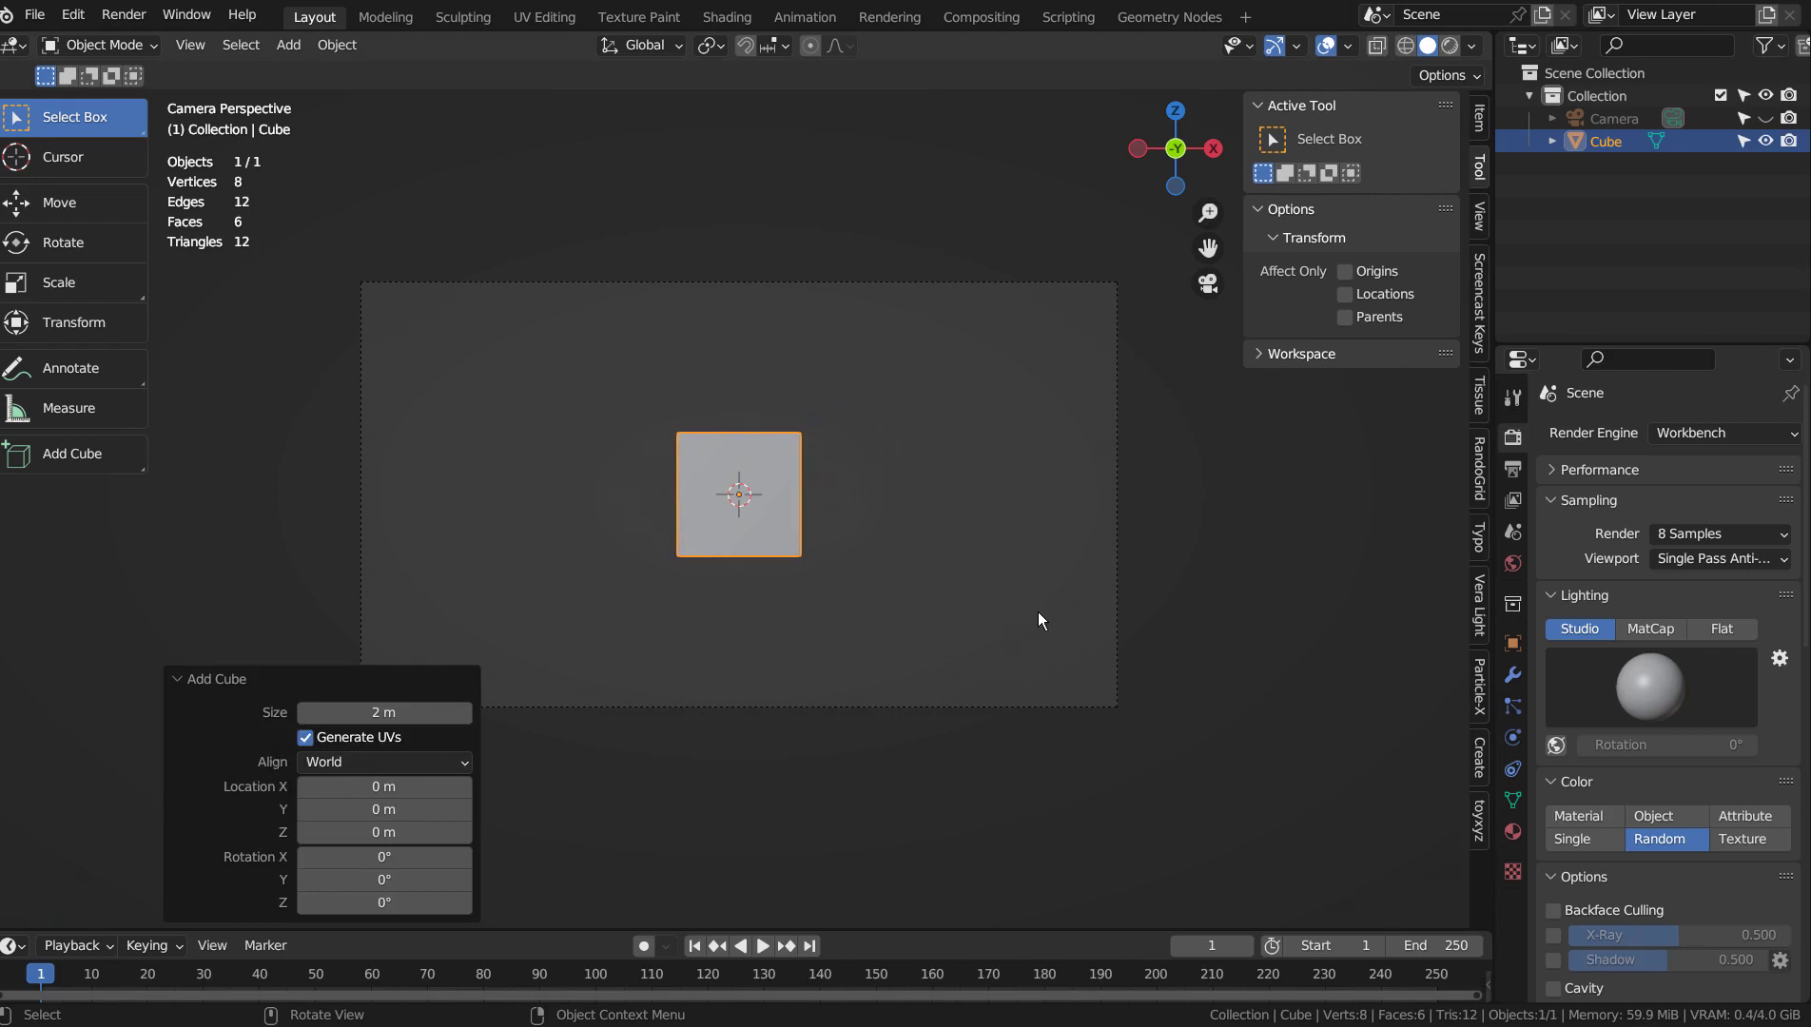
Scale the cube along the global X axis to about half its width to form the torso
{"action": "key", "text": "s"}
{"action": "key", "text": "x"}
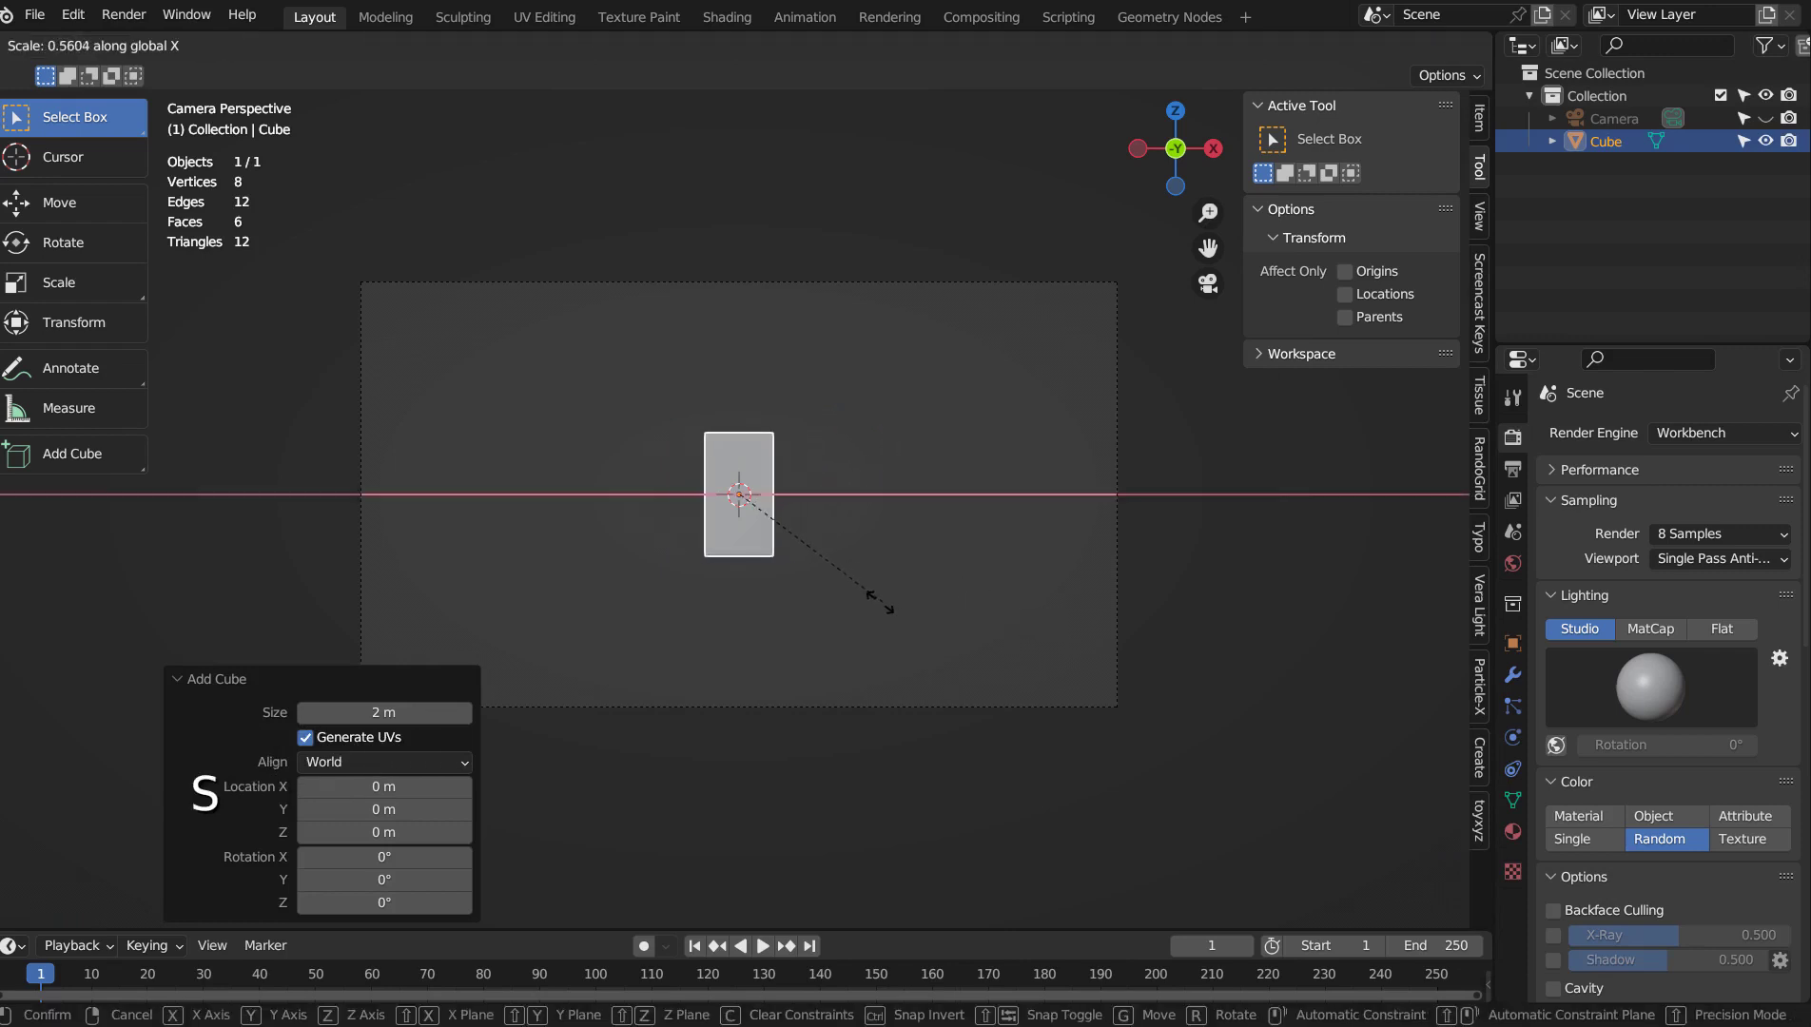
{"action": "left_click", "coordinate": [867, 607]}
Duplicate the torso about 1.72 m up along Z and scale the copy to about 0.361 as the head
{"action": "key", "text": "shift+d"}
{"action": "key", "text": "z"}
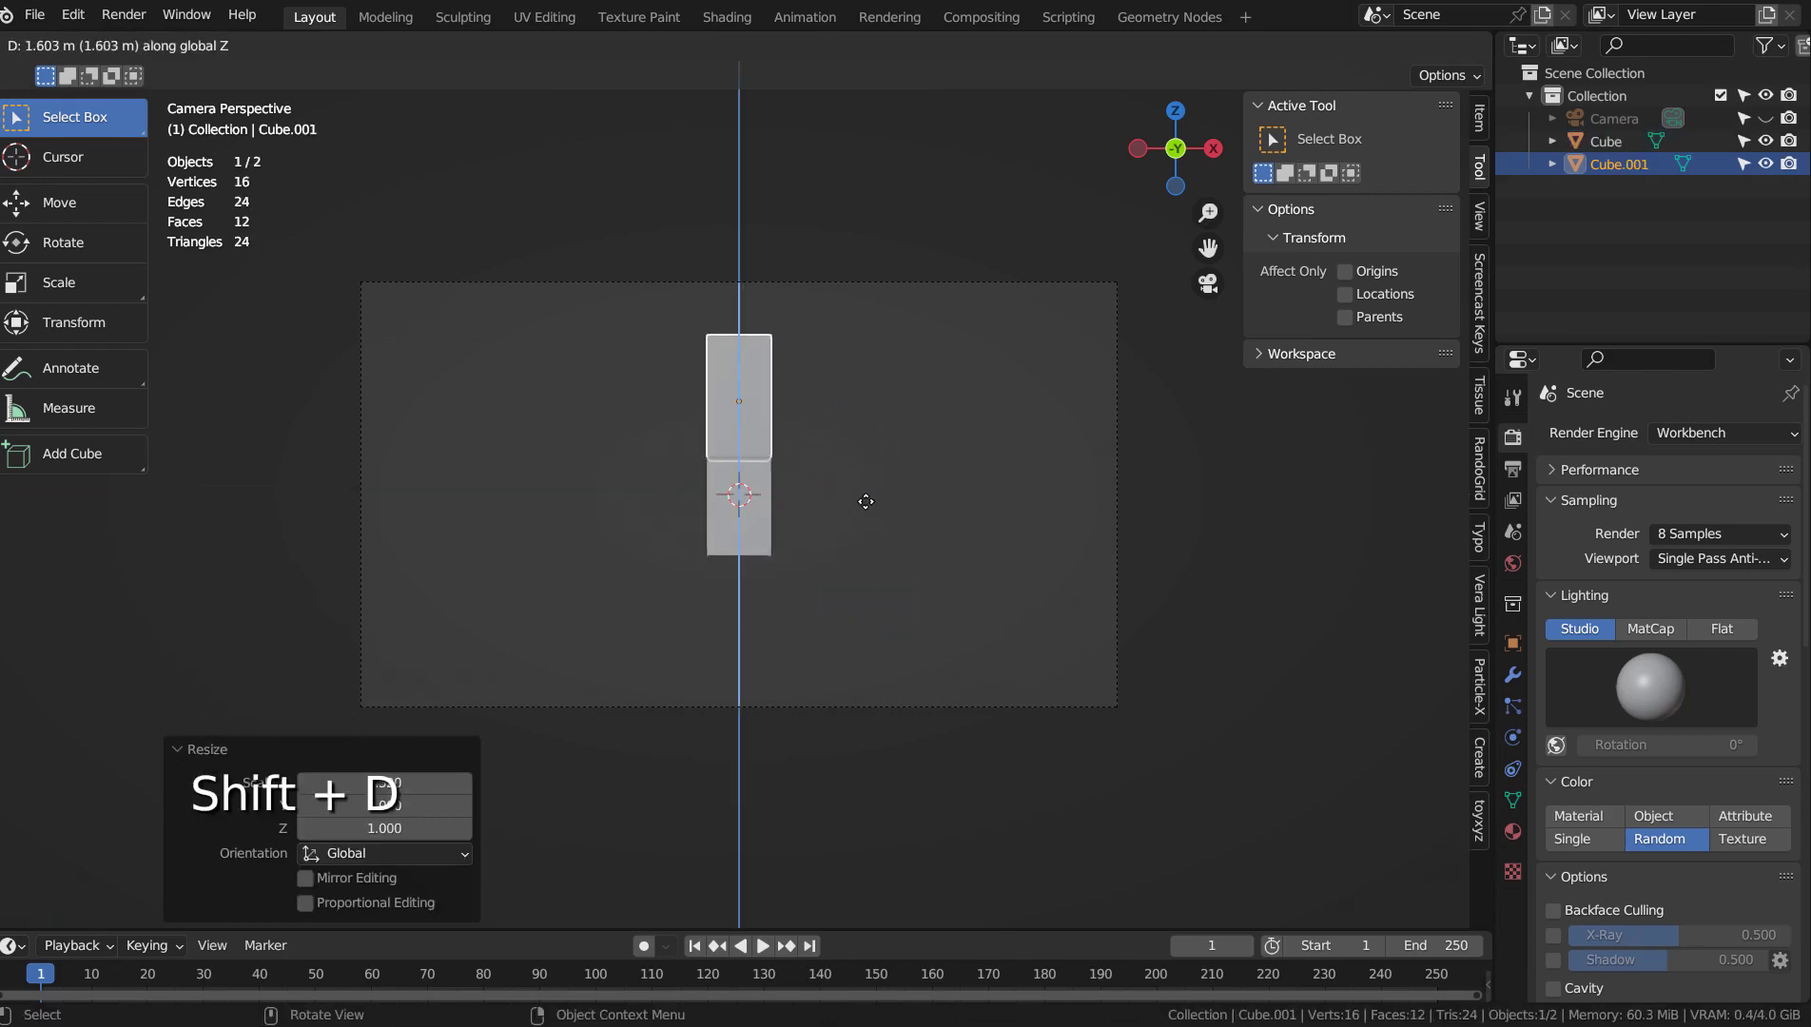
{"action": "left_click", "coordinate": [866, 500]}
{"action": "key", "text": "s"}
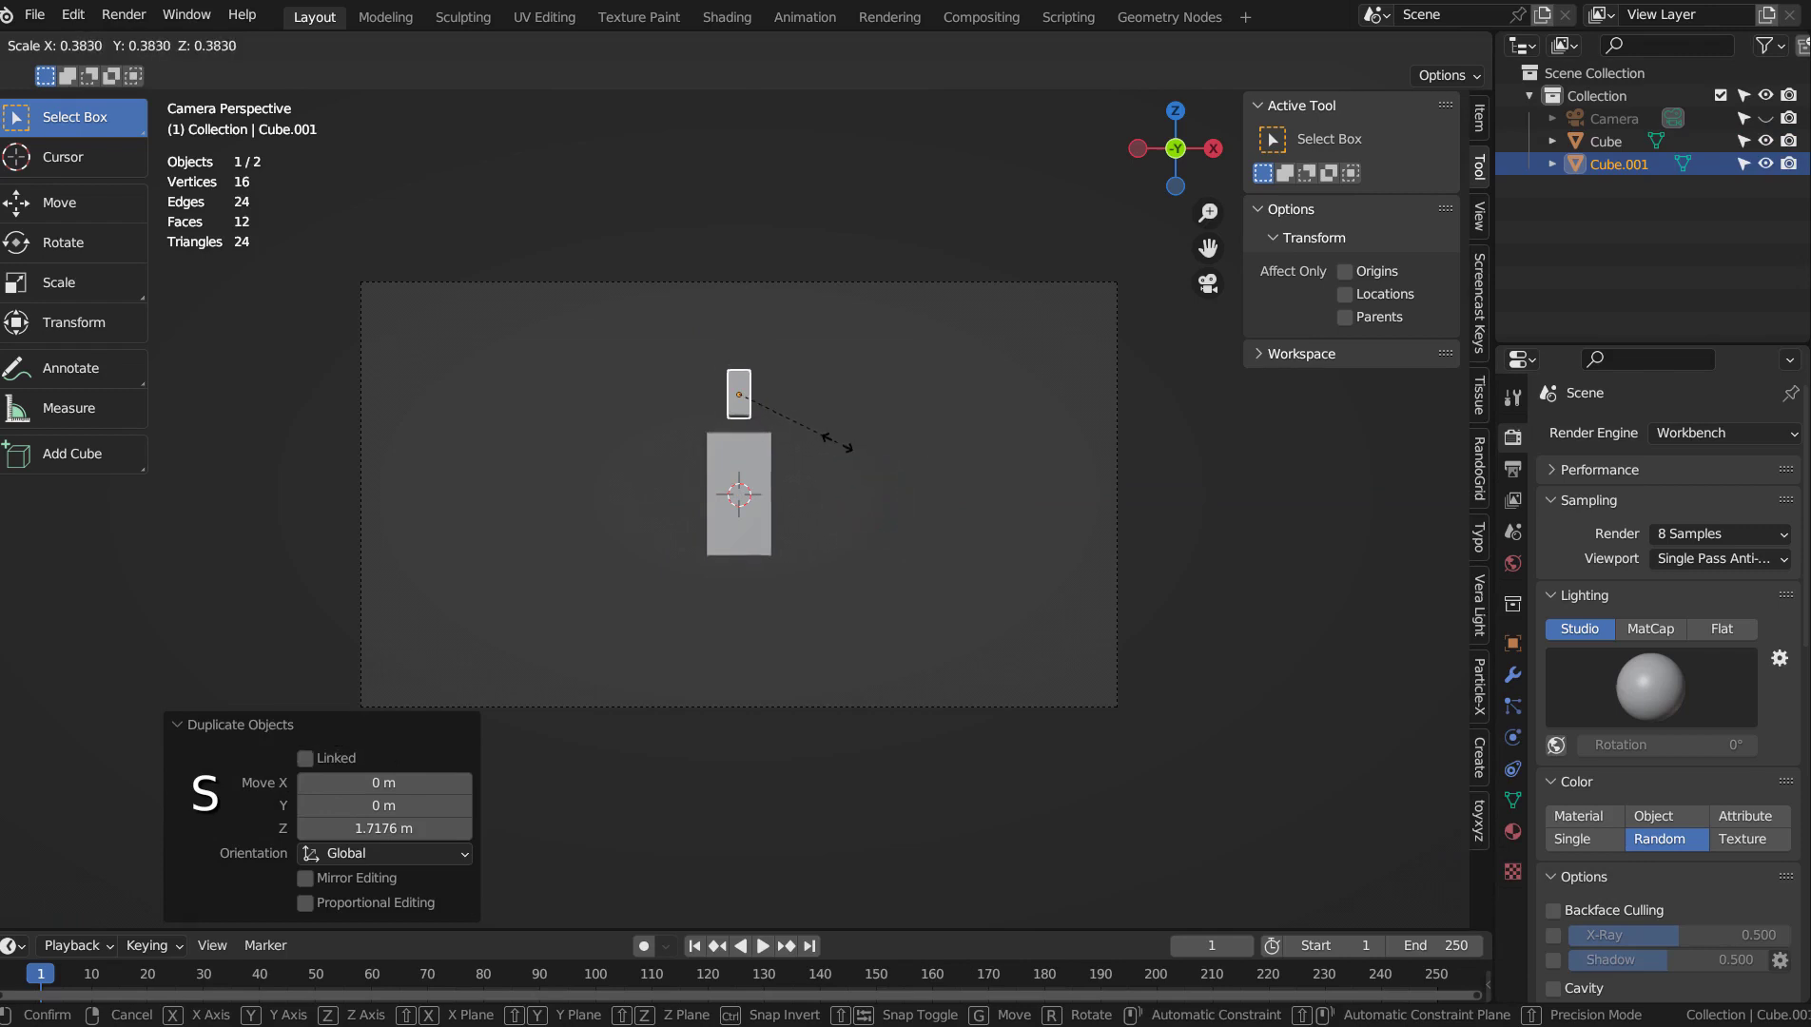
{"action": "left_click", "coordinate": [830, 445]}
{"action": "key", "text": "shift"}
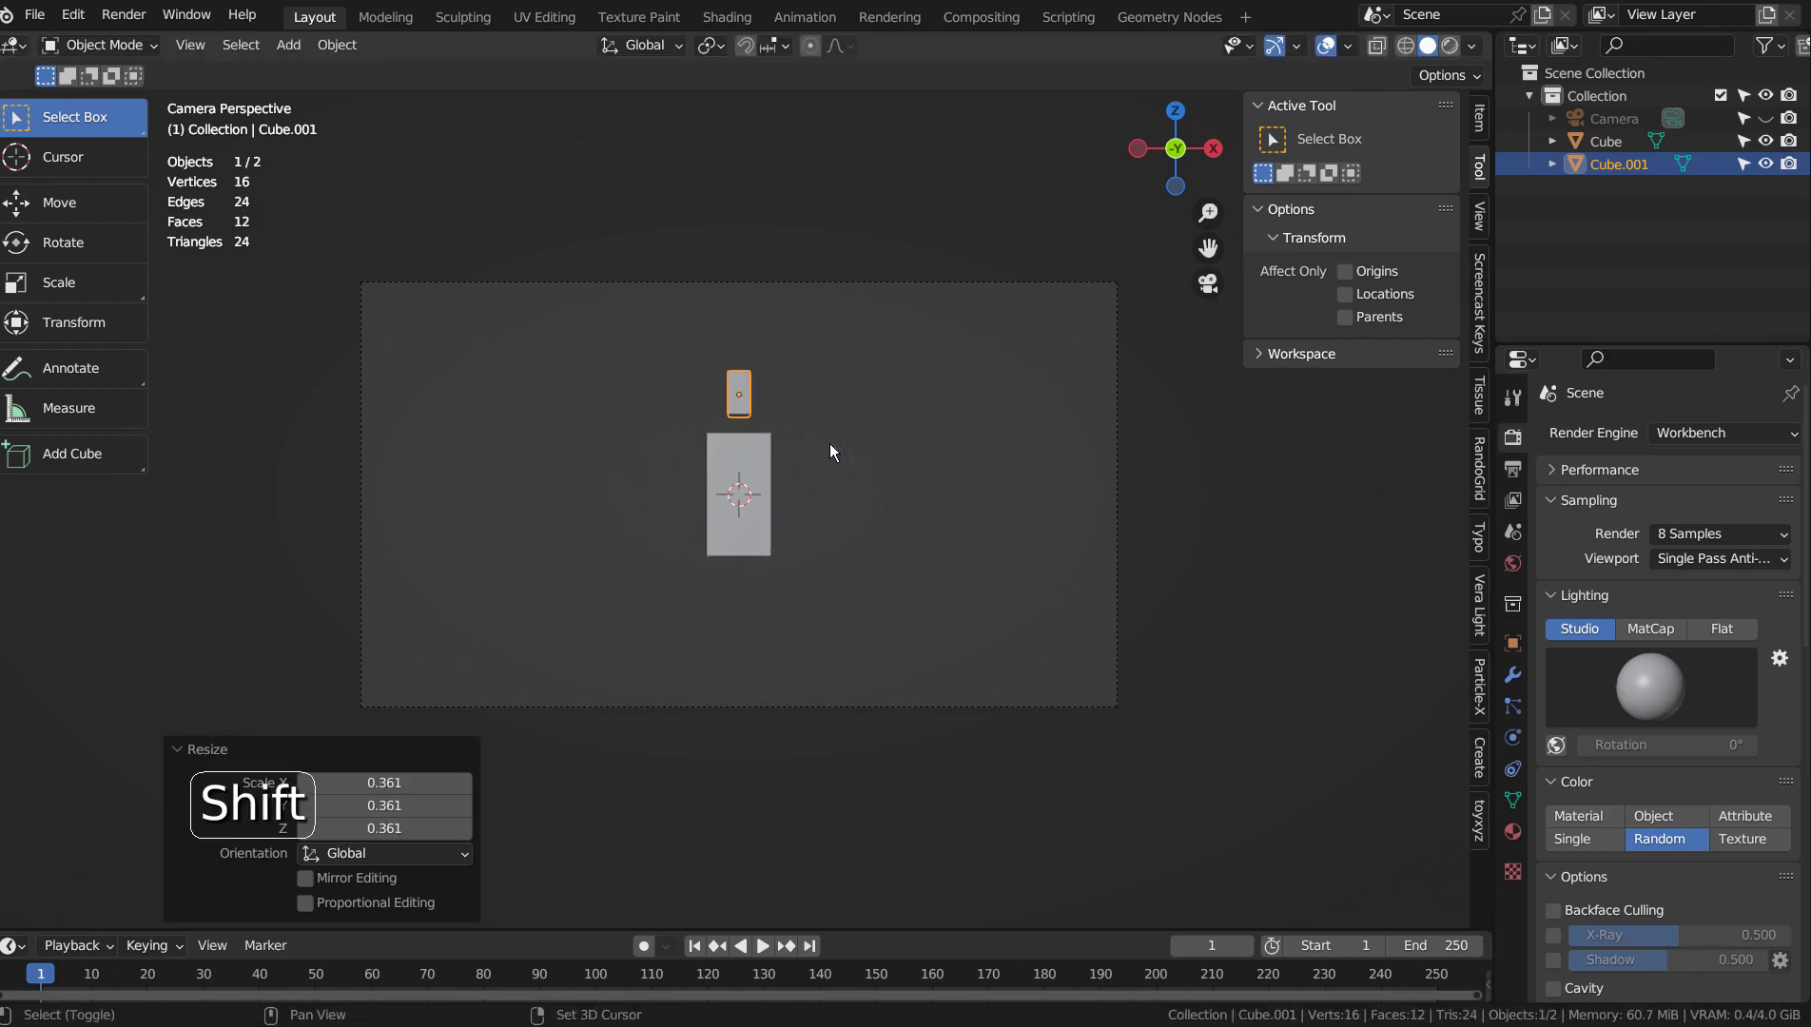
Duplicate the head about 0.52 m down along Z and scale the copy to about 0.562 as the neck
{"action": "key", "text": "shift+d"}
{"action": "key", "text": "z"}
{"action": "left_click", "coordinate": [825, 466]}
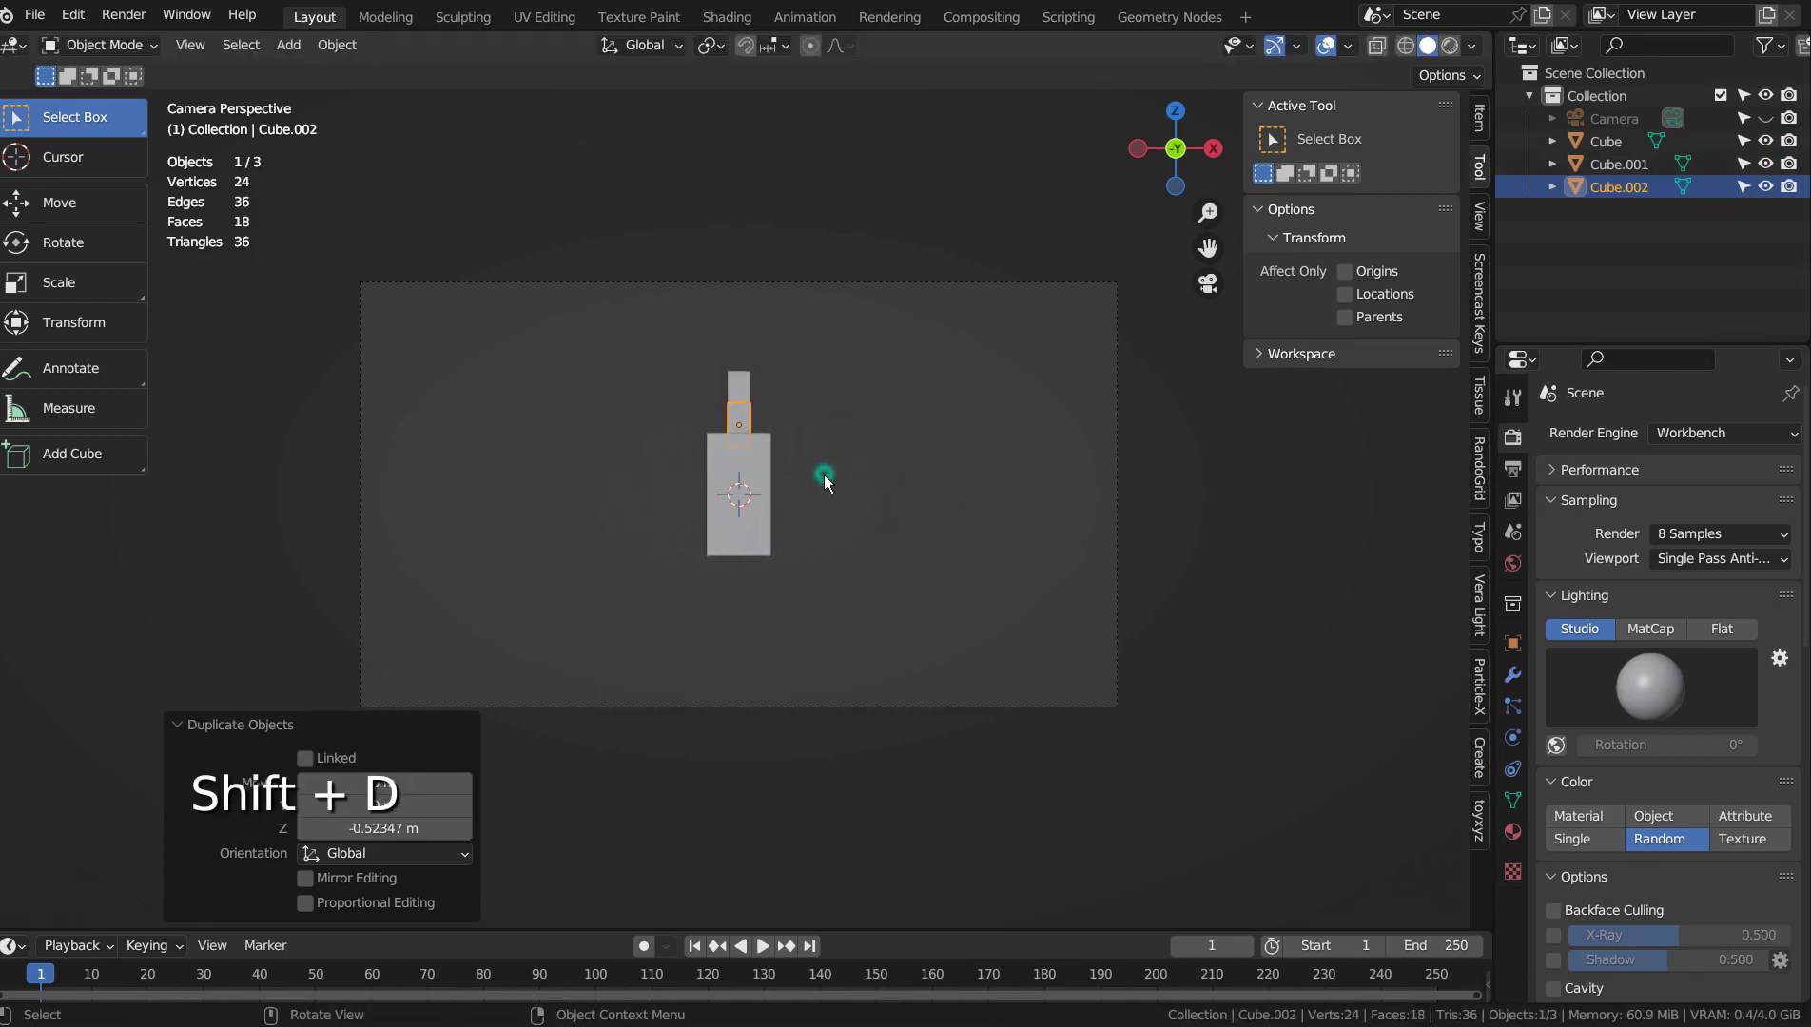
{"action": "key", "text": "s"}
{"action": "left_click", "coordinate": [891, 467]}
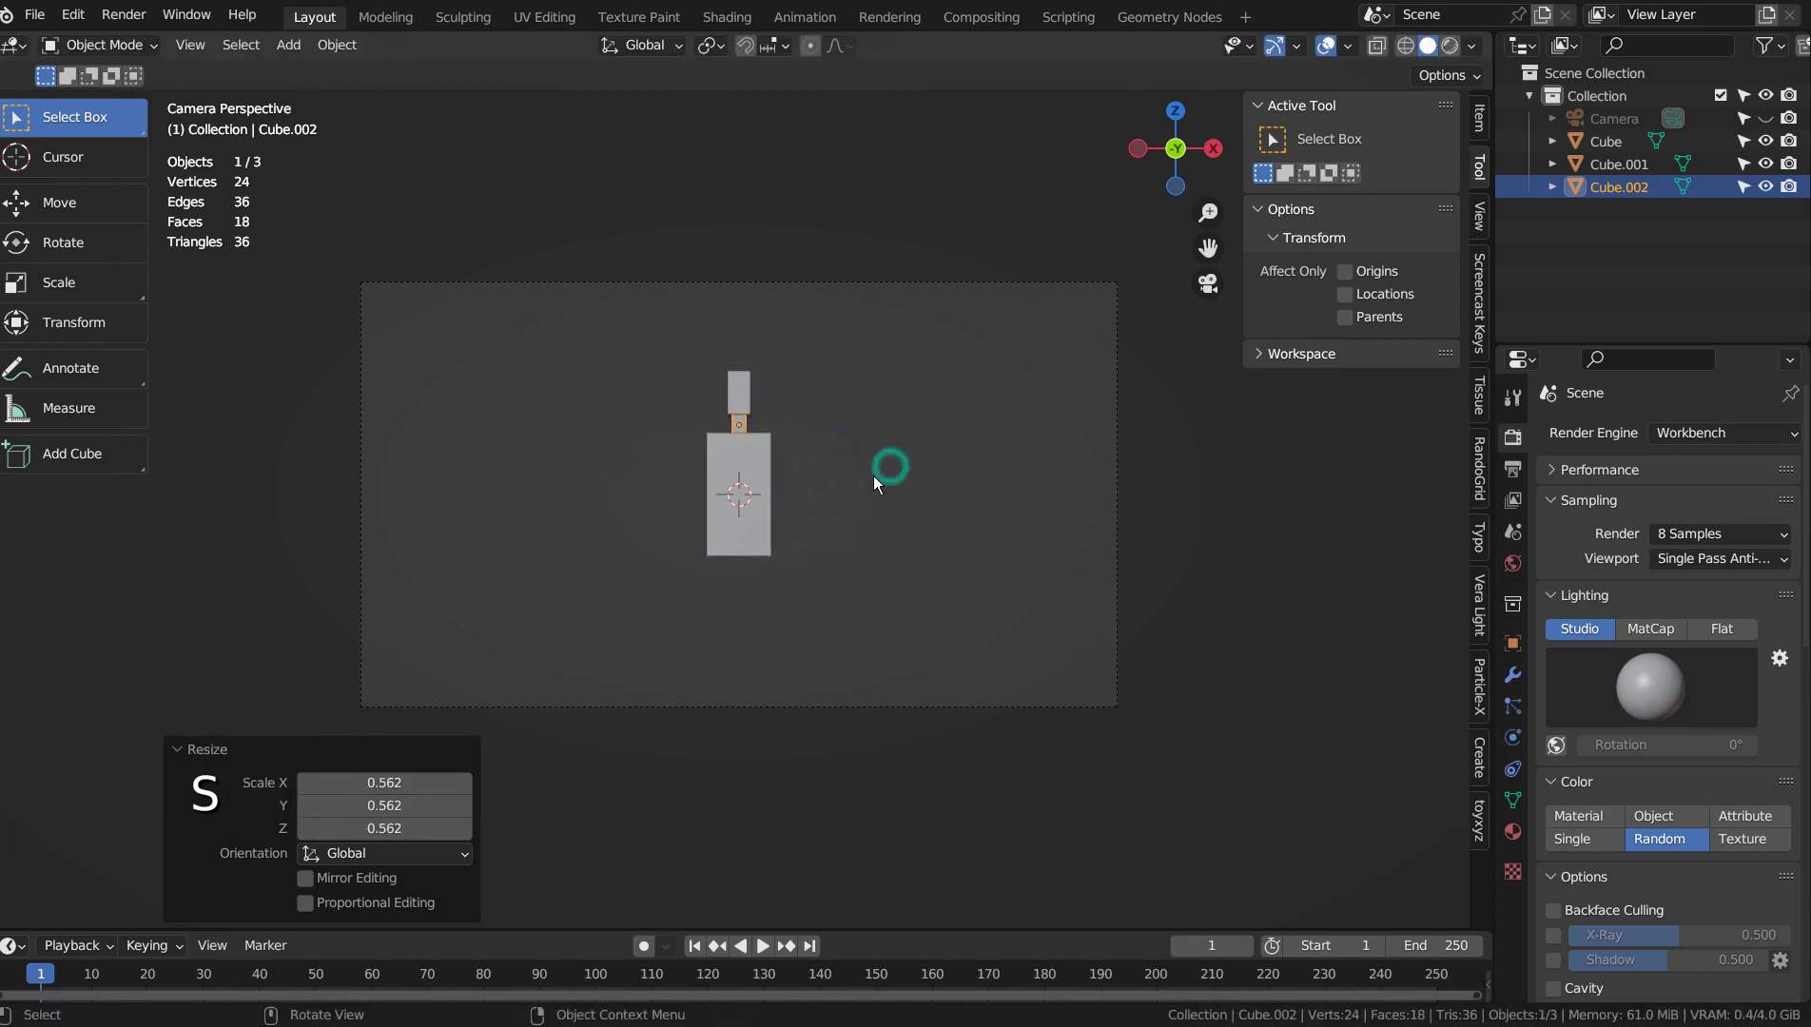
Duplicate the neck block to the torso's upper +X side and rotate the copy about -52.8° in the view plane
{"action": "key", "text": "shift+d"}
{"action": "left_click", "coordinate": [908, 516]}
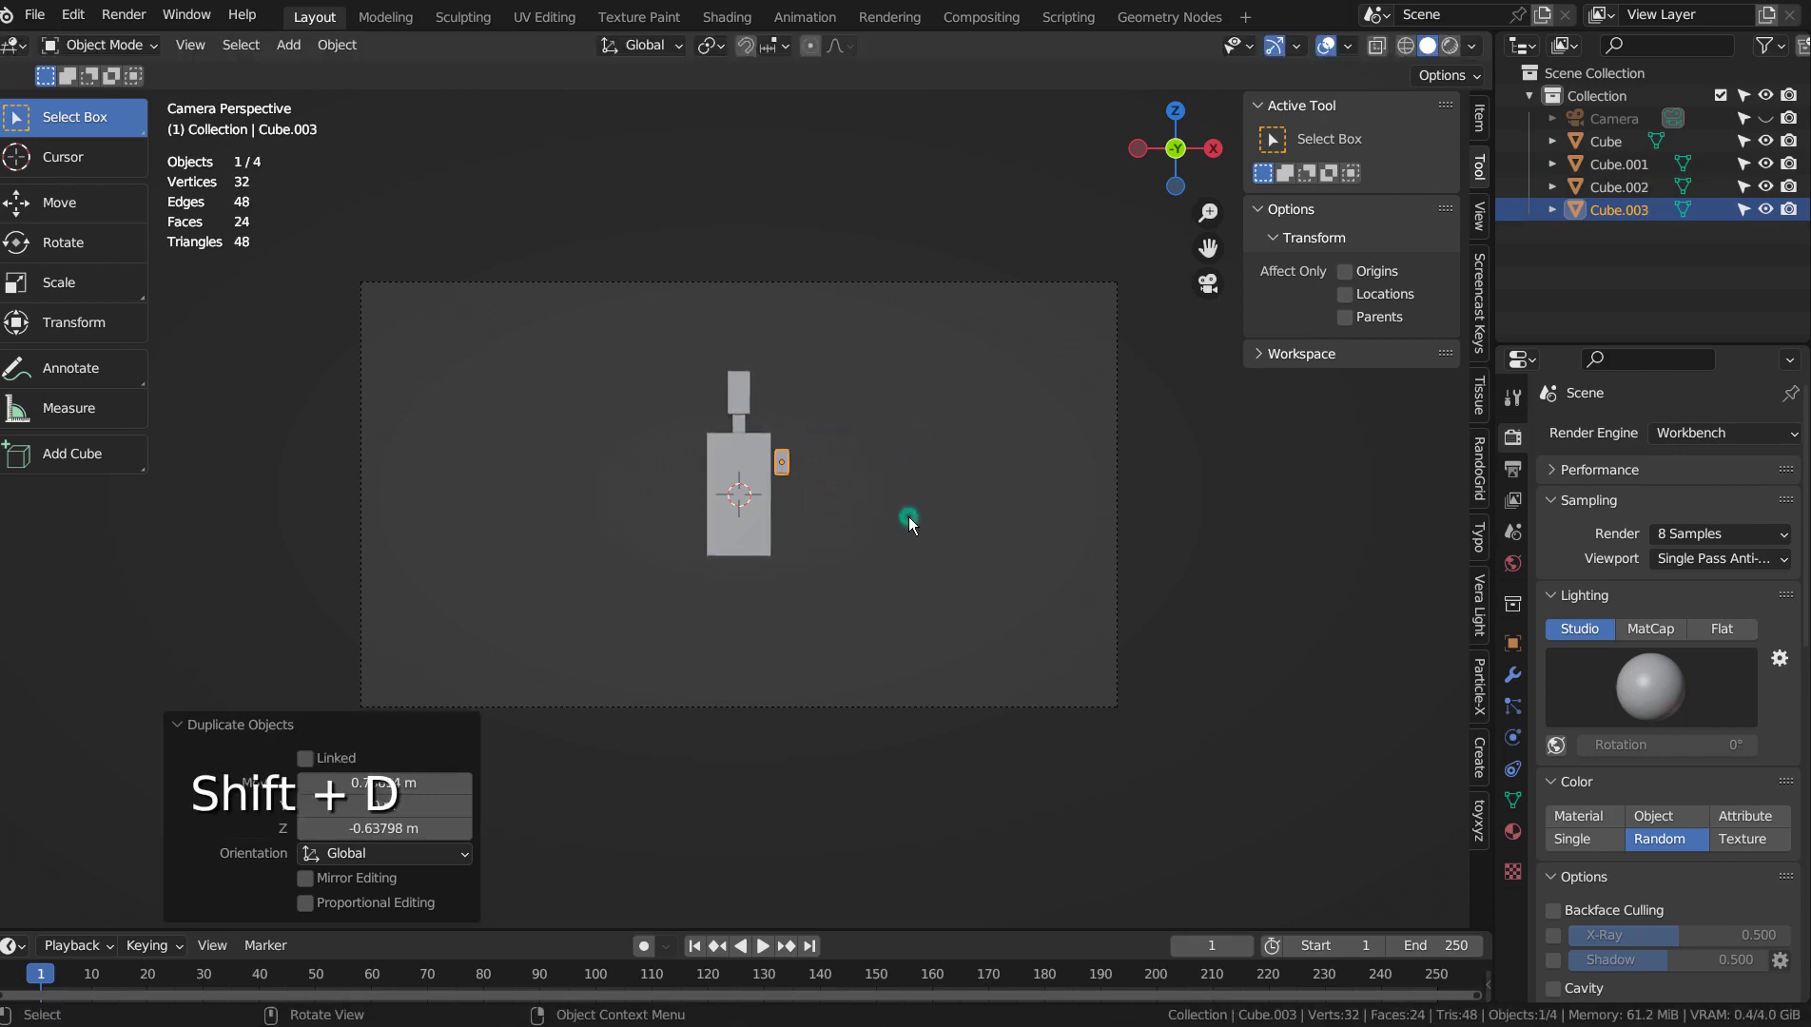
{"action": "key", "text": "r"}
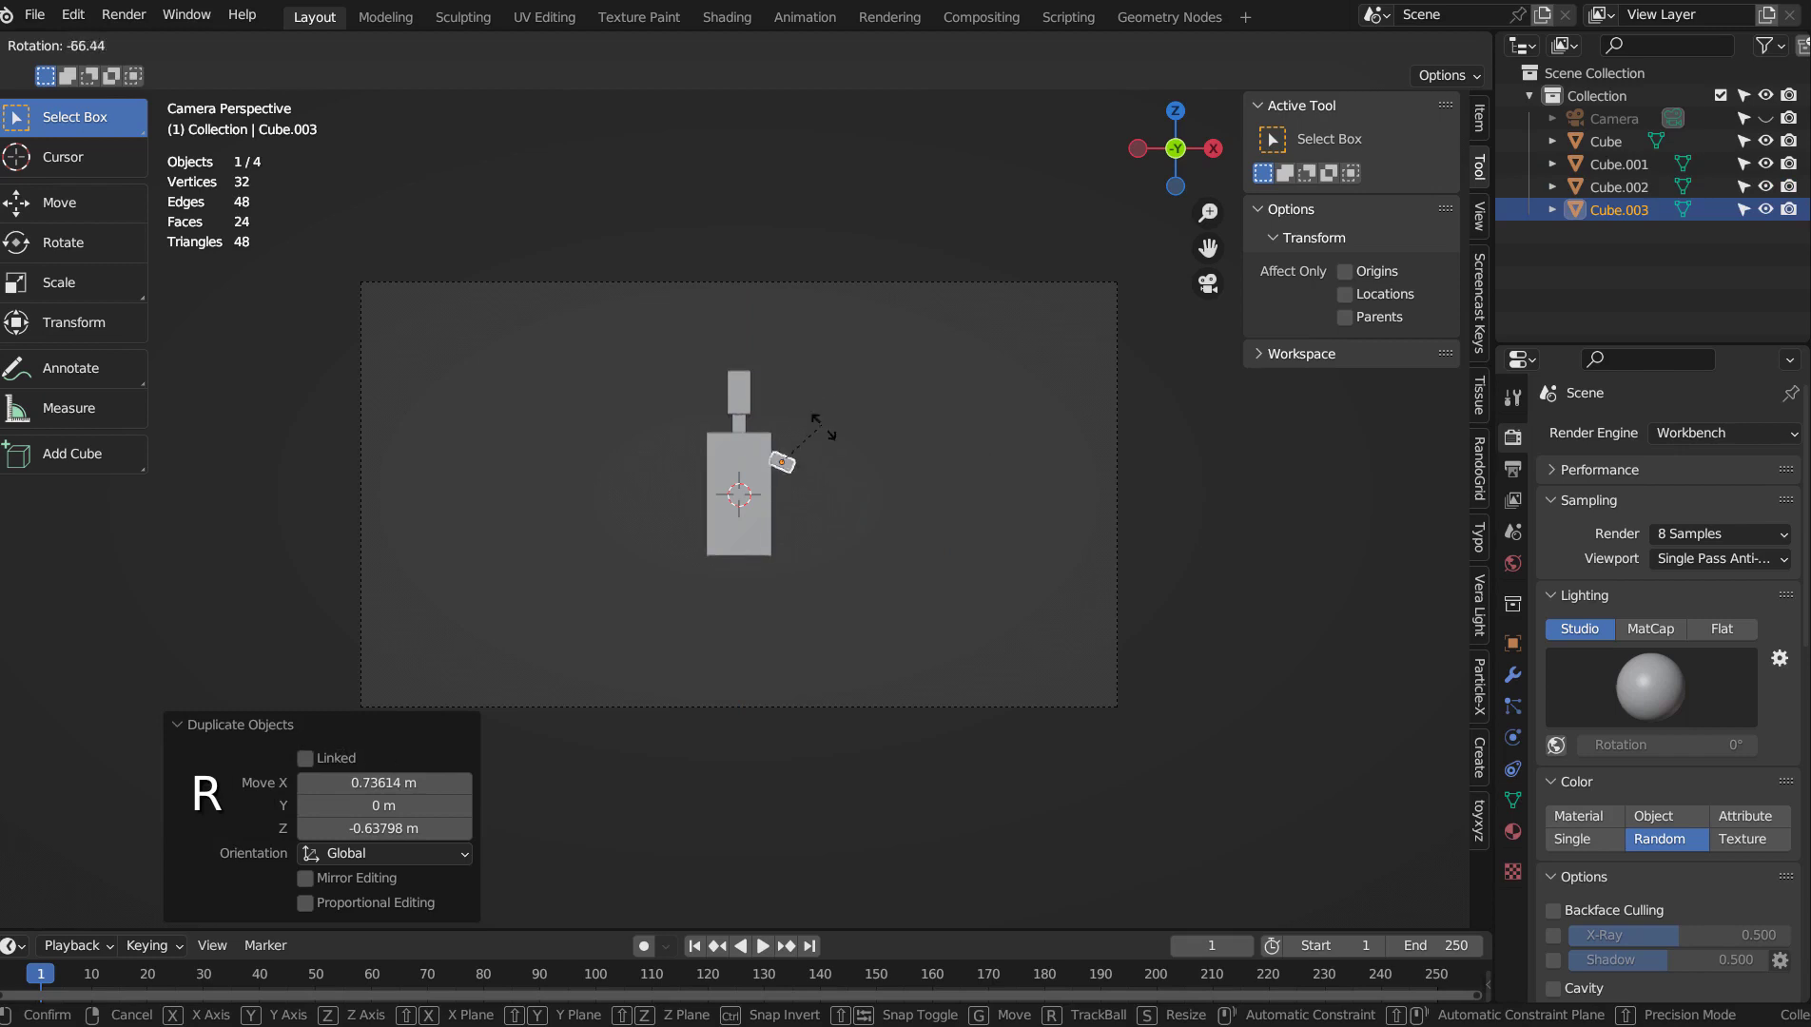
{"action": "left_click", "coordinate": [828, 437]}
Scale the rotated block by about 1.855 and move it against the shoulder as the upper arm
{"action": "key", "text": "s"}
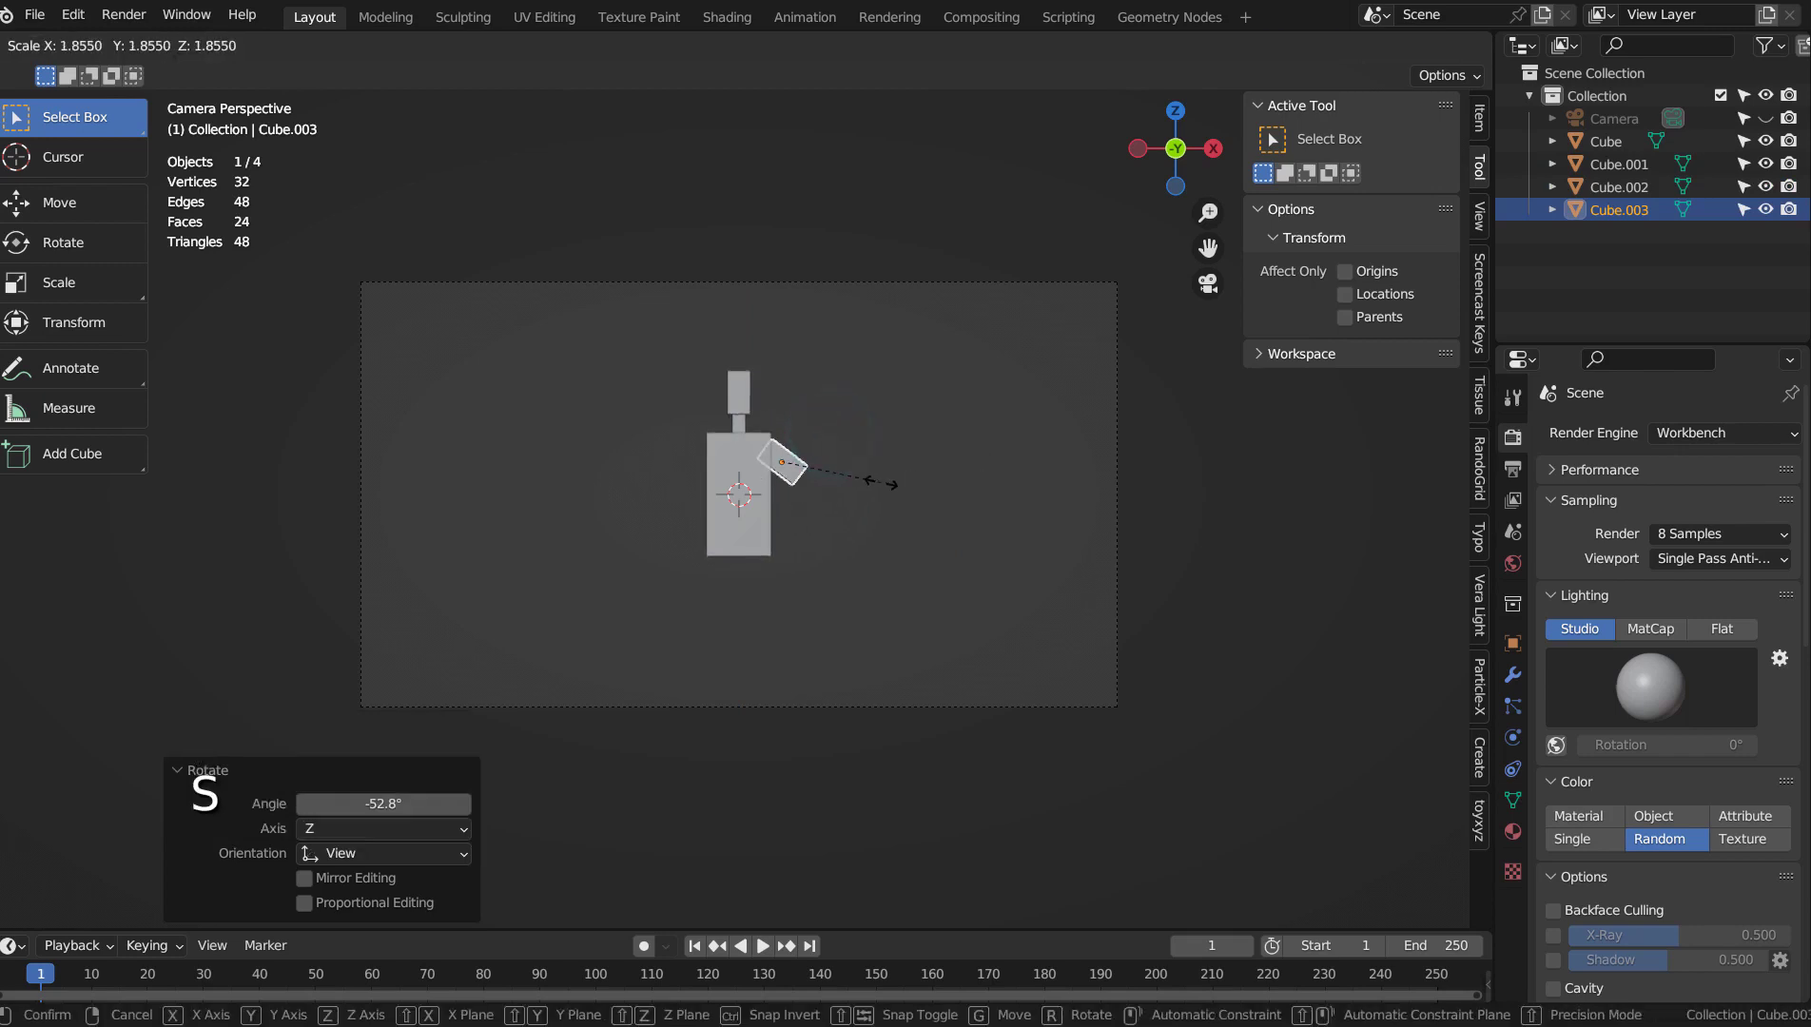
{"action": "left_click", "coordinate": [881, 486]}
{"action": "key", "text": "g"}
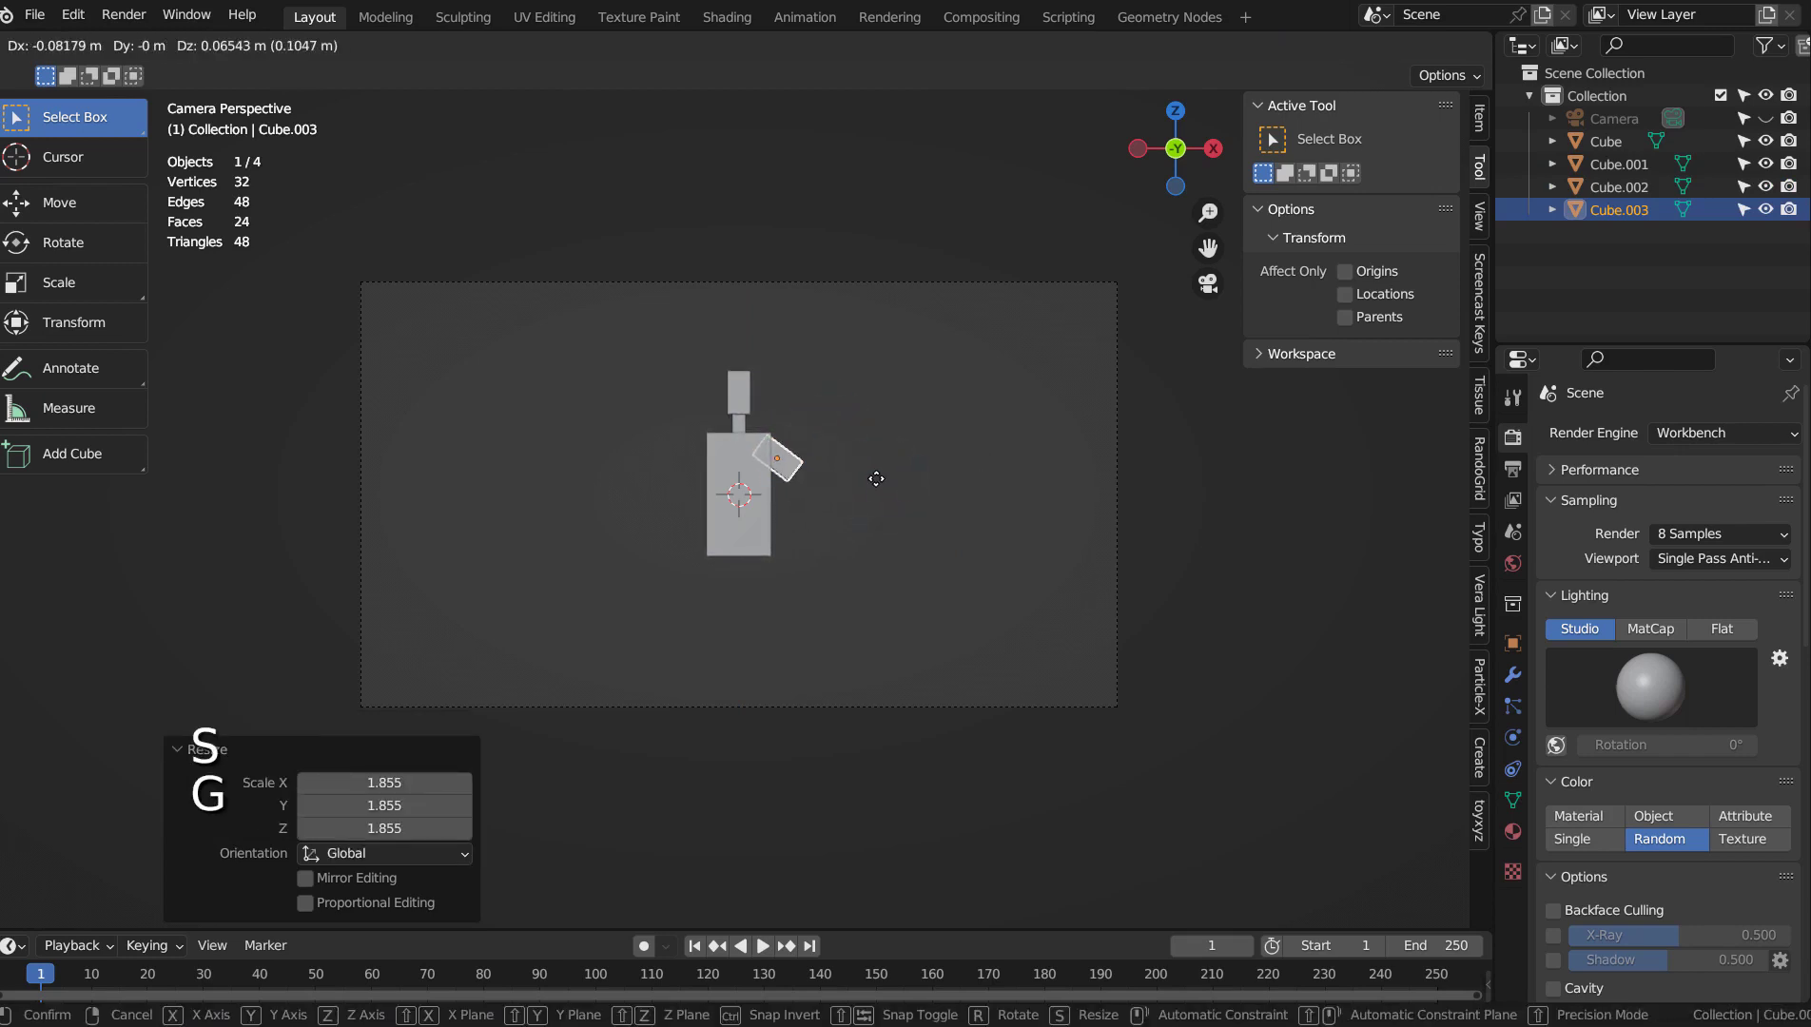
{"action": "key", "text": "shift"}
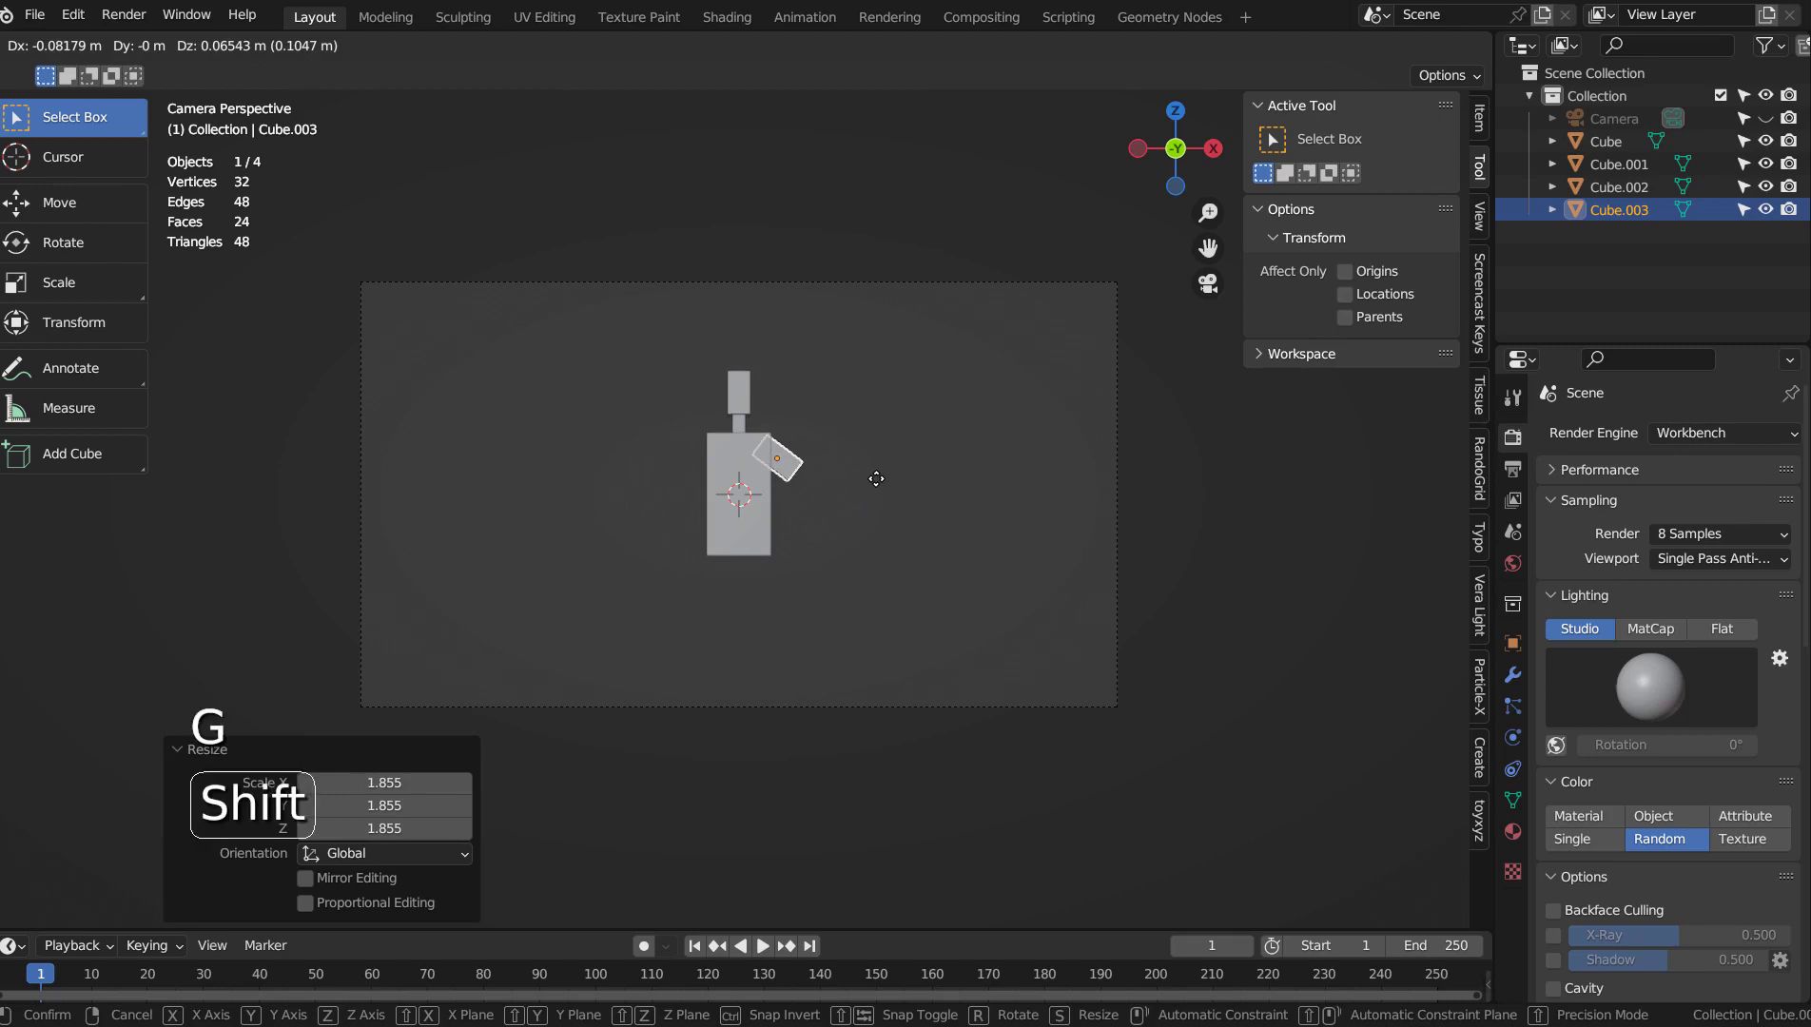
{"action": "right_click", "coordinate": [876, 476]}
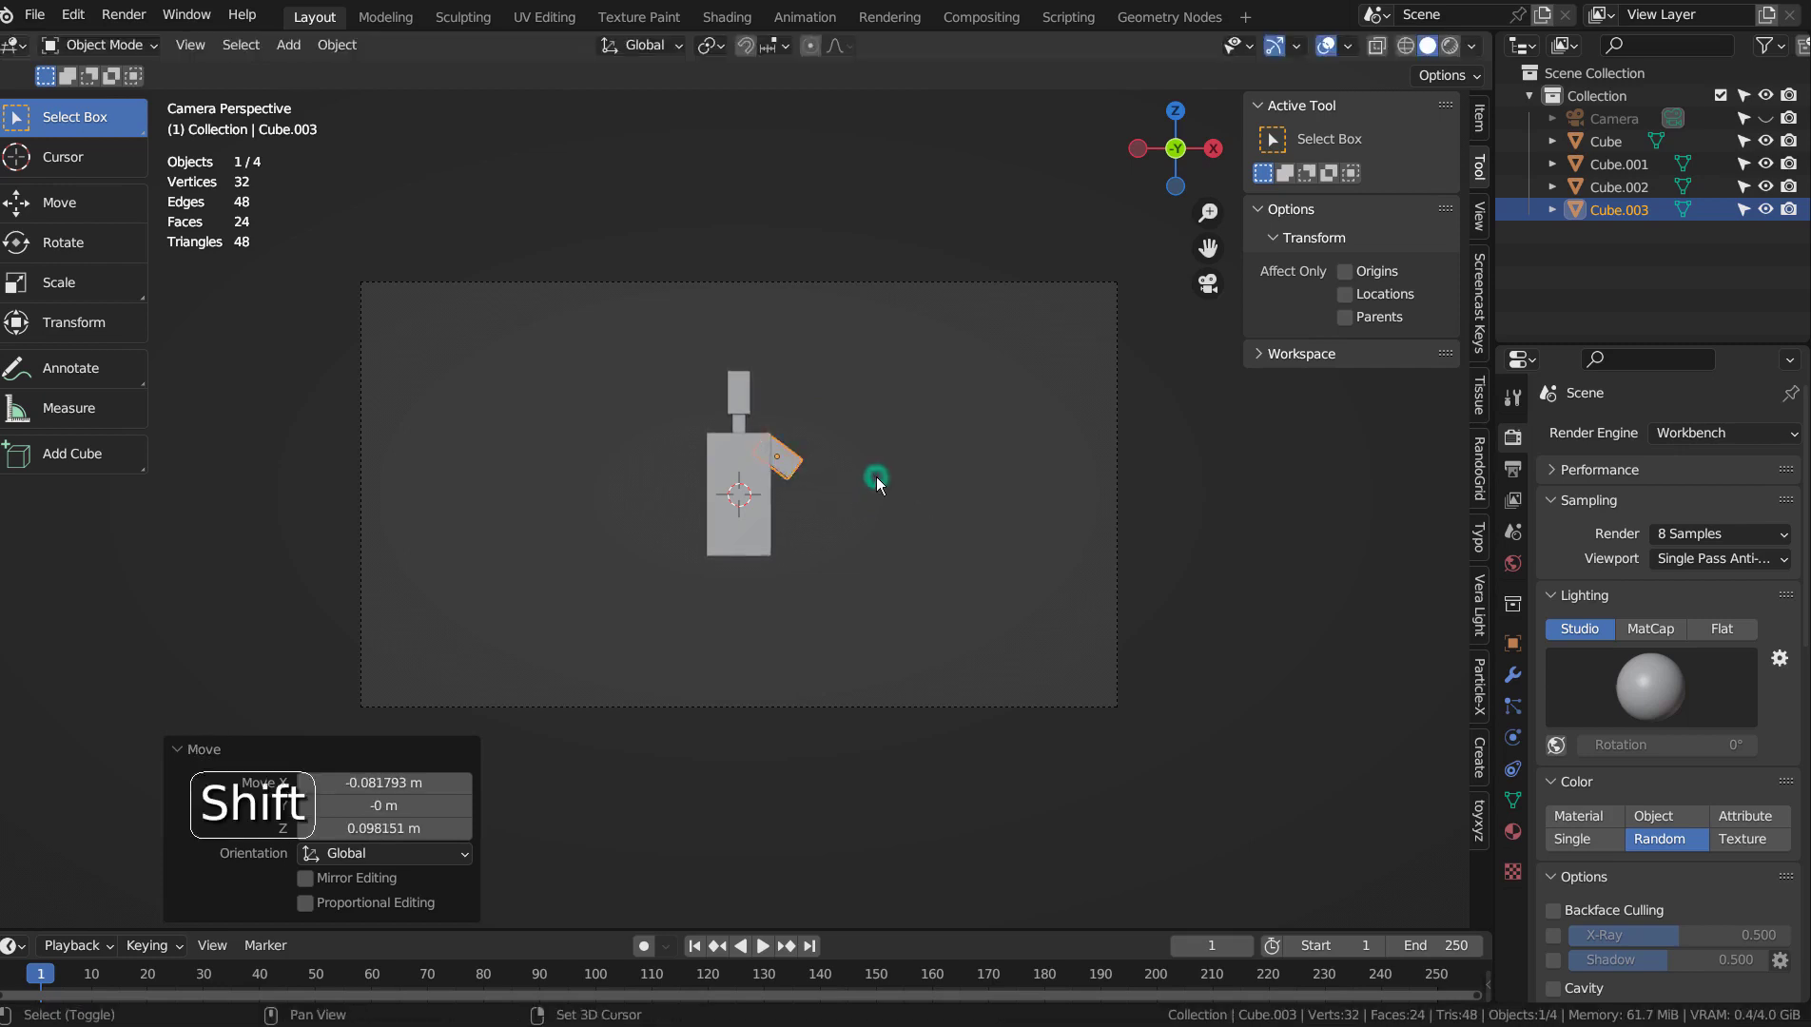
Duplicate the upper arm, rotate the copy about 46.6°, and place it at the elbow as the forearm
{"action": "key", "text": "shift+d"}
{"action": "left_click", "coordinate": [911, 499]}
{"action": "key", "text": "r"}
{"action": "left_click", "coordinate": [882, 571]}
{"action": "key", "text": "g"}
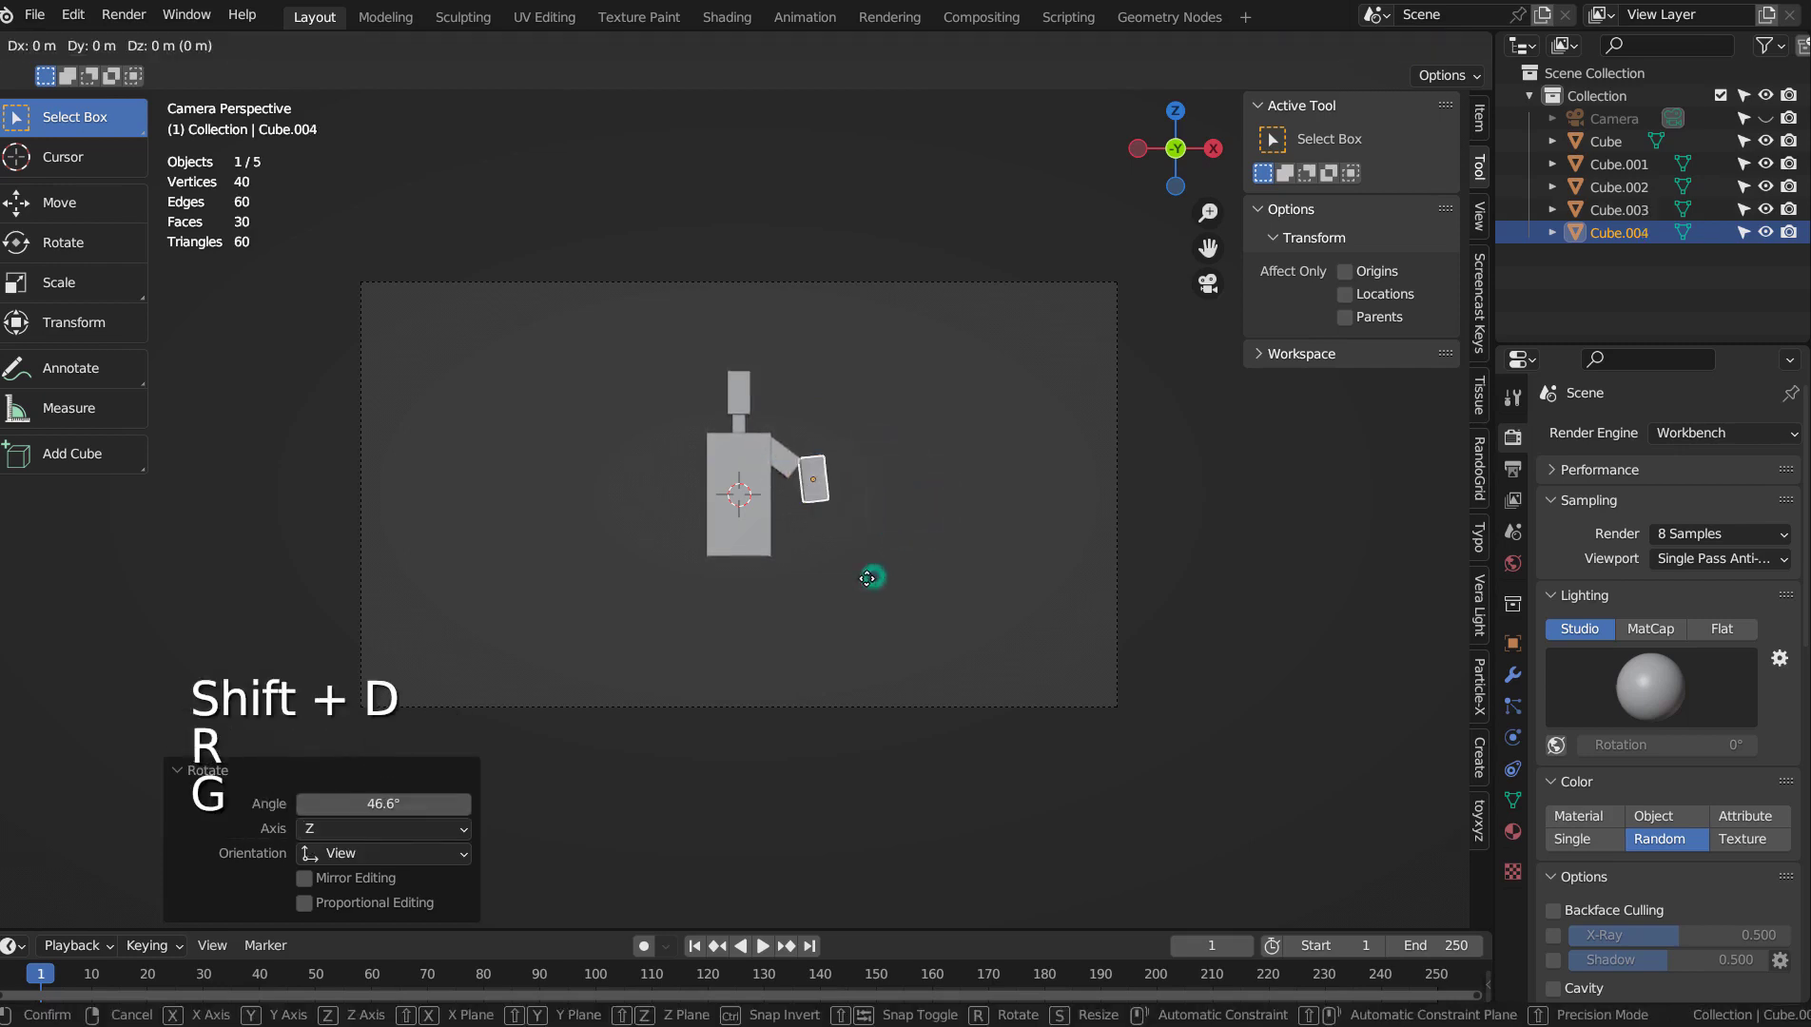
{"action": "left_click", "coordinate": [854, 582]}
Build a leg below the torso's +X side from three stacked successive duplicates of the forearm block
{"action": "key", "text": "shift+d"}
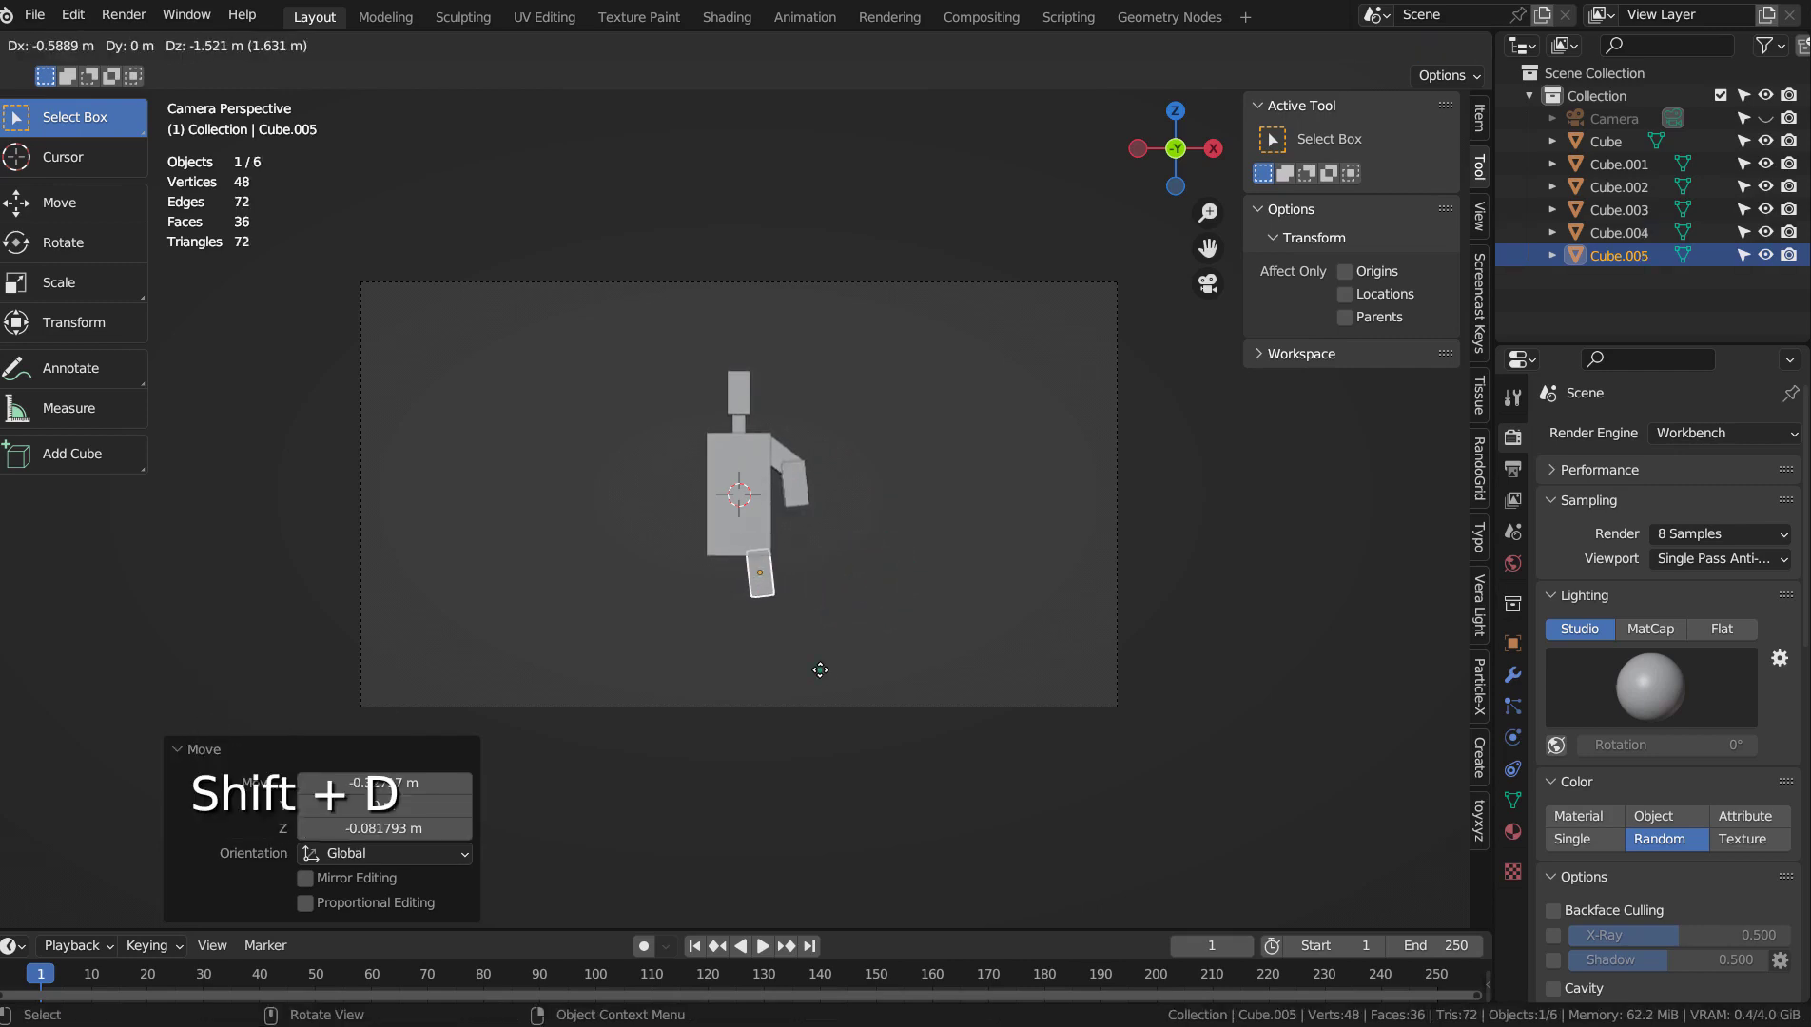
{"action": "left_click", "coordinate": [820, 669]}
{"action": "key", "text": "shift+d"}
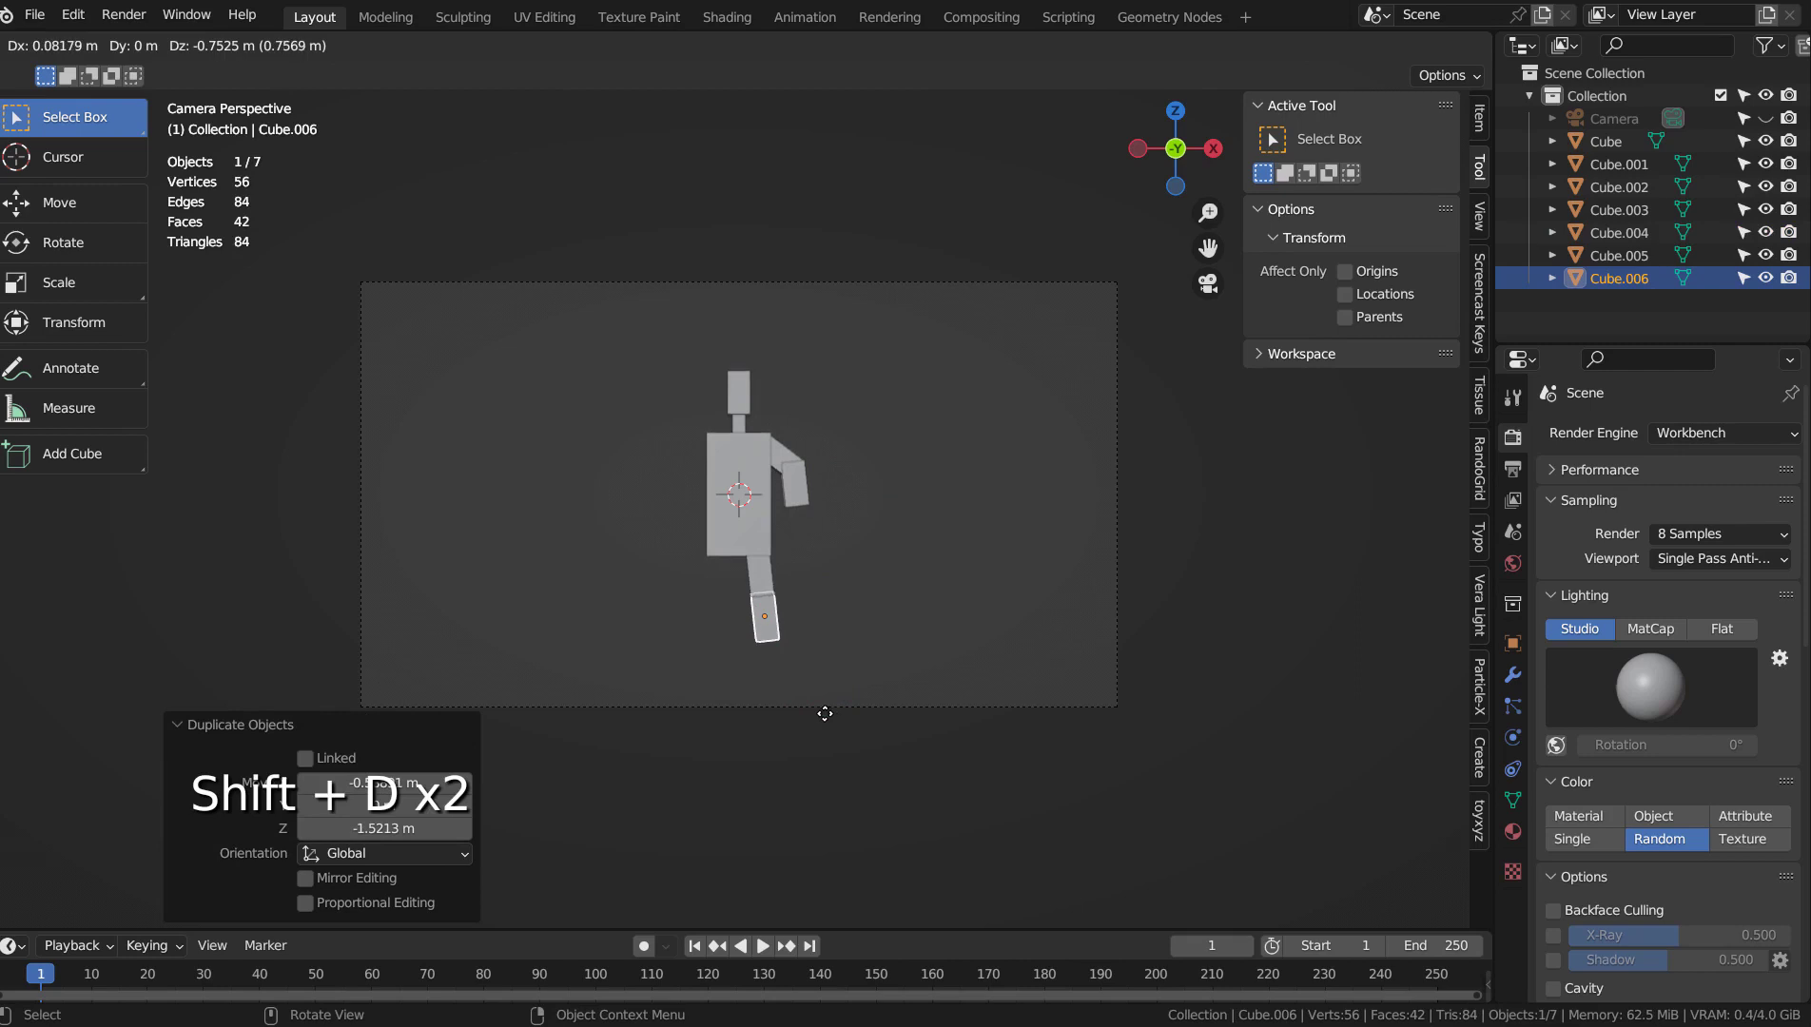
{"action": "left_click", "coordinate": [824, 713]}
{"action": "key", "text": "shift+d"}
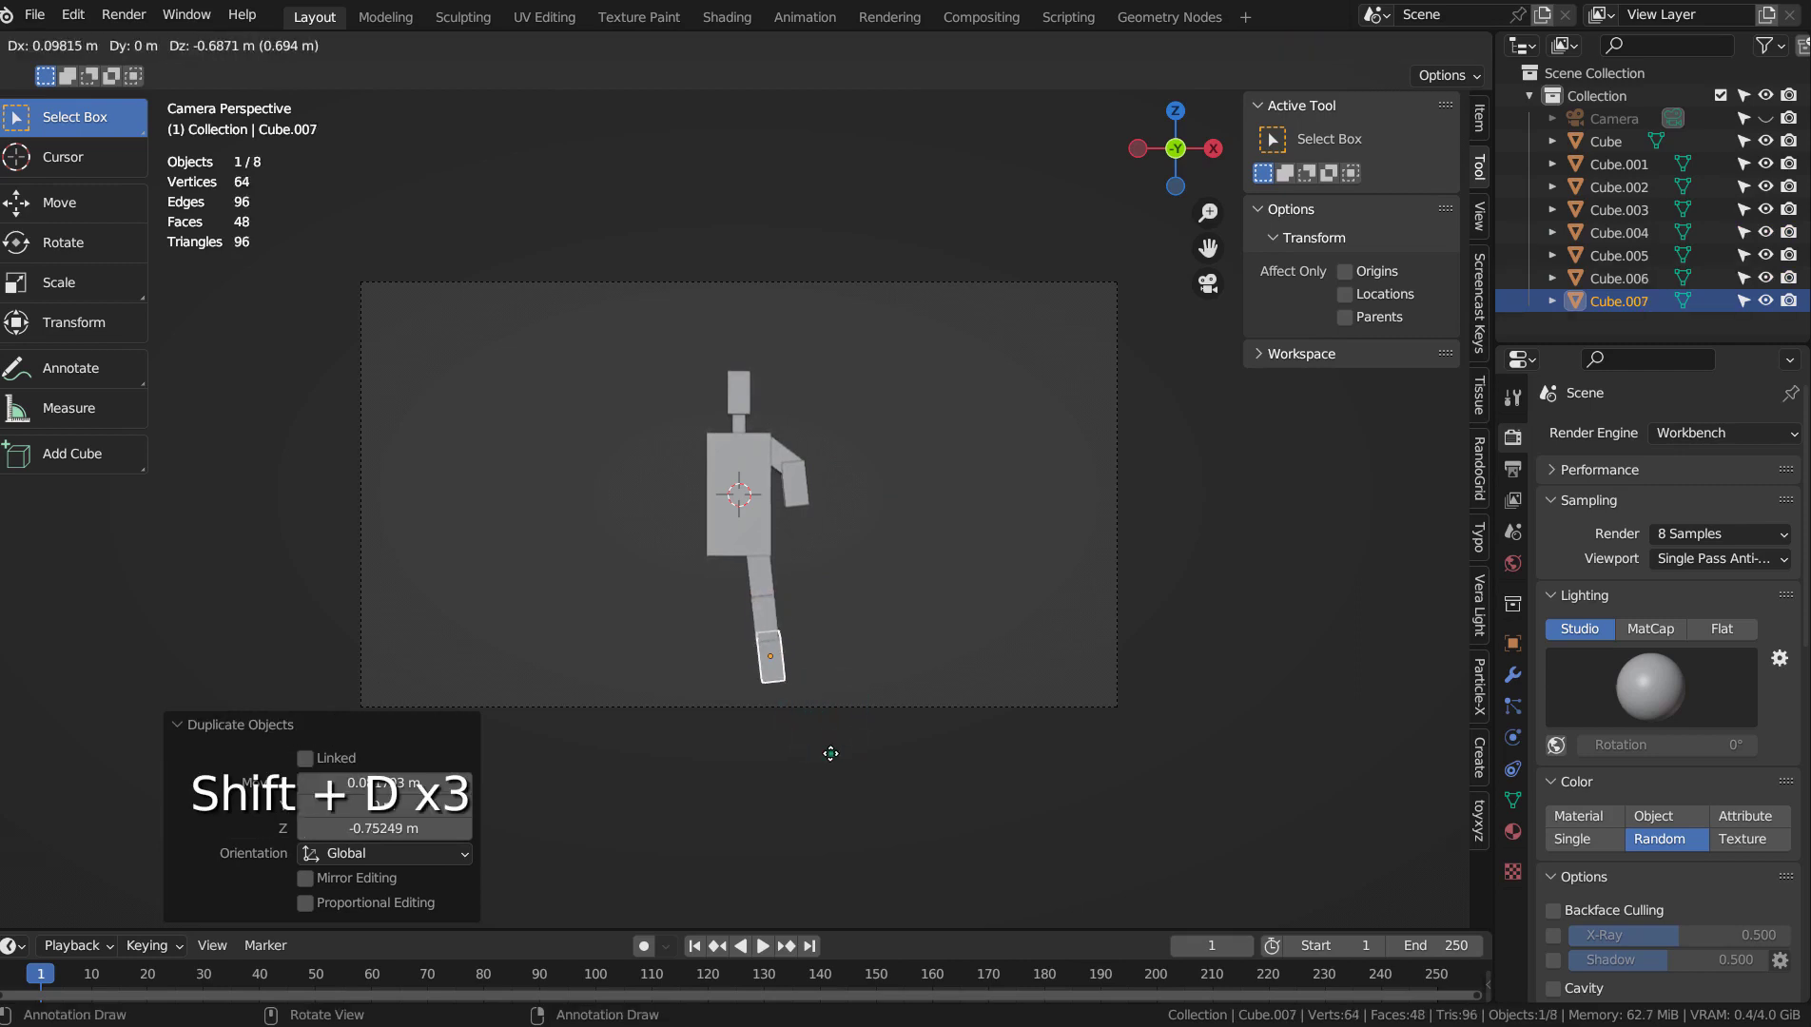
{"action": "left_click", "coordinate": [830, 753]}
Duplicate the three leg blocks, rotate the copies about 12.4°, and place them under the torso's -X side as the second leg
{"action": "left_click_drag", "start_coordinate": [806, 557], "coordinate": [737, 723], "text": "shift"}
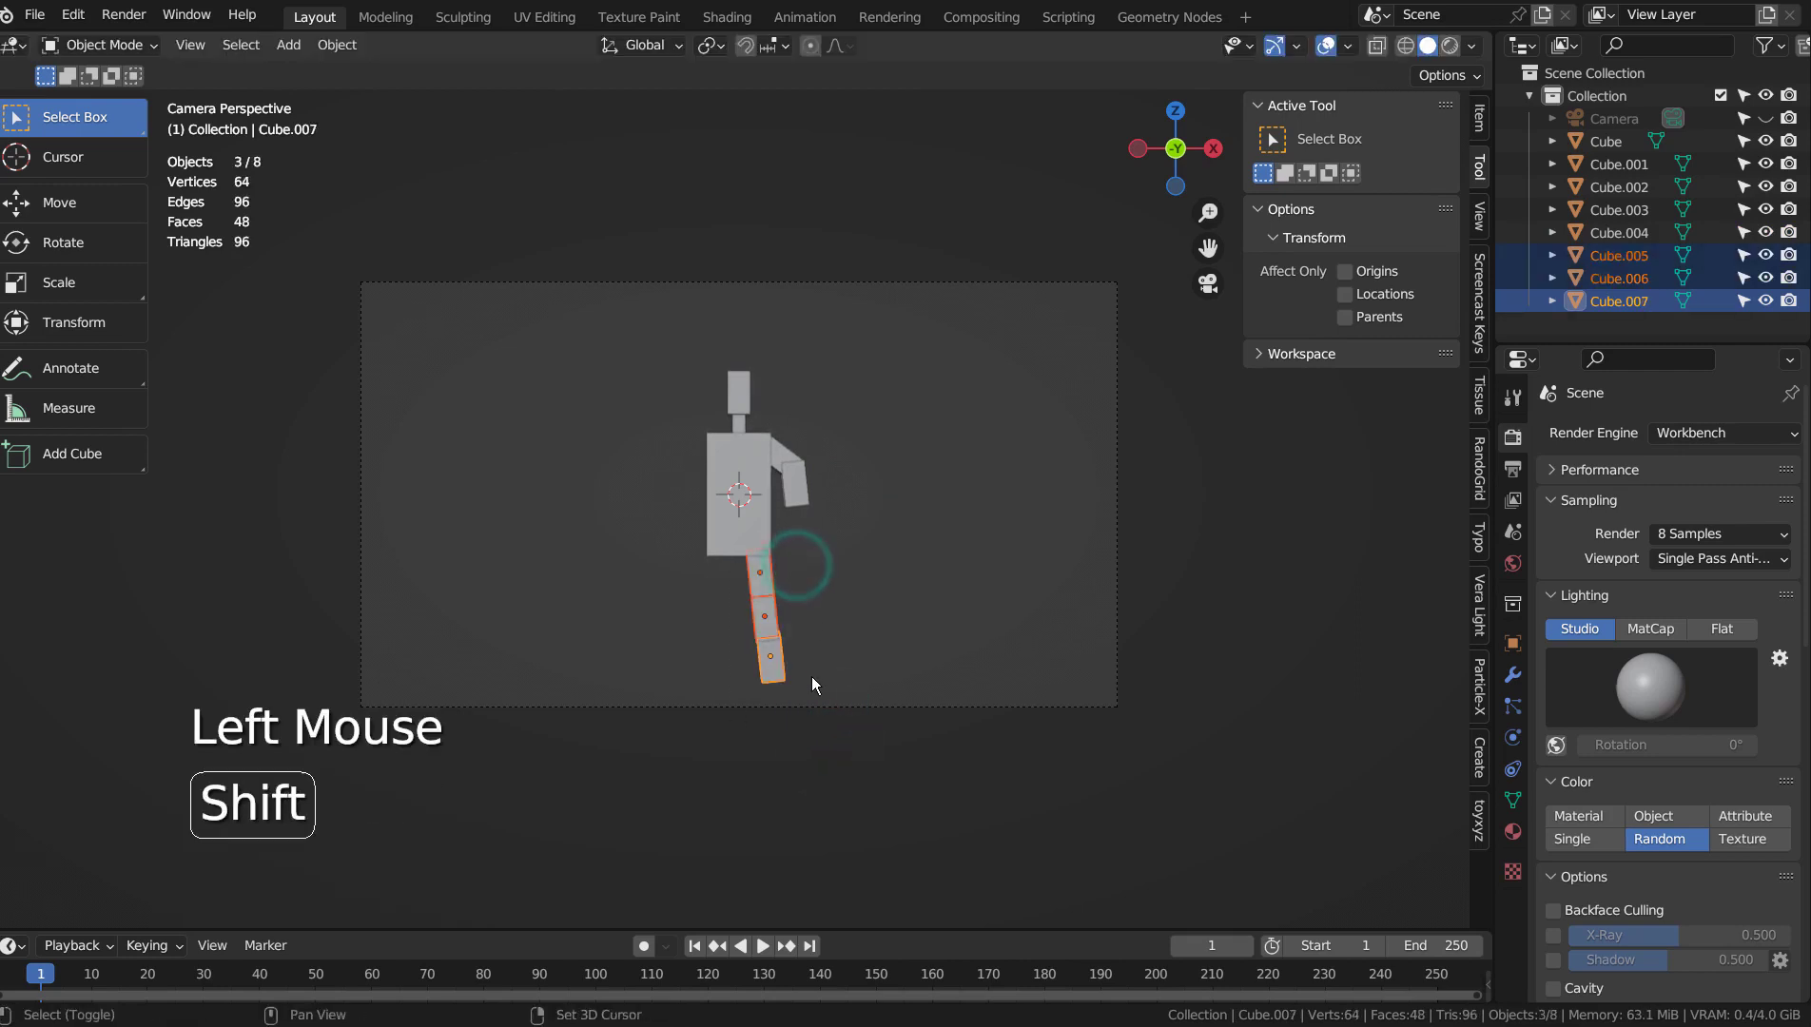
{"action": "key", "text": "shift+d"}
{"action": "key", "text": "r"}
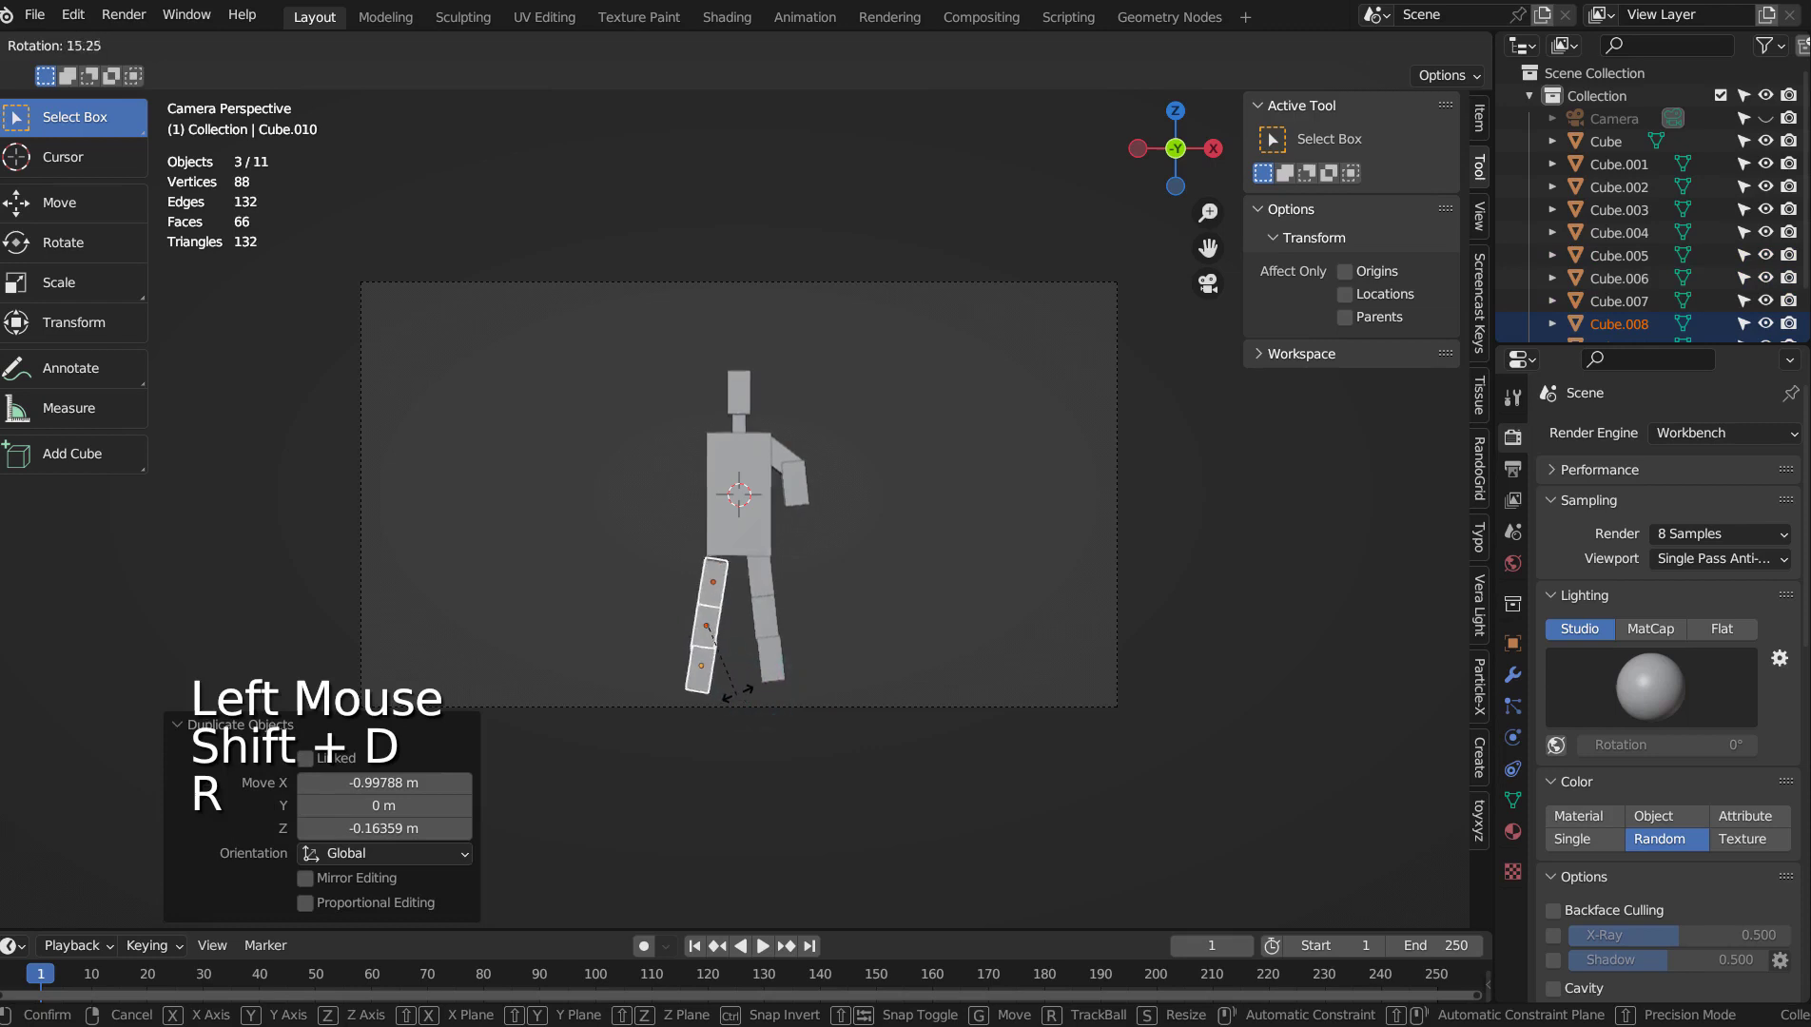
{"action": "left_click", "coordinate": [739, 688]}
{"action": "key", "text": "g"}
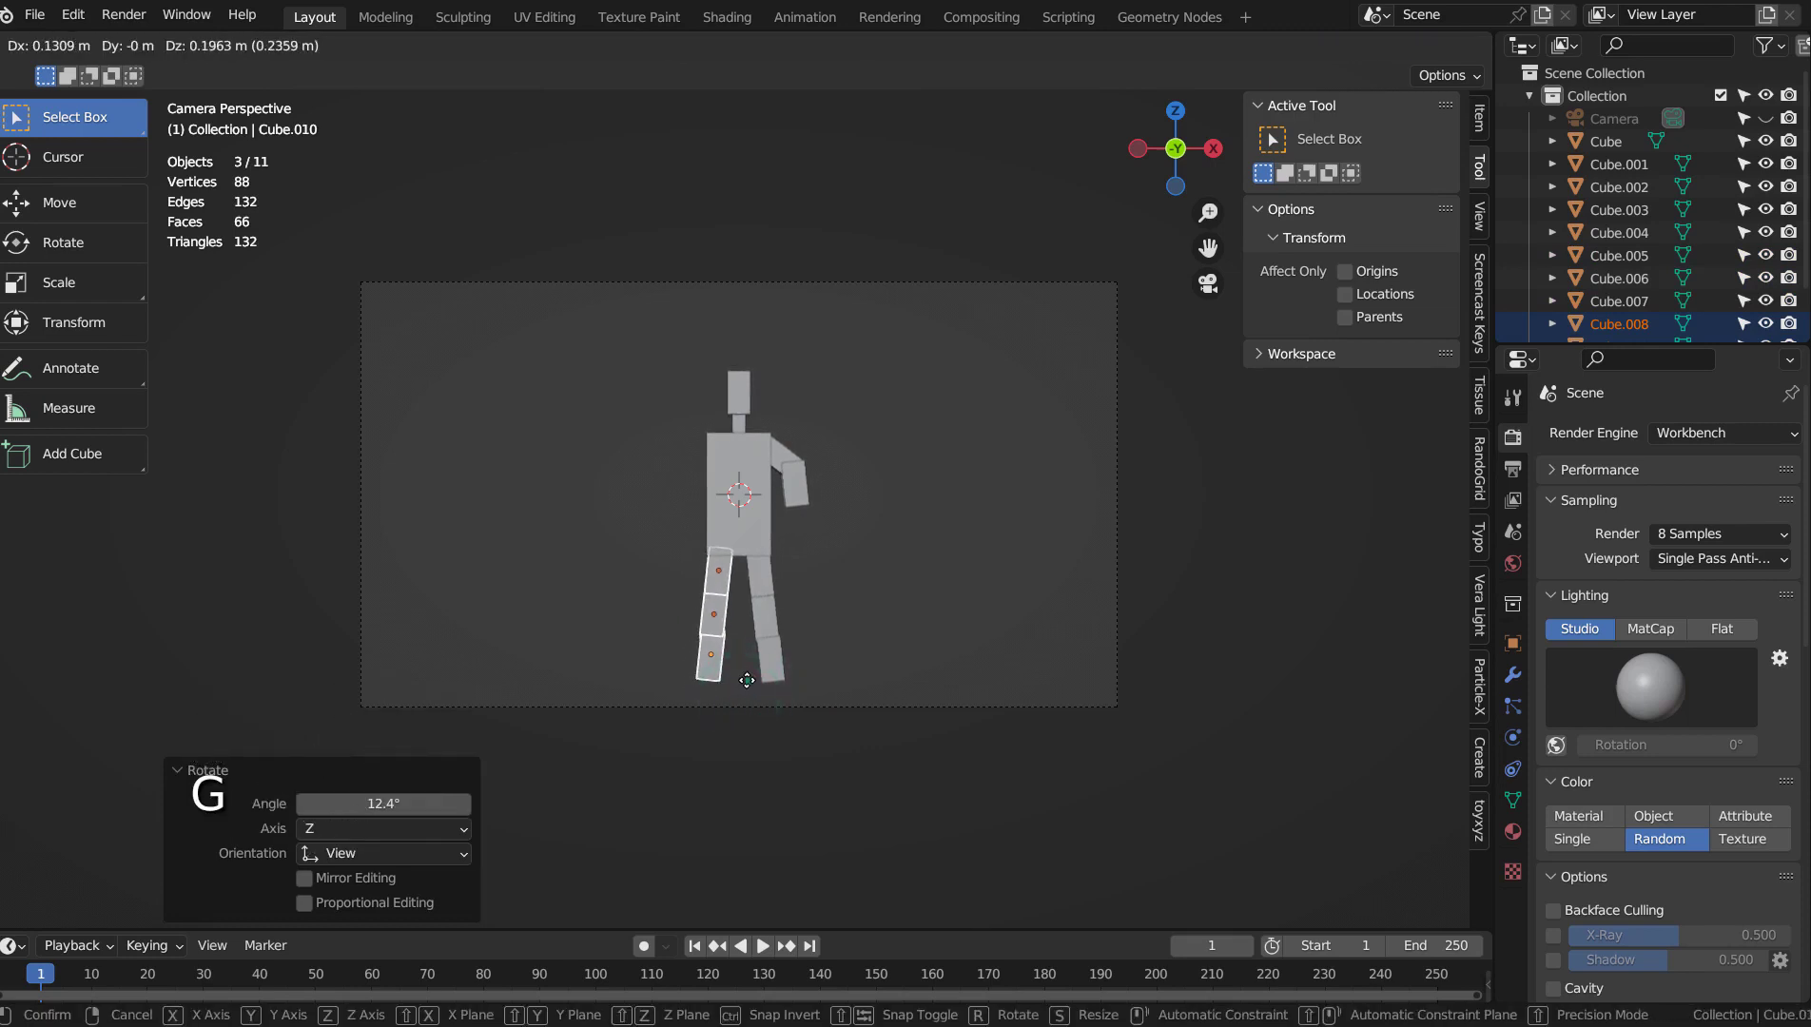
{"action": "left_click", "coordinate": [746, 680]}
Duplicate the upper arm and forearm to the torso's -X side, then rotate and move the copies against the opposite shoulder
{"action": "left_click_drag", "start_coordinate": [801, 422], "coordinate": [797, 520]}
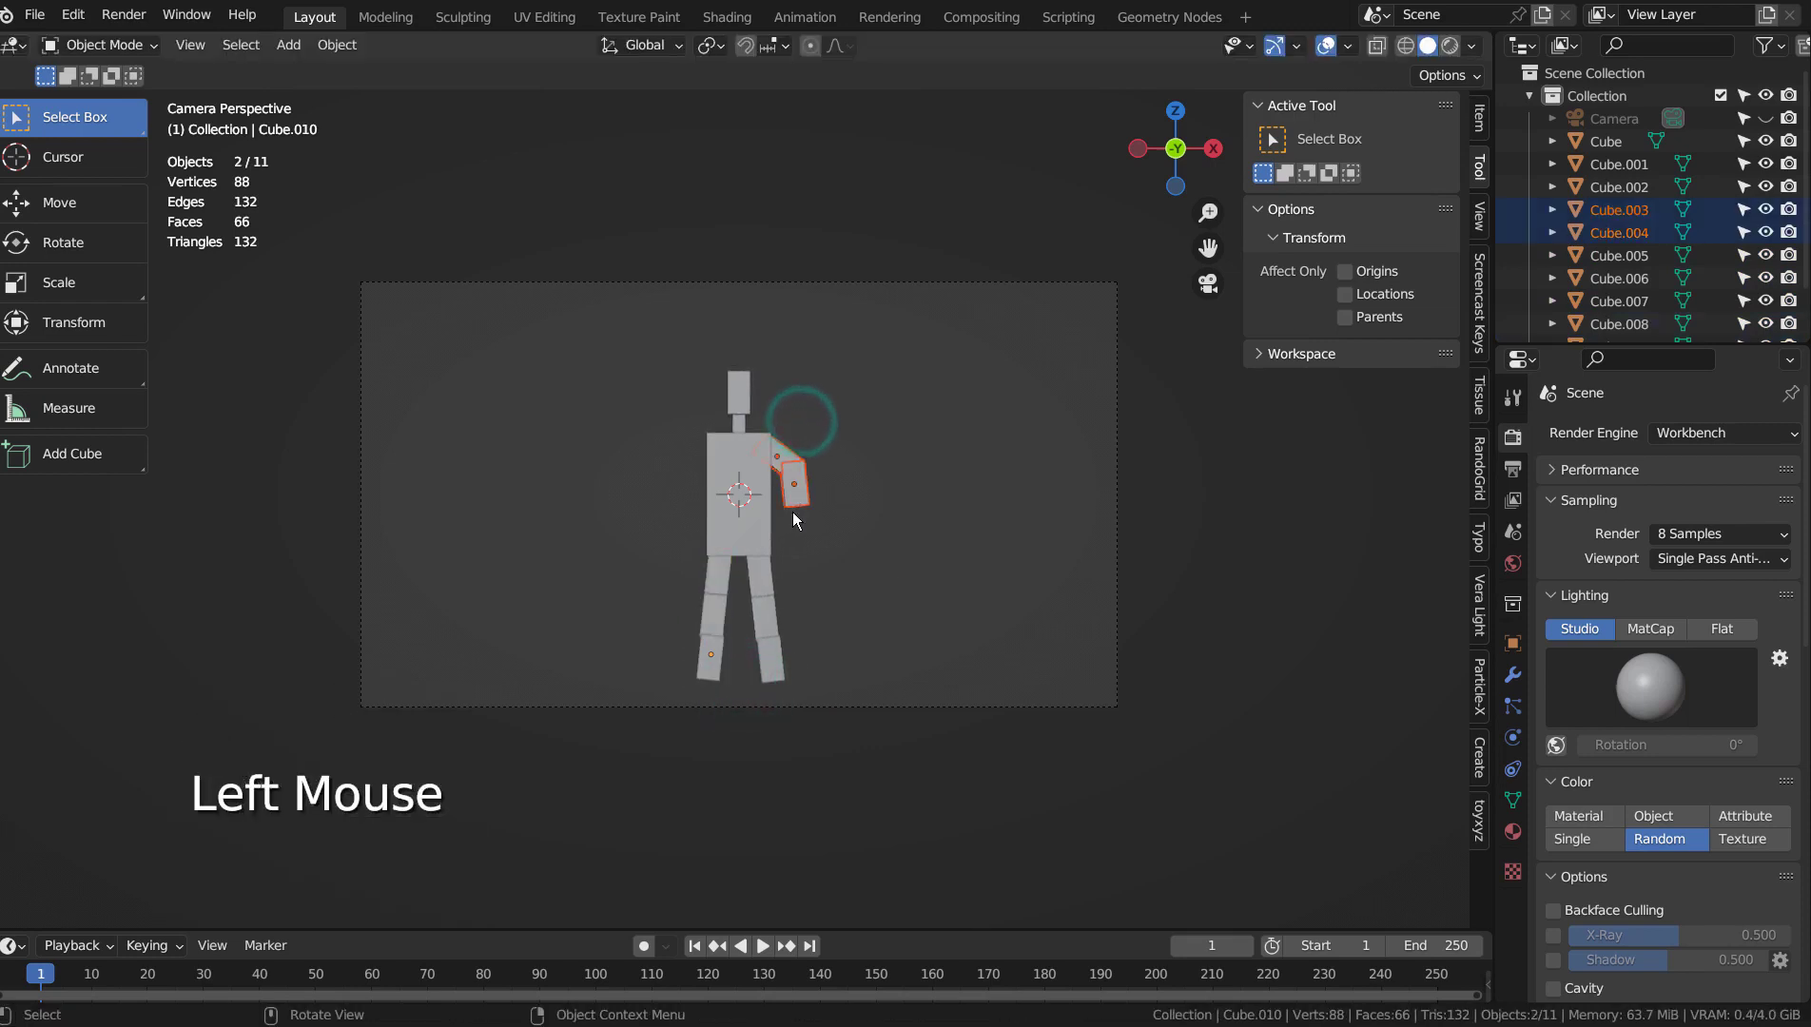
{"action": "key", "text": "shift+d"}
{"action": "left_click", "coordinate": [666, 518]}
{"action": "key", "text": "r"}
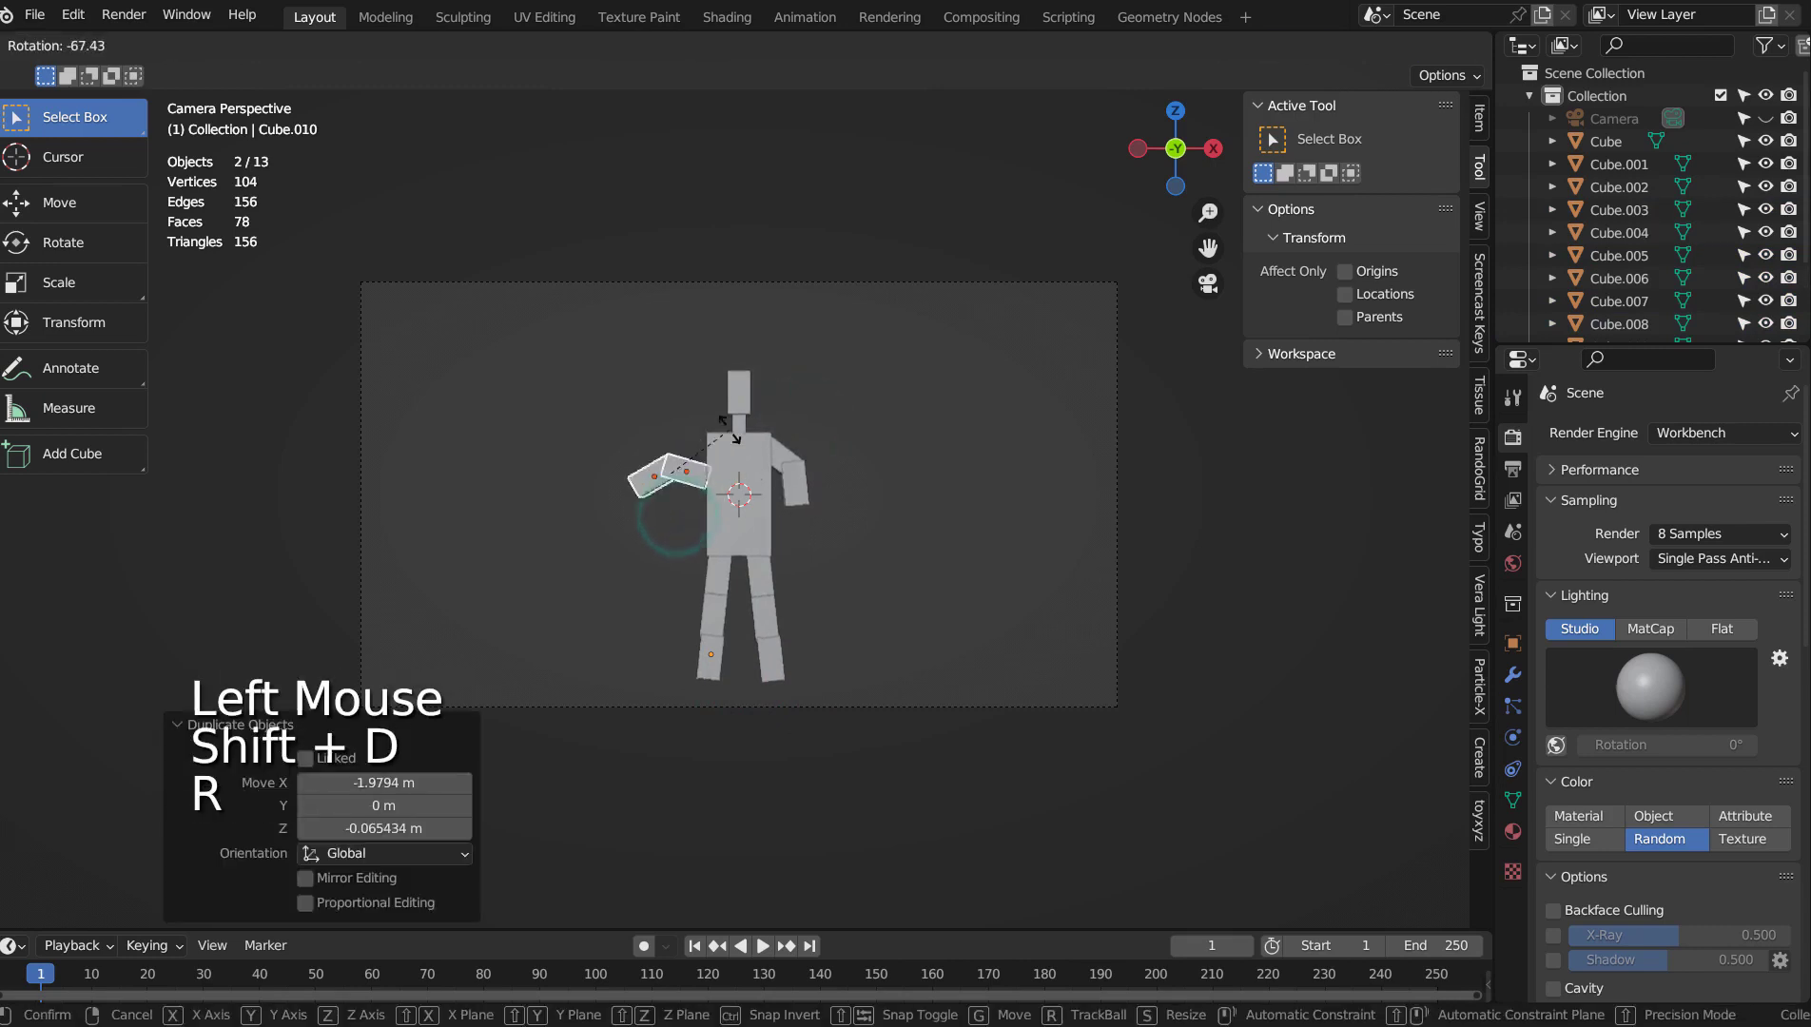
{"action": "left_click", "coordinate": [659, 416]}
{"action": "key", "text": "g"}
{"action": "left_click", "coordinate": [685, 420]}
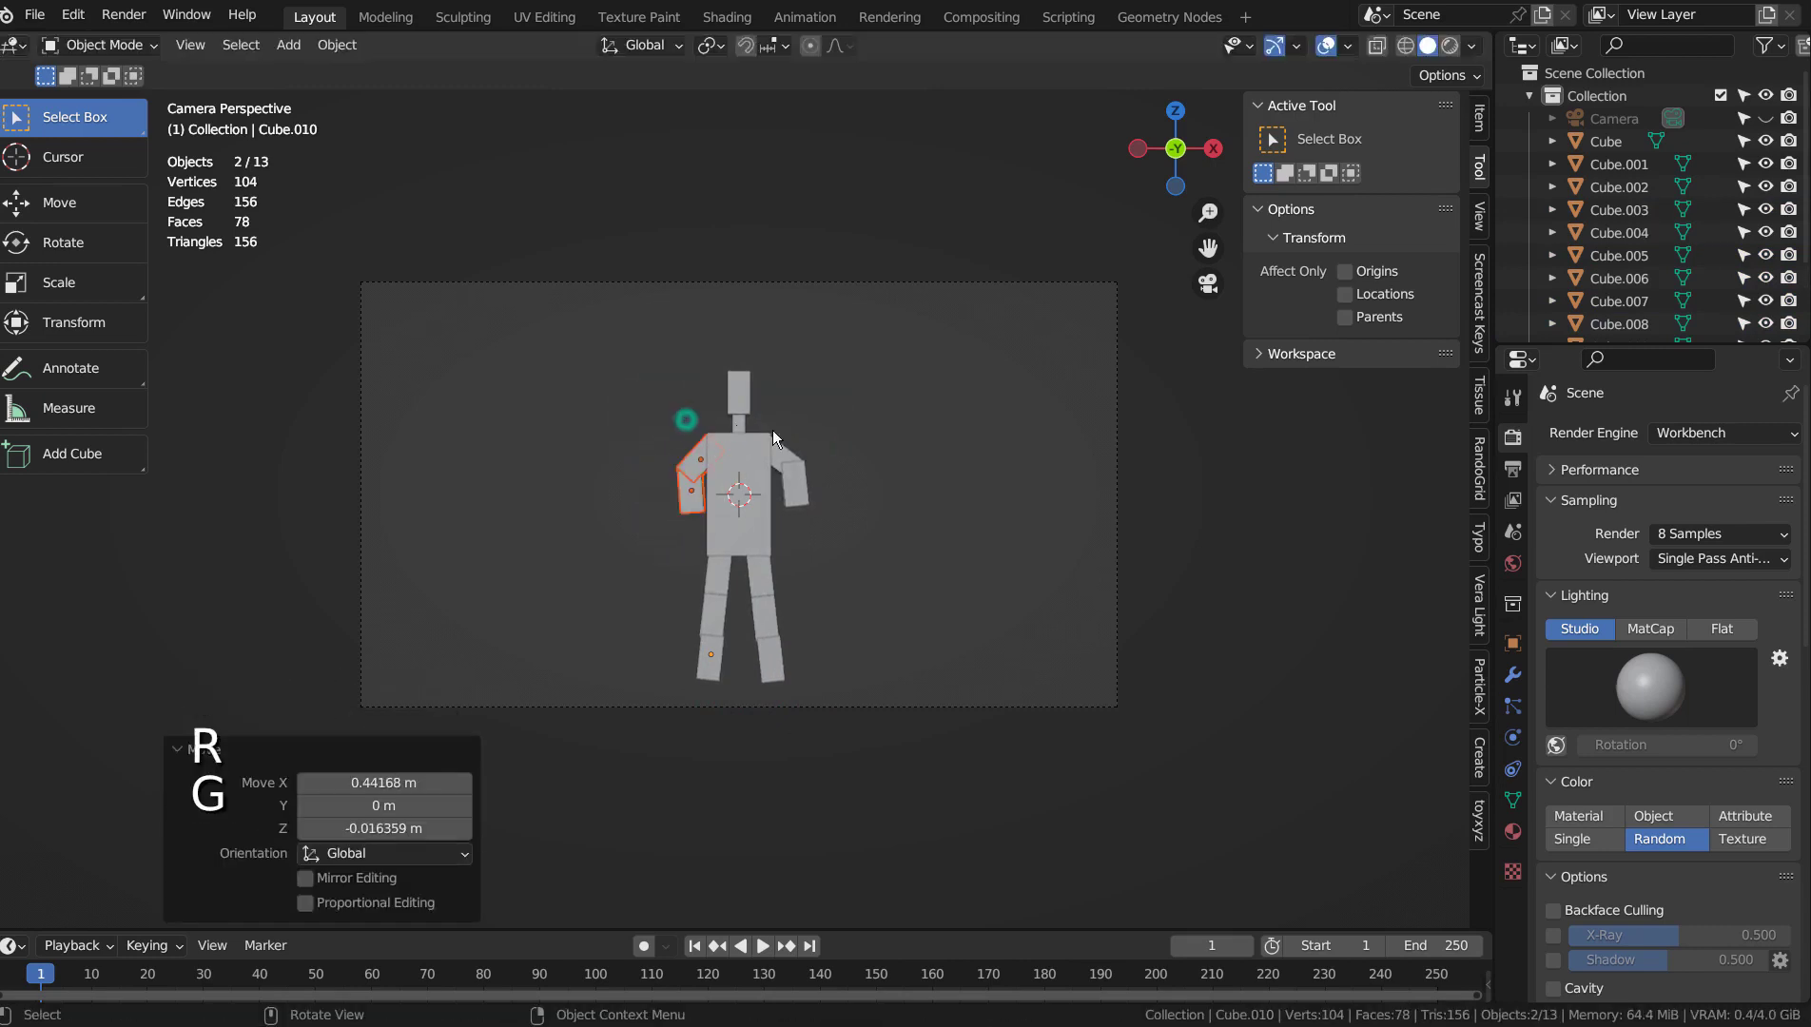
Fine-tune the second arm's rotation and position so it mirrors the first arm, leaving nothing selected
{"action": "key", "text": "r"}
{"action": "left_click", "coordinate": [837, 464]}
{"action": "key", "text": "g"}
{"action": "left_click", "coordinate": [832, 461]}
{"action": "left_click", "coordinate": [925, 448]}
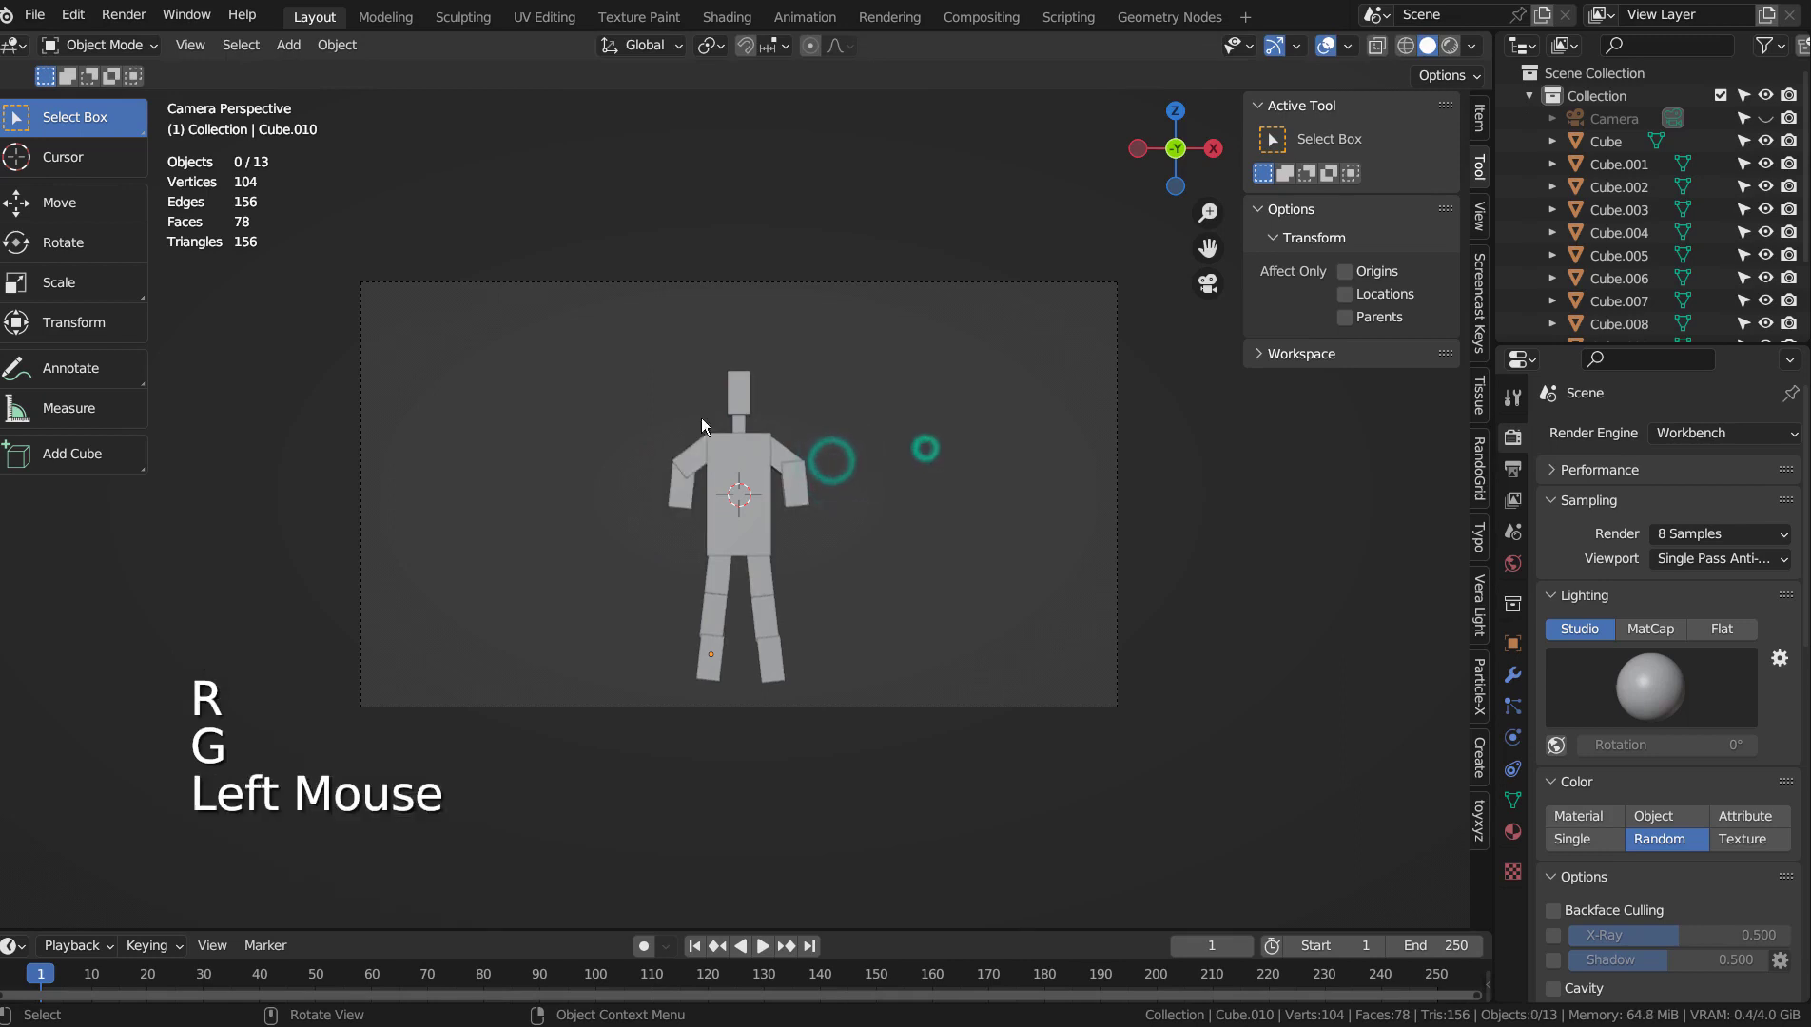
Select the whole figure, scale it by about 1.323, and move it up about 0.05 m
{"action": "left_click_drag", "start_coordinate": [646, 384], "coordinate": [943, 647]}
{"action": "key", "text": "s"}
{"action": "left_click", "coordinate": [1035, 623]}
{"action": "key", "text": "g"}
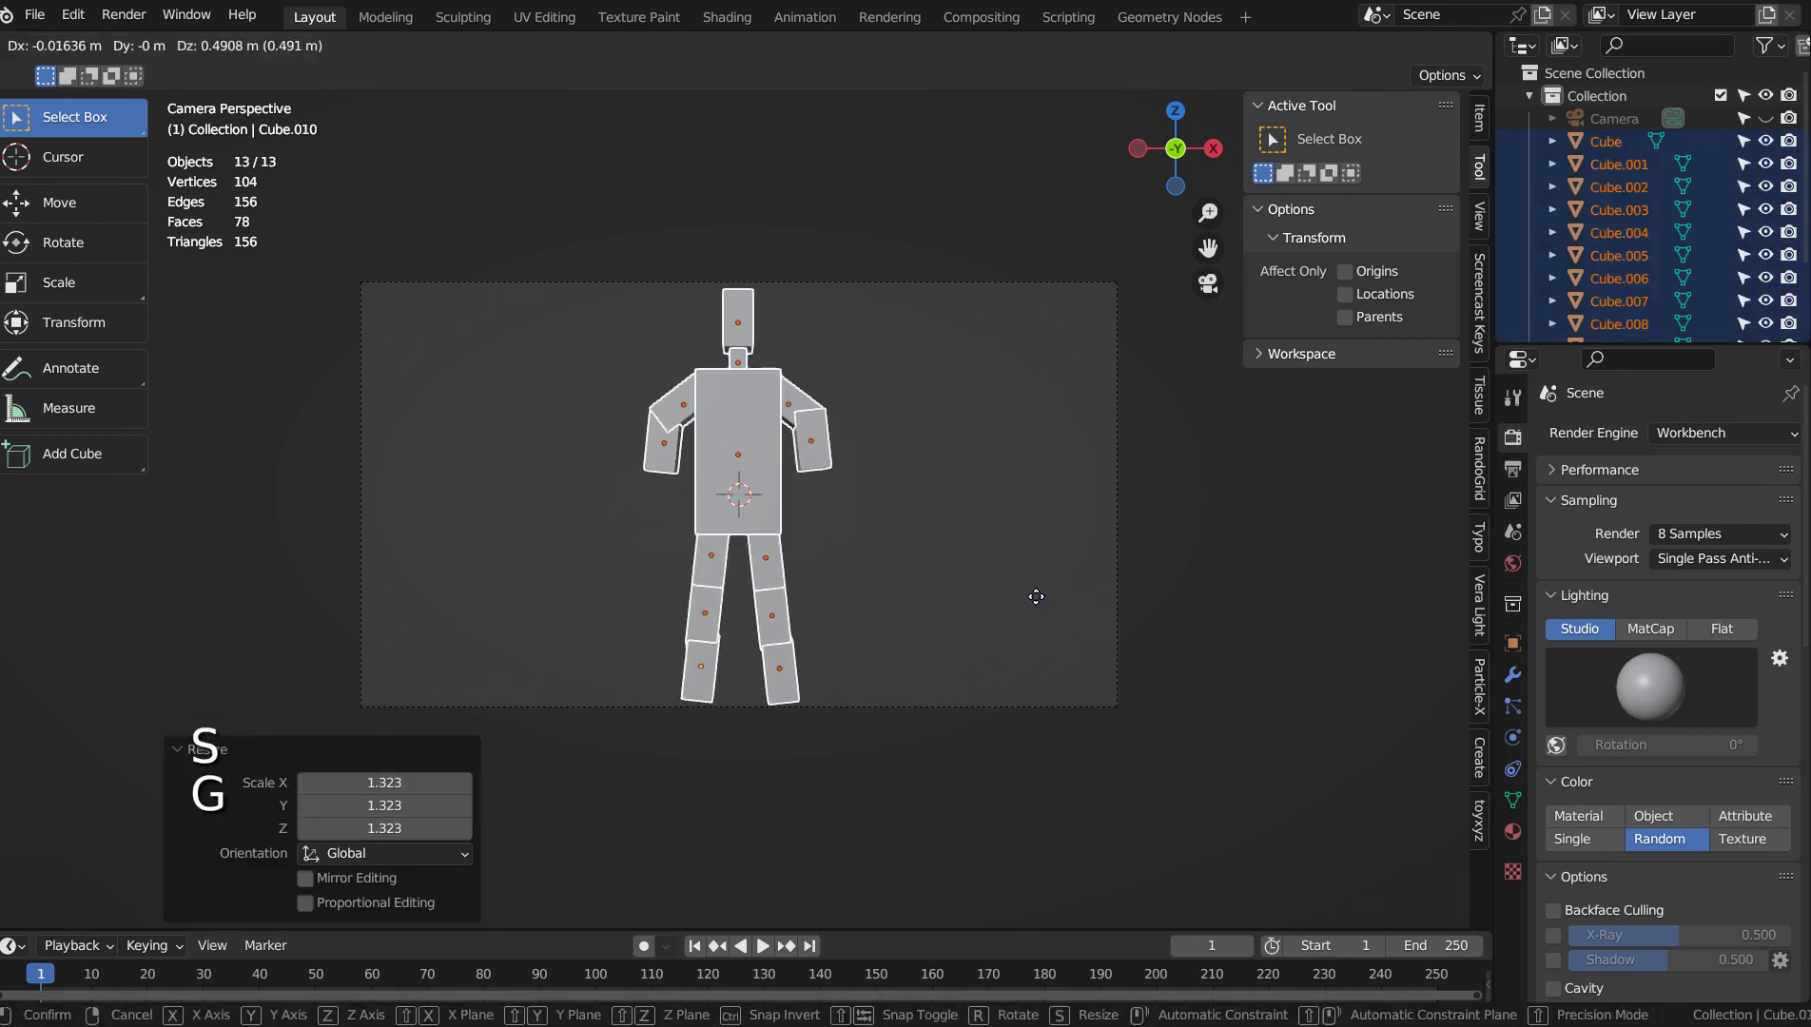
{"action": "left_click", "coordinate": [1035, 621]}
Enlarge the figure twice, by about 1.1 and 1.16, lowering it about 0.41 m and 0.43 m to keep the head in the camera frame
{"action": "key", "text": "s"}
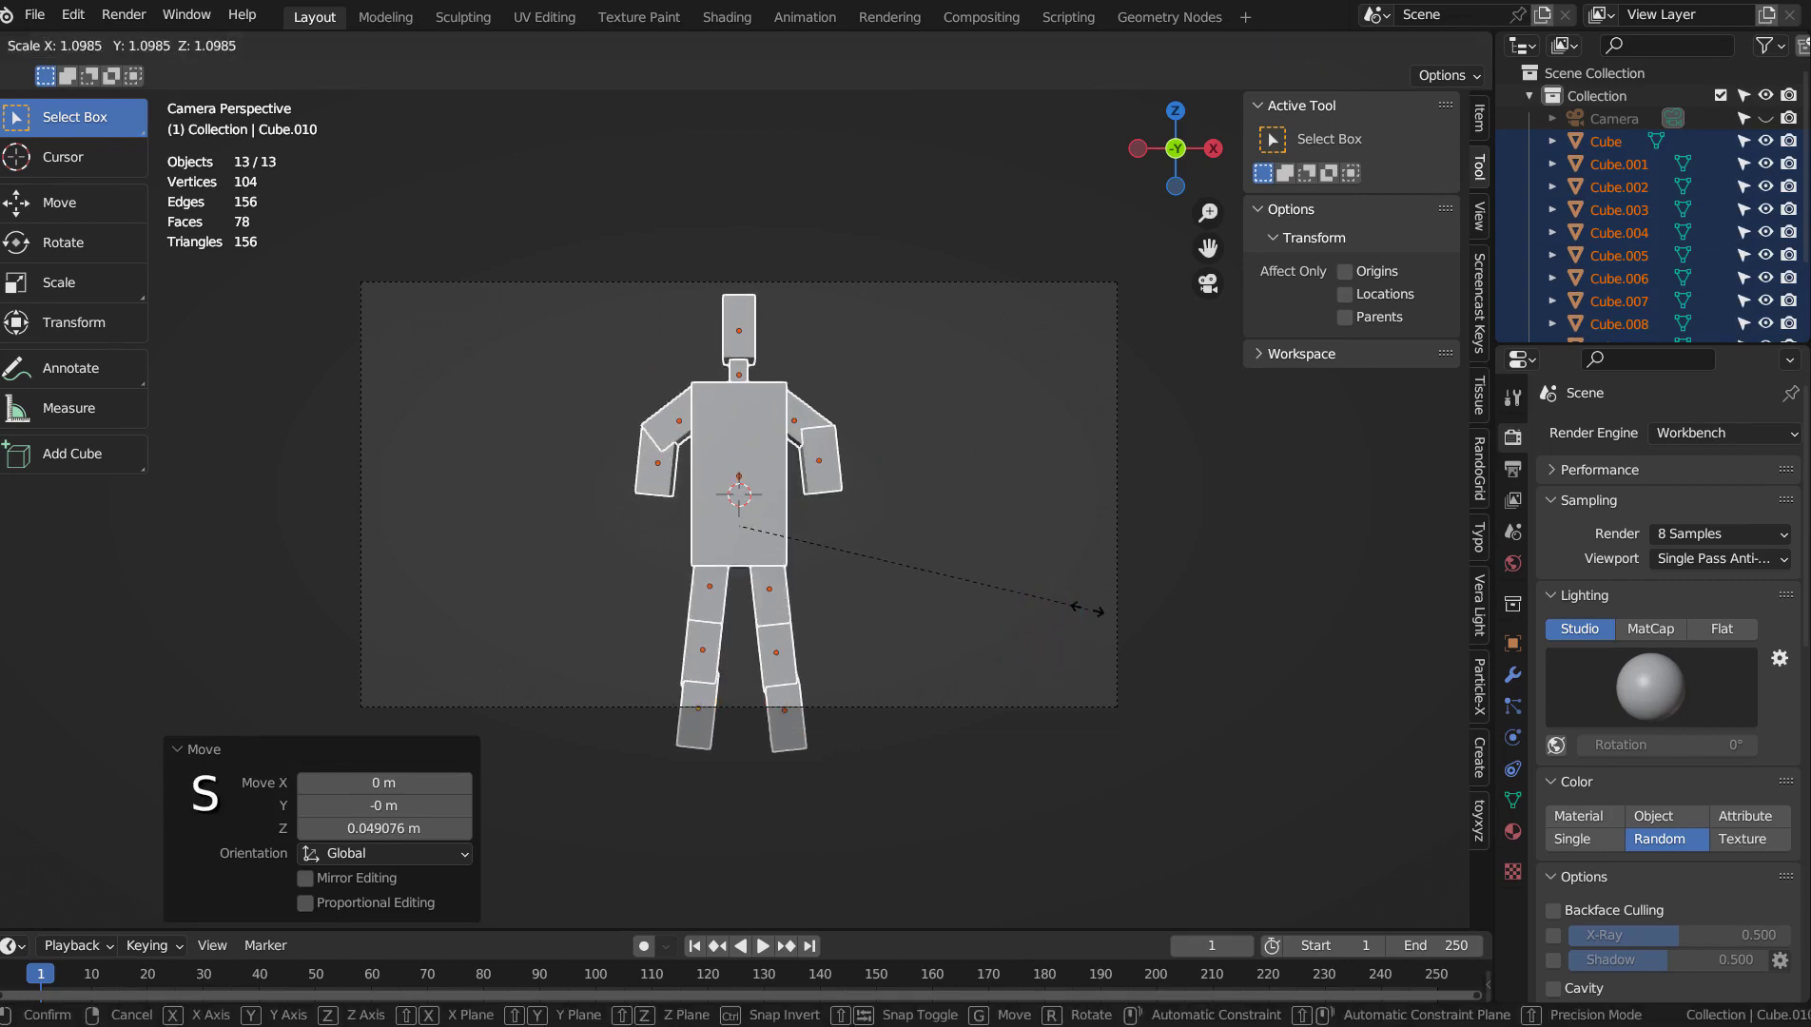
{"action": "left_click", "coordinate": [1087, 609]}
{"action": "key", "text": "g"}
{"action": "left_click", "coordinate": [1086, 635]}
{"action": "key", "text": "s"}
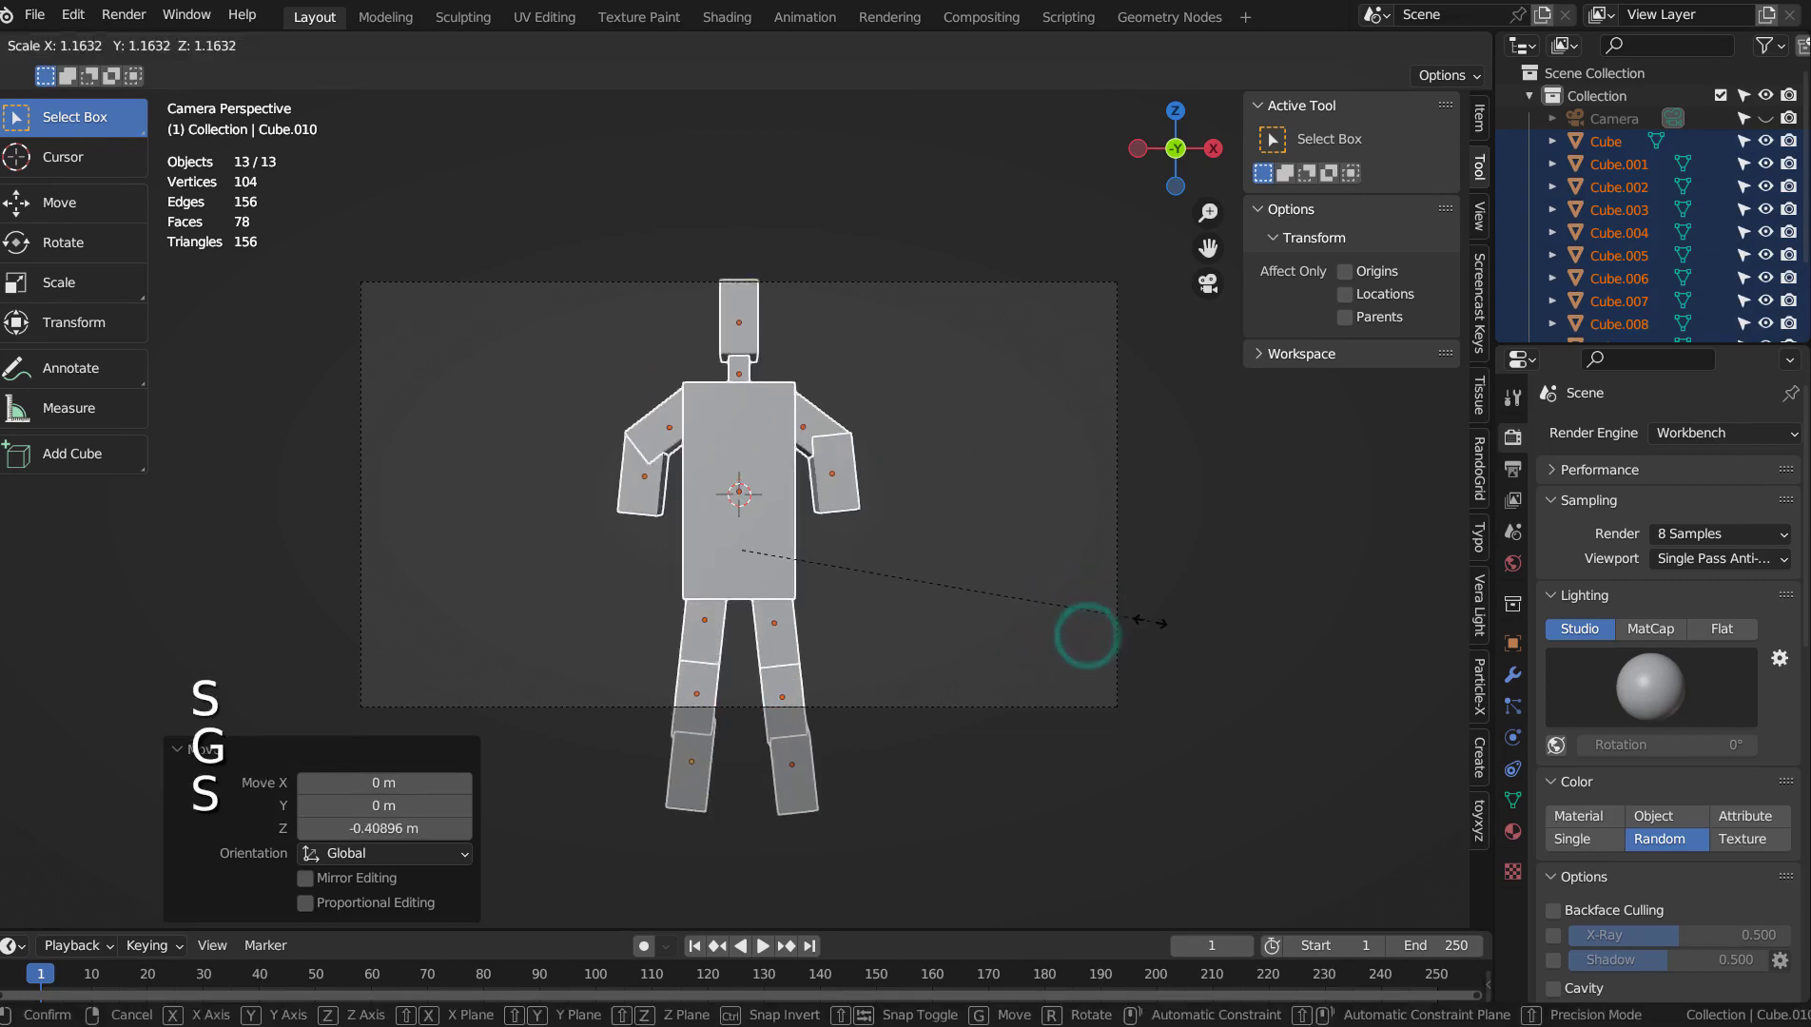
{"action": "left_click", "coordinate": [1155, 619]}
{"action": "key", "text": "g"}
{"action": "left_click", "coordinate": [1155, 647]}
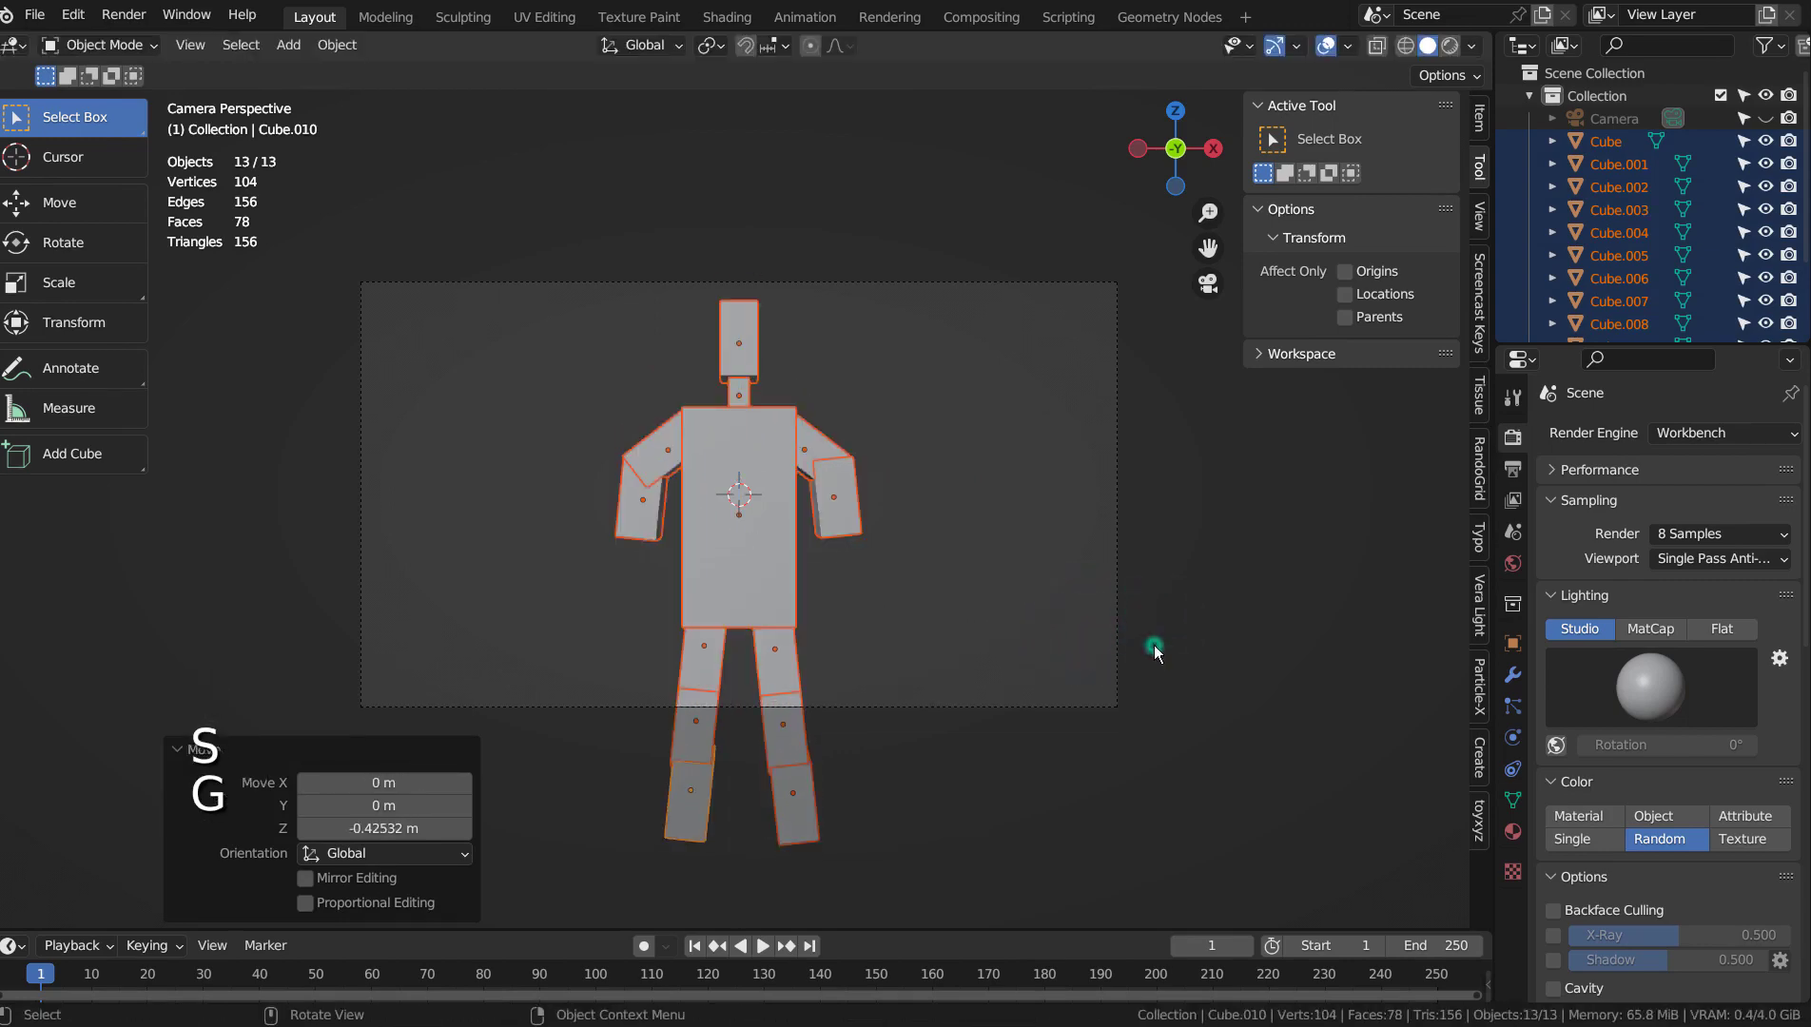
Duplicate the +X forearm about 1.01 m downward, then rotate and move the copy to the forearm's end as the hand
{"action": "left_click", "coordinate": [837, 509]}
{"action": "key", "text": "shift+d"}
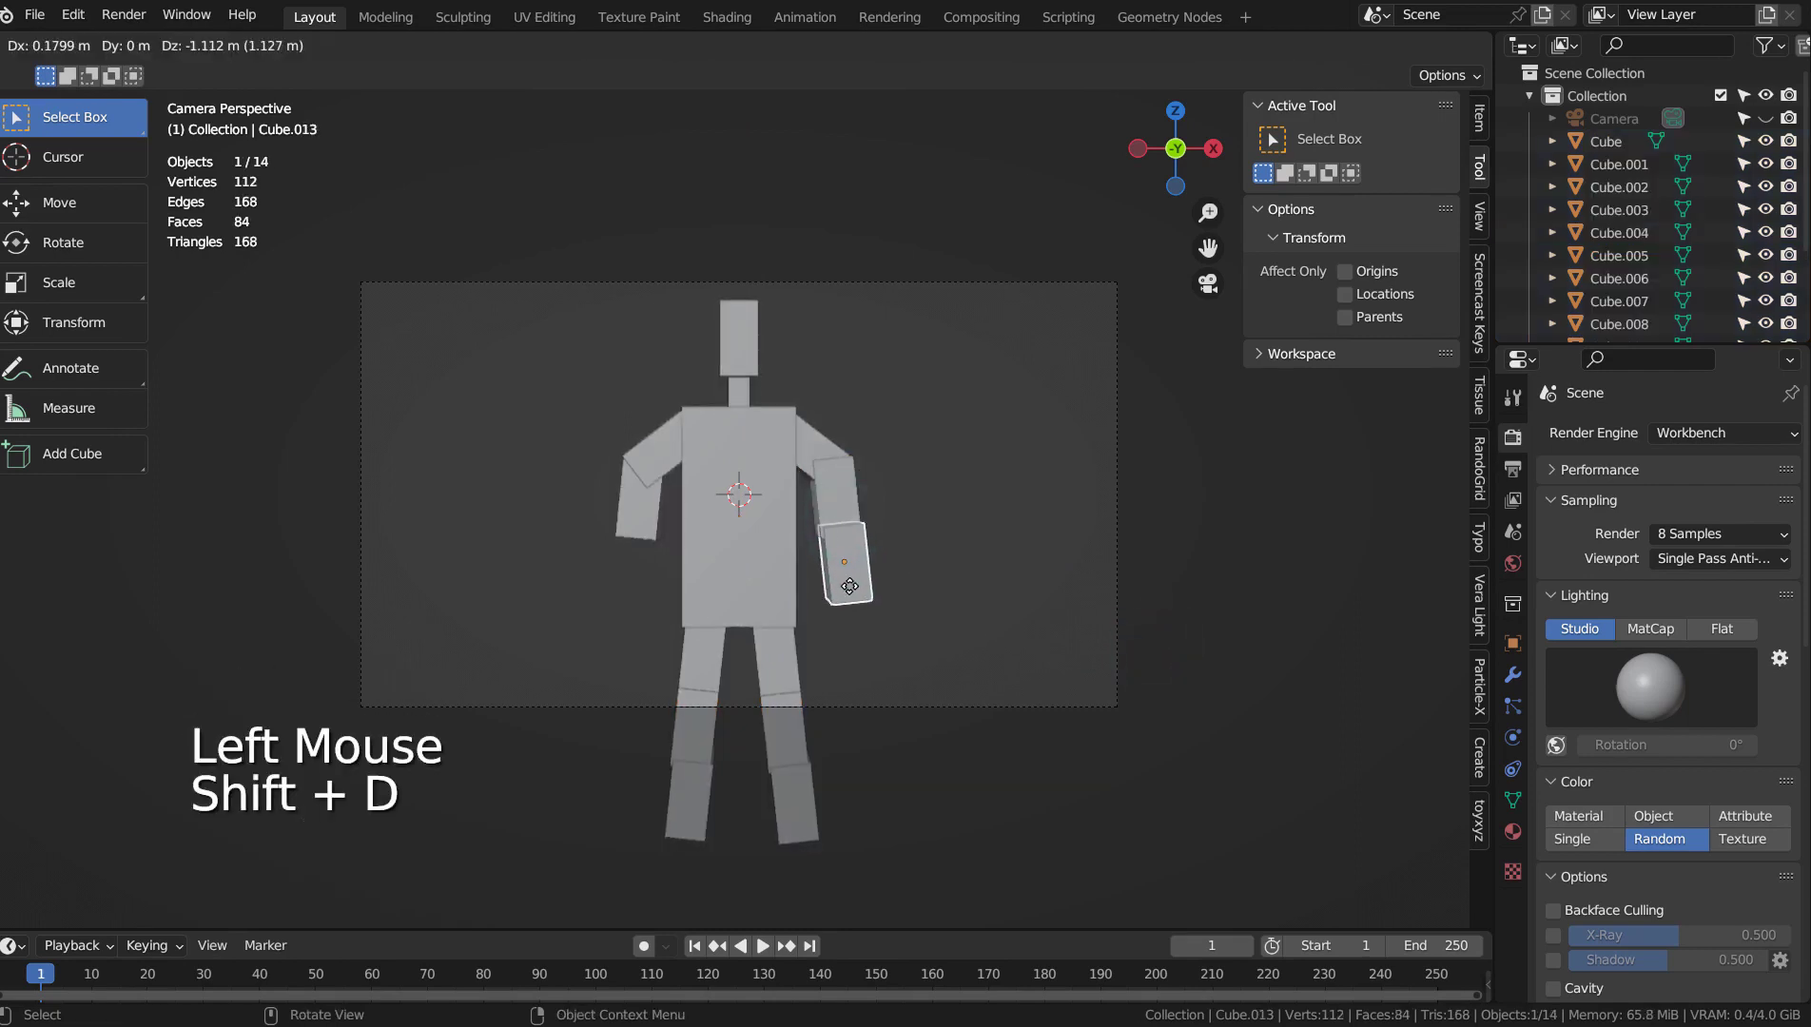
{"action": "left_click", "coordinate": [847, 578]}
{"action": "key", "text": "r"}
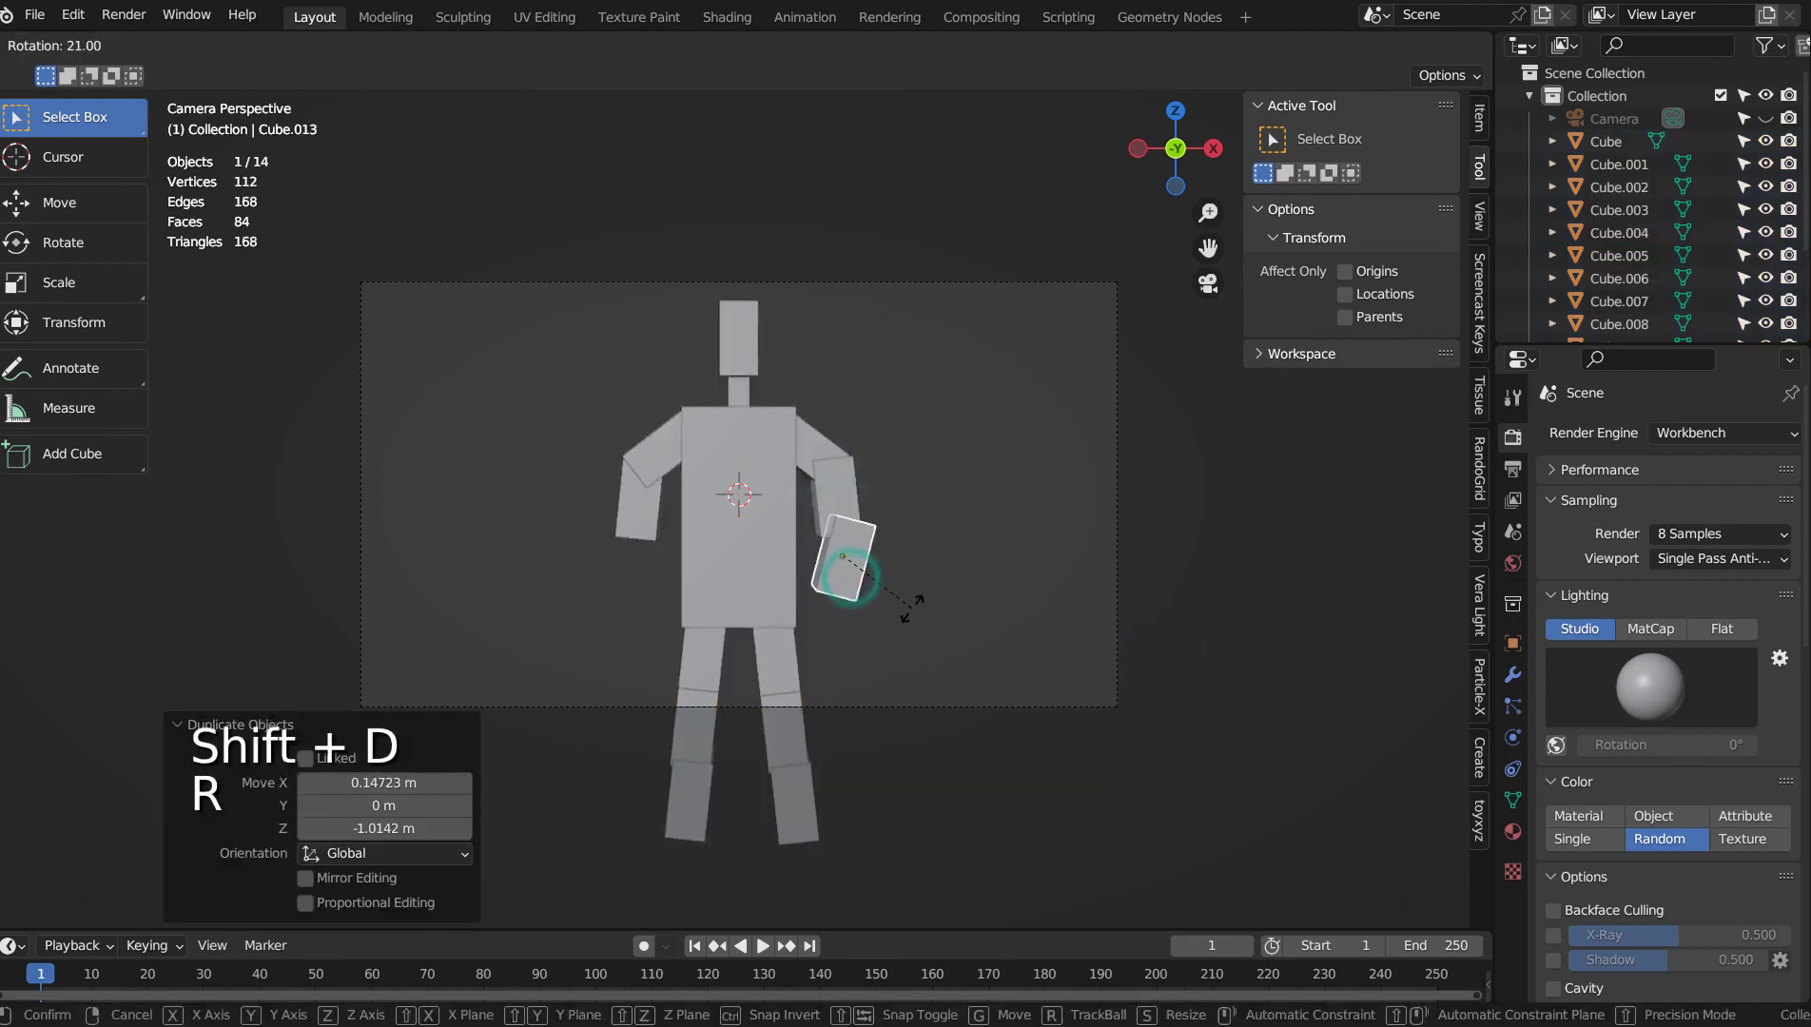
{"action": "left_click", "coordinate": [910, 607]}
{"action": "key", "text": "g"}
{"action": "left_click", "coordinate": [905, 614]}
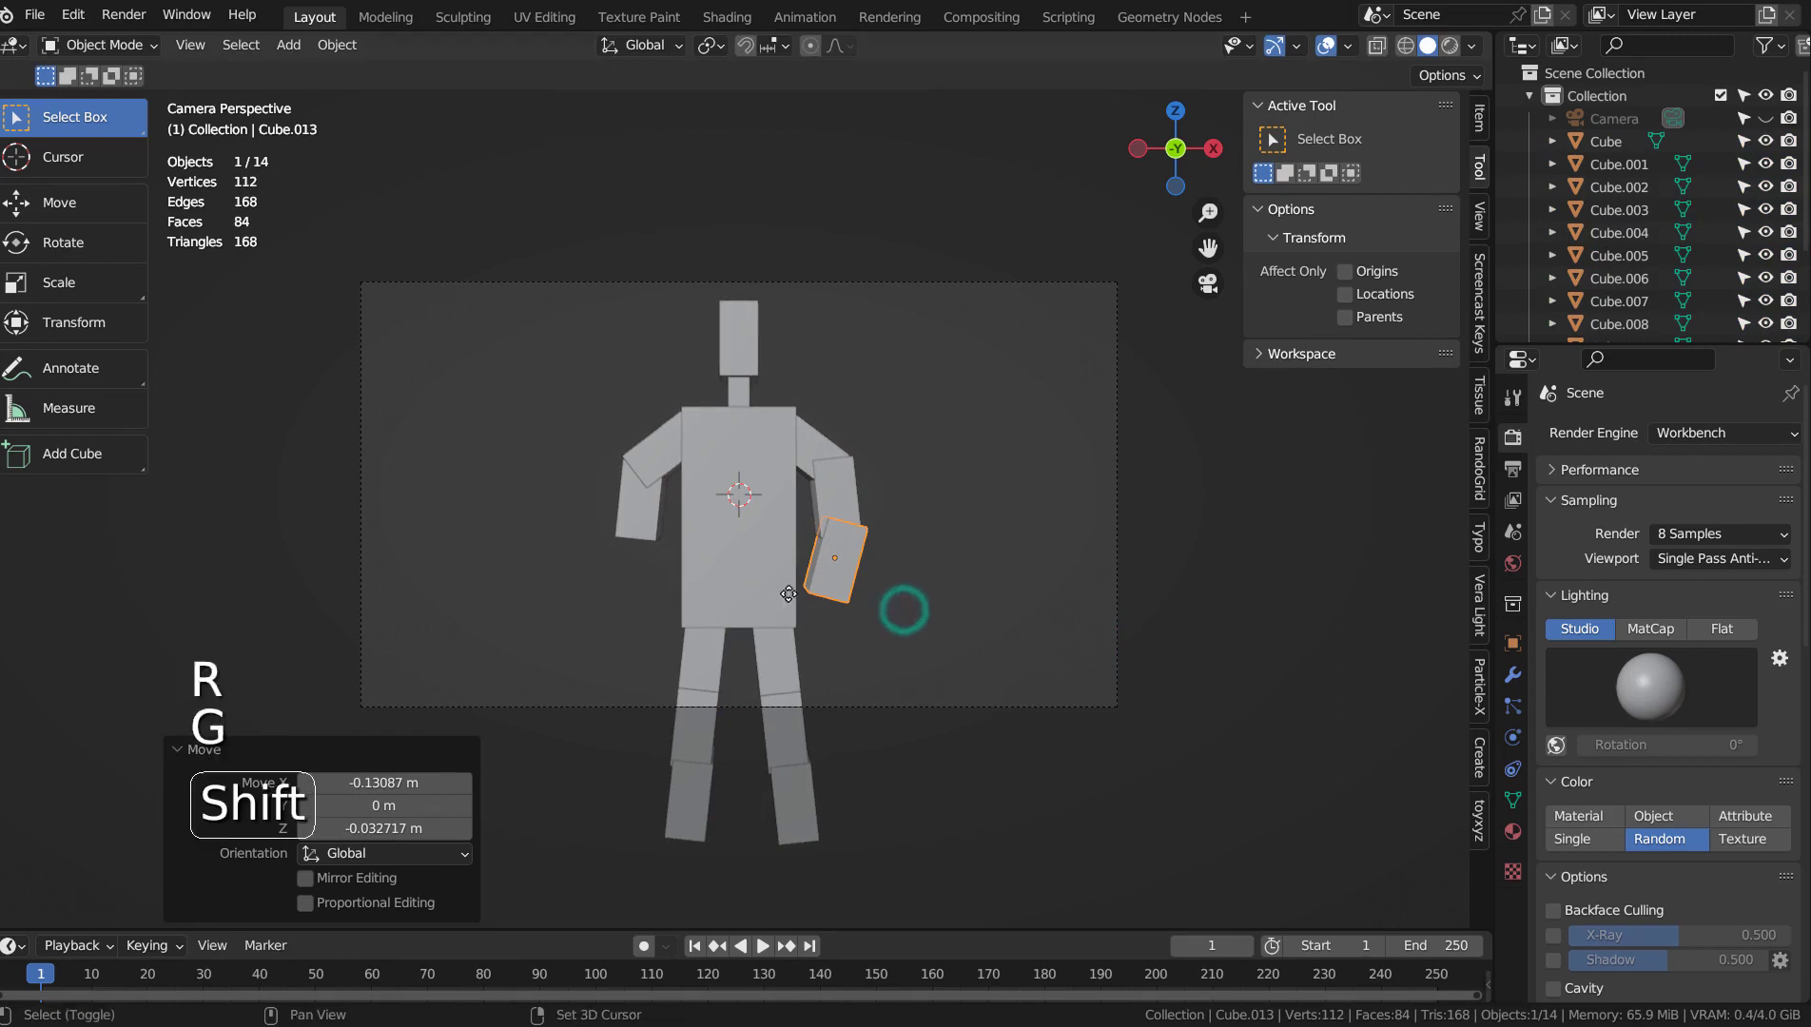
Duplicate the hand to the opposite arm, rotate it about -40°, and adjust its position and angle at the forearm's end
{"action": "key", "text": "shift+d"}
{"action": "left_click", "coordinate": [667, 598]}
{"action": "key", "text": "r"}
{"action": "left_click", "coordinate": [663, 558]}
{"action": "key", "text": "g"}
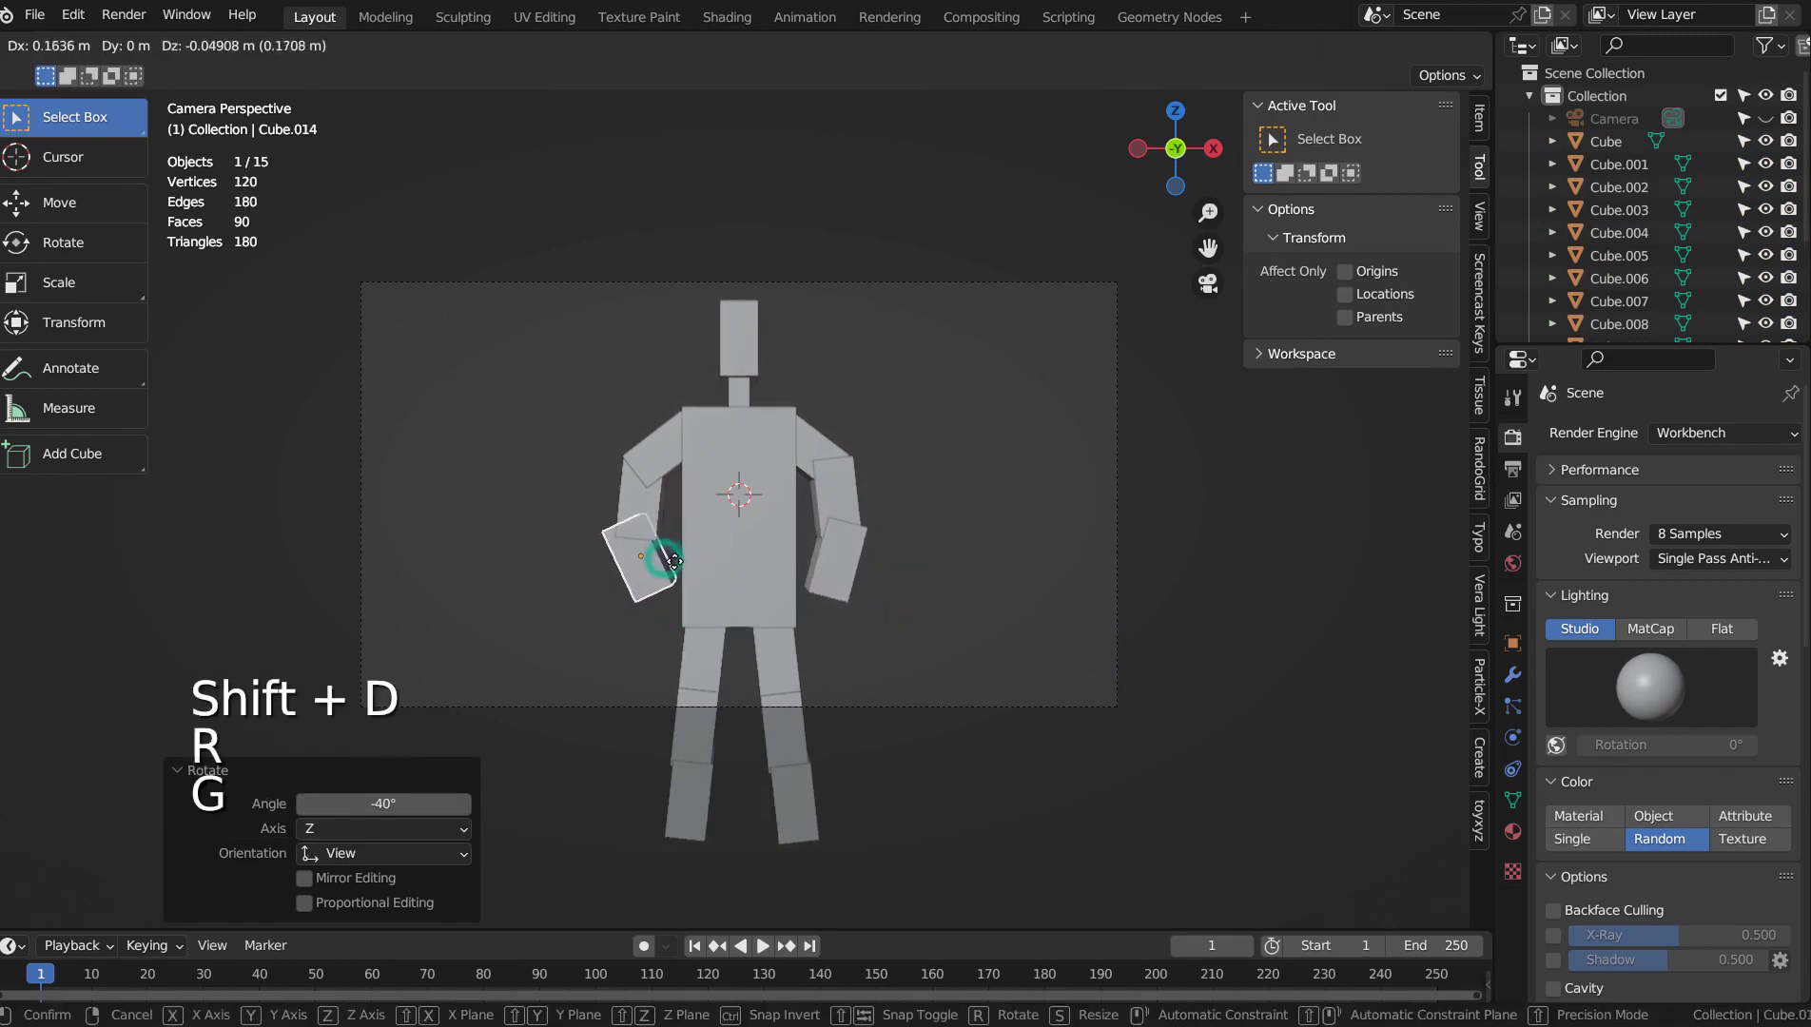
{"action": "left_click", "coordinate": [682, 564]}
{"action": "key", "text": "r"}
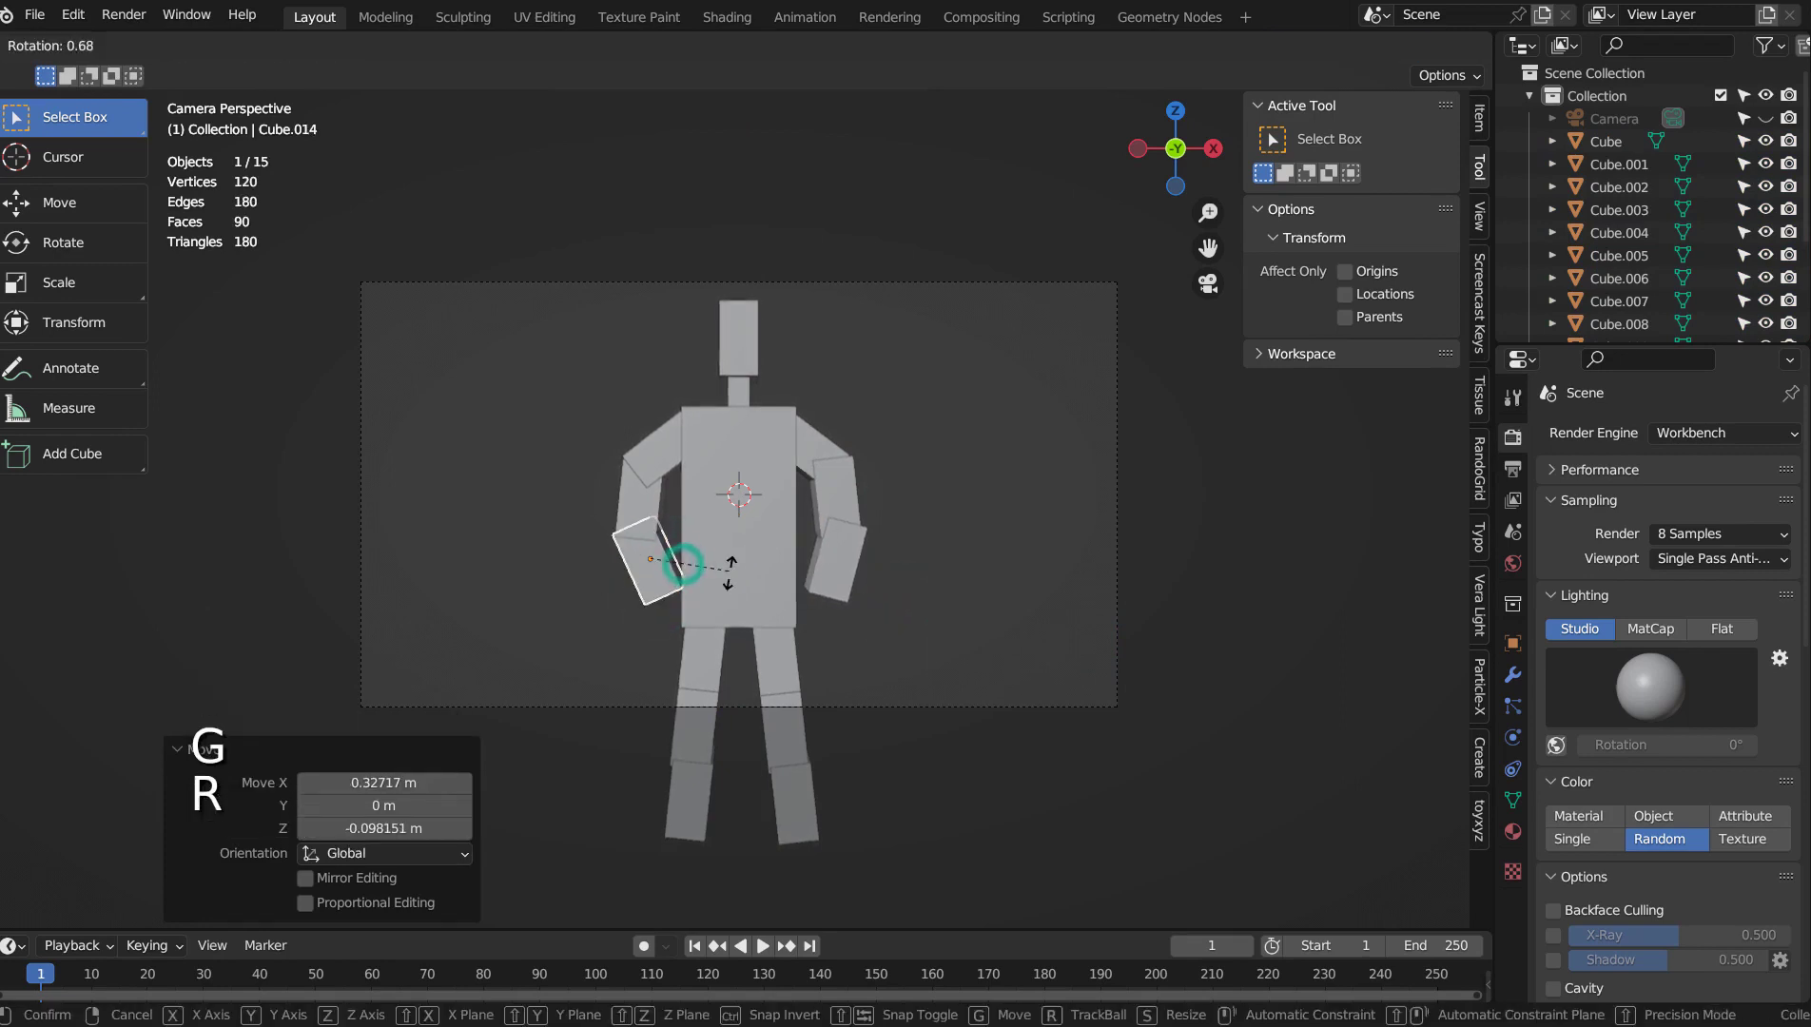
{"action": "left_click", "coordinate": [724, 576]}
{"action": "left_click", "coordinate": [1088, 537]}
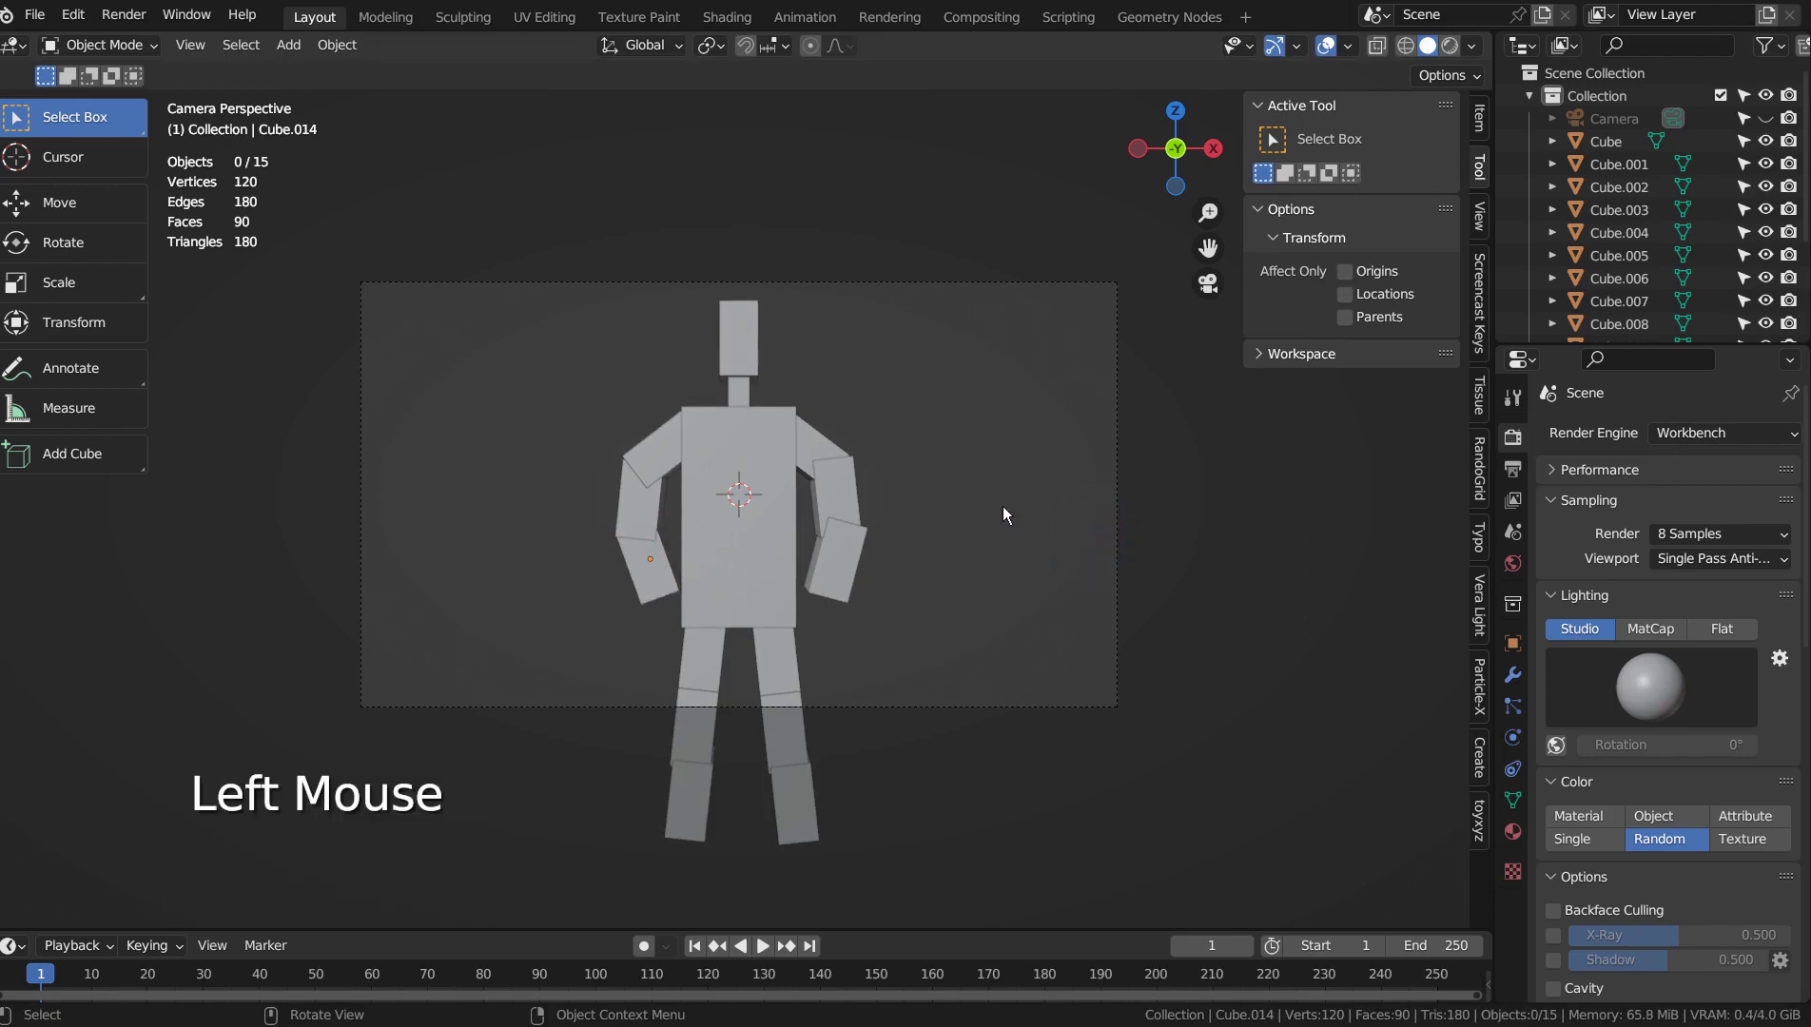
Add one centred horizontal loop cut across the torso's mesh in Edit Mode
{"action": "left_click", "coordinate": [705, 526]}
{"action": "key", "text": "Tab"}
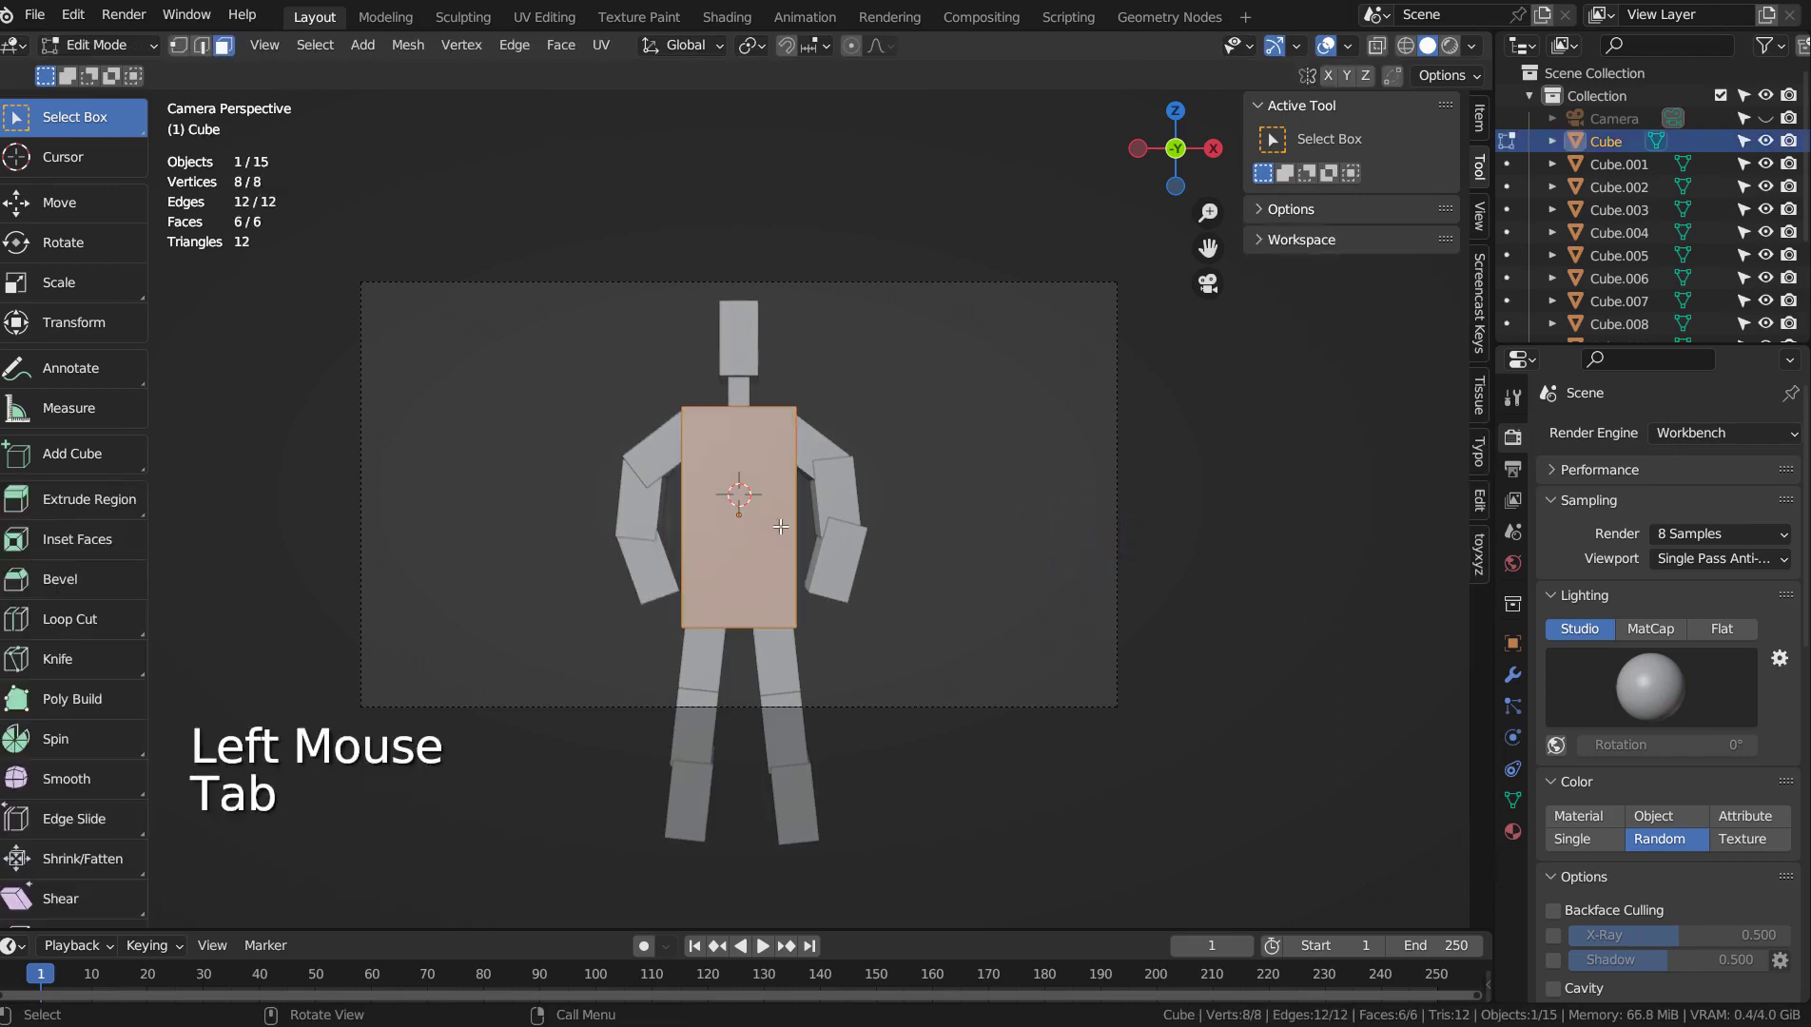
{"action": "key", "text": "ctrl+r"}
{"action": "left_click", "coordinate": [775, 511]}
{"action": "right_click", "coordinate": [775, 511]}
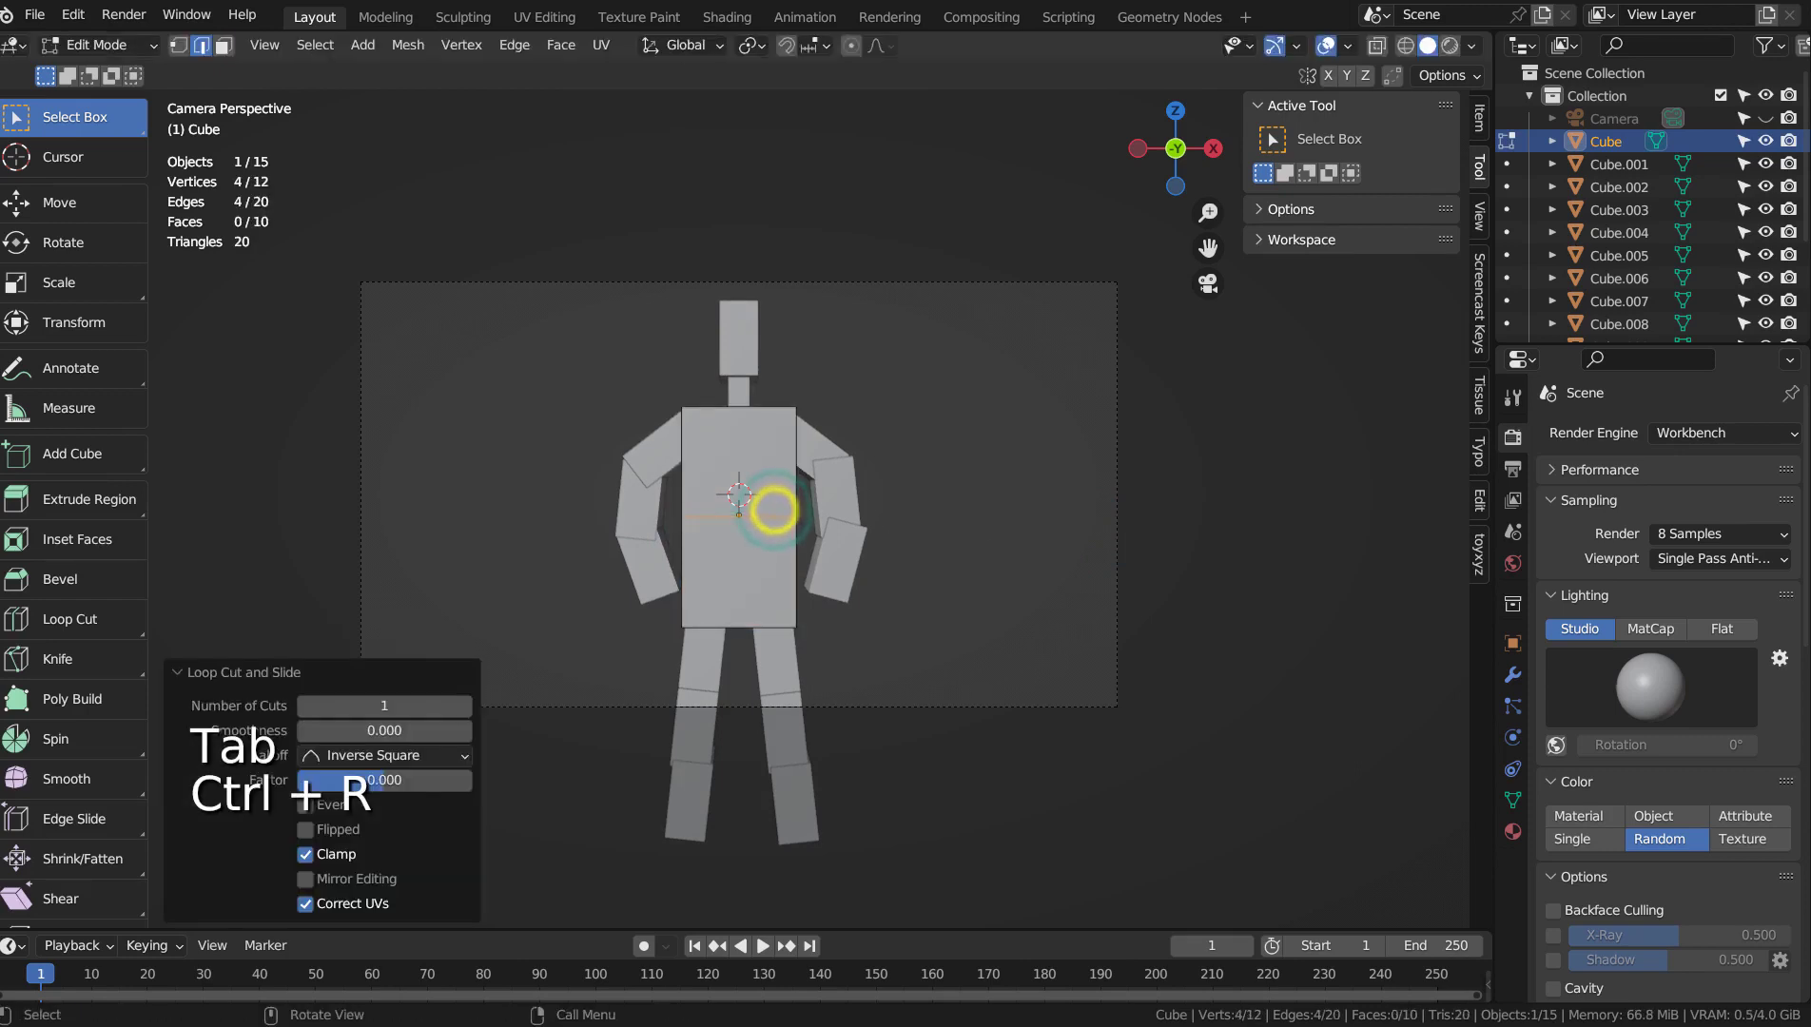
Scale the torso's middle edge loop inward to narrow the waist, clear the selection, and render the image
{"action": "key", "text": "s"}
{"action": "left_click", "coordinate": [916, 552]}
{"action": "left_click", "coordinate": [915, 553]}
{"action": "left_click", "coordinate": [1042, 537]}
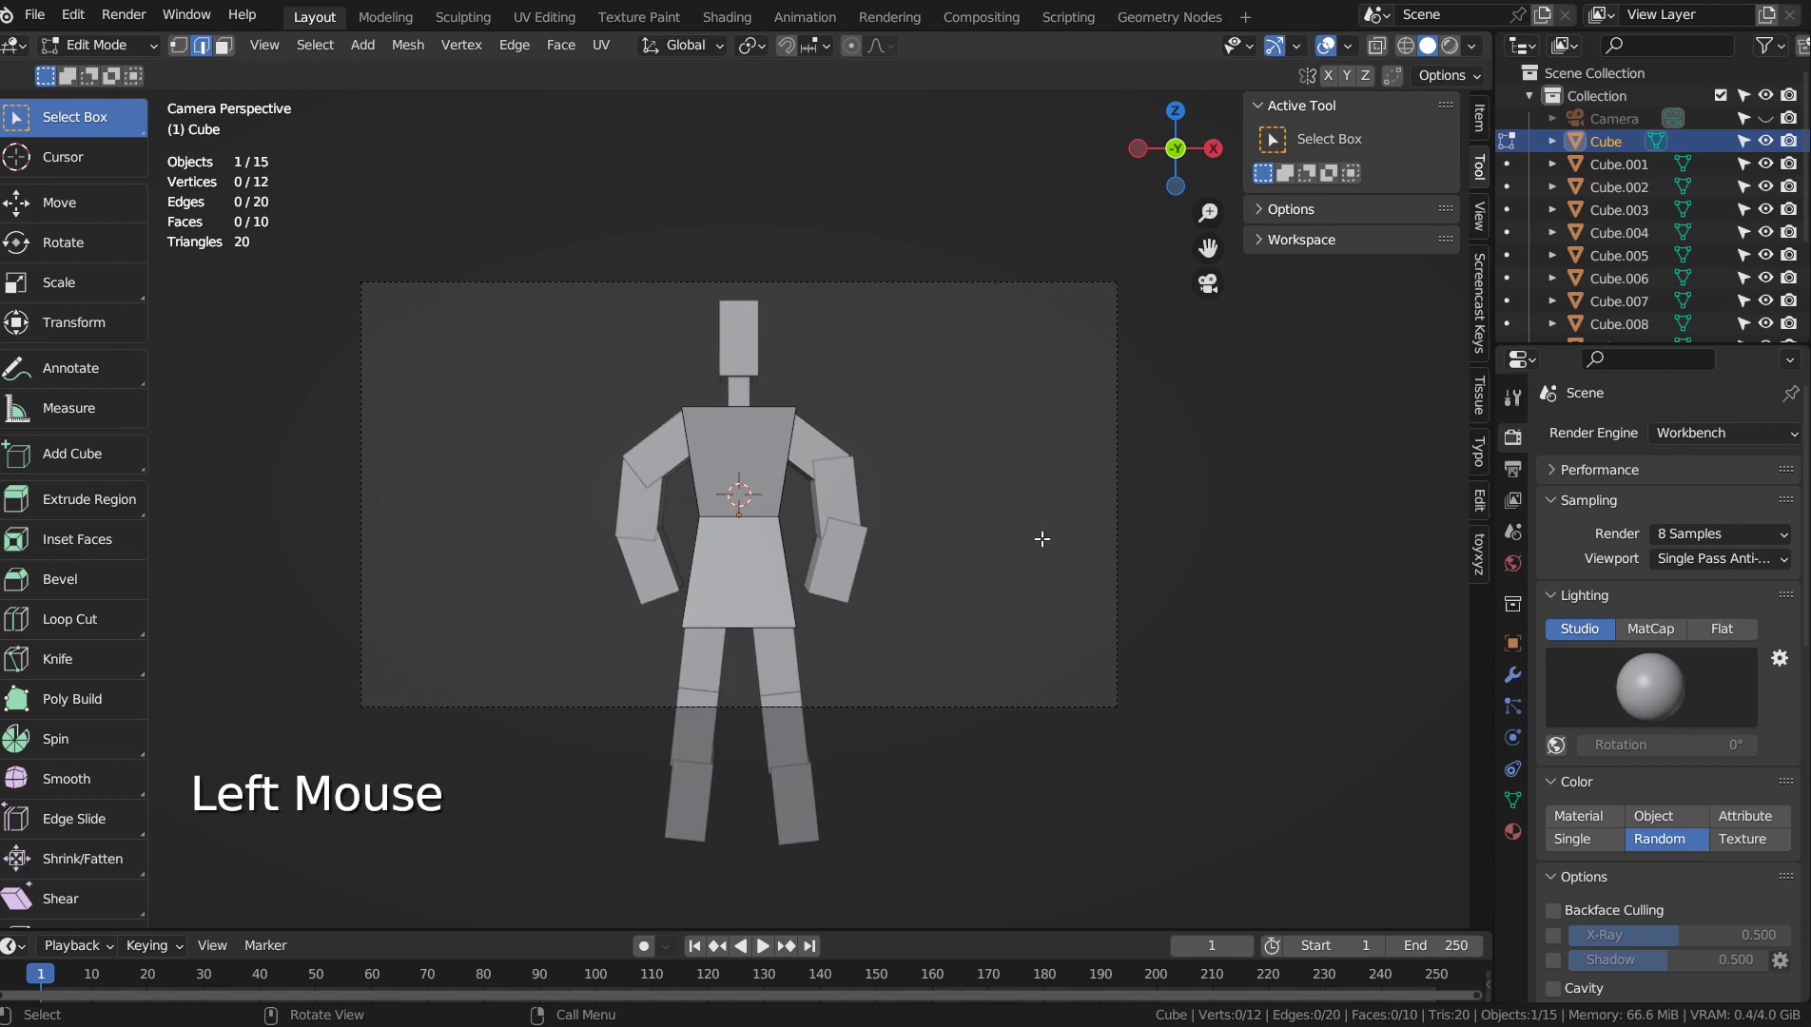
{"action": "key", "text": "F12"}
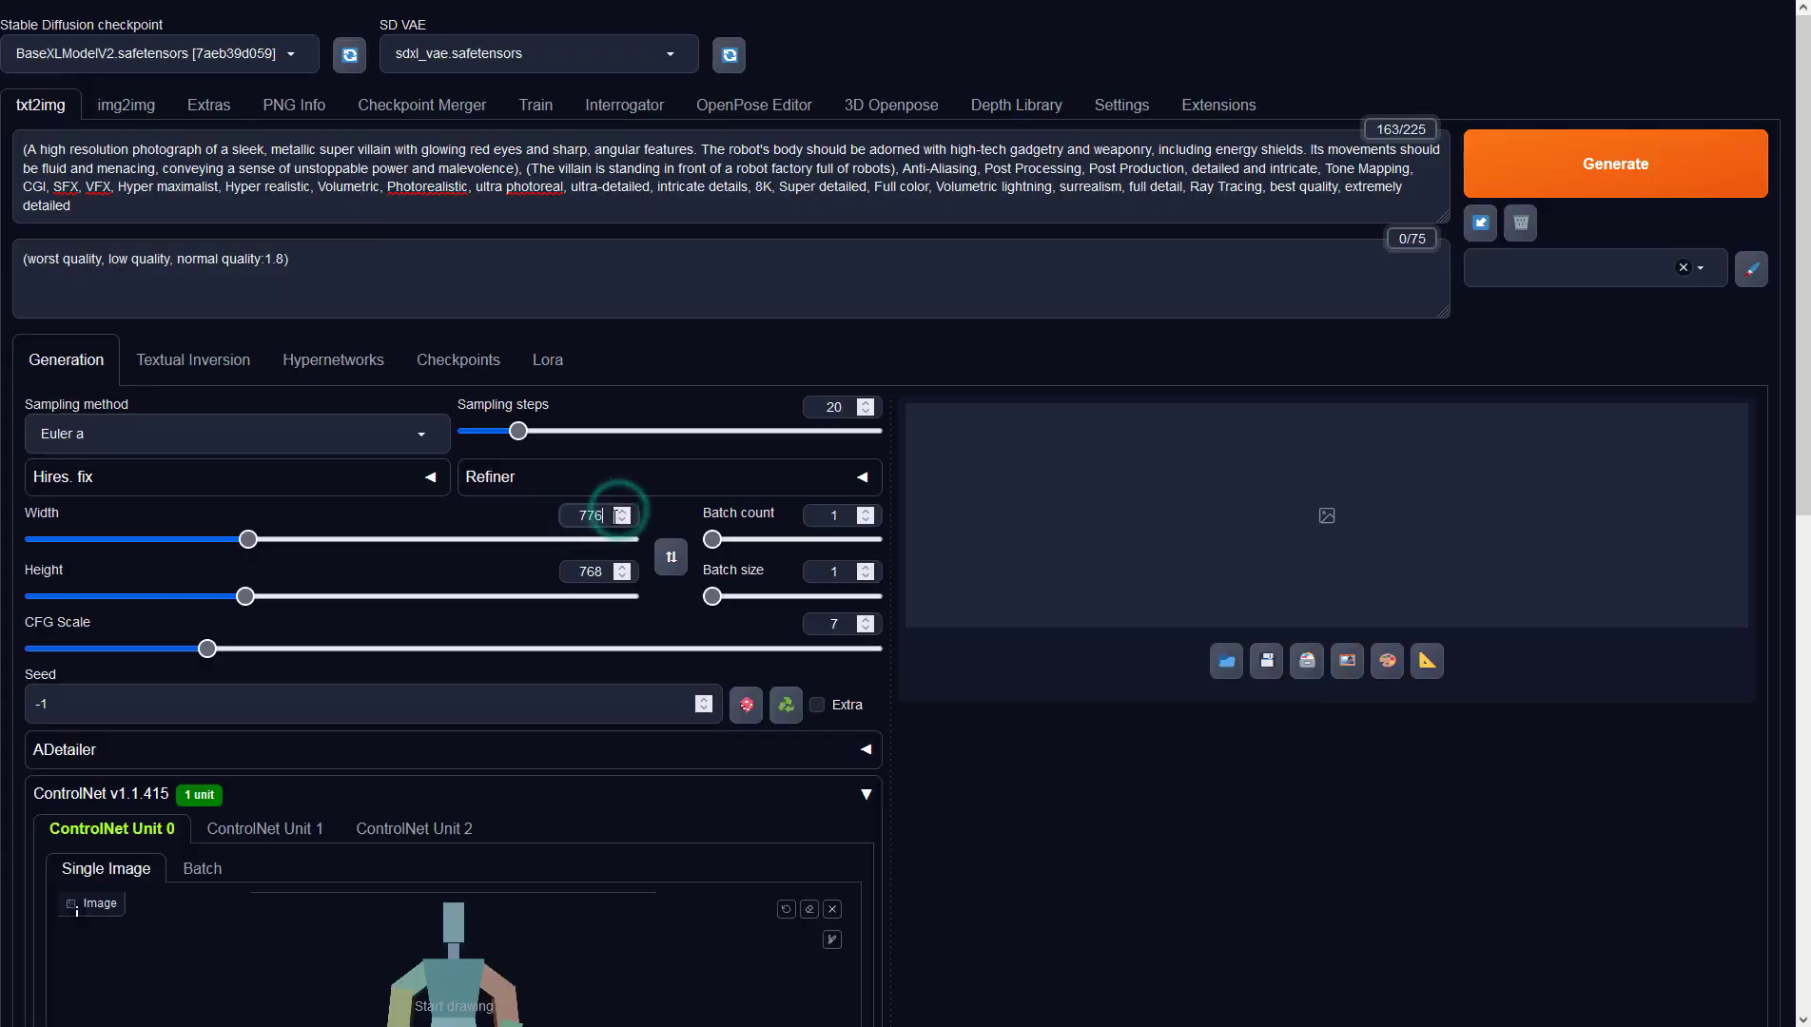
In the Stable Diffusion web UI, set the txt2img image width to 1366
{"action": "double_click", "coordinate": [599, 514]}
{"action": "type", "text": "1366"}
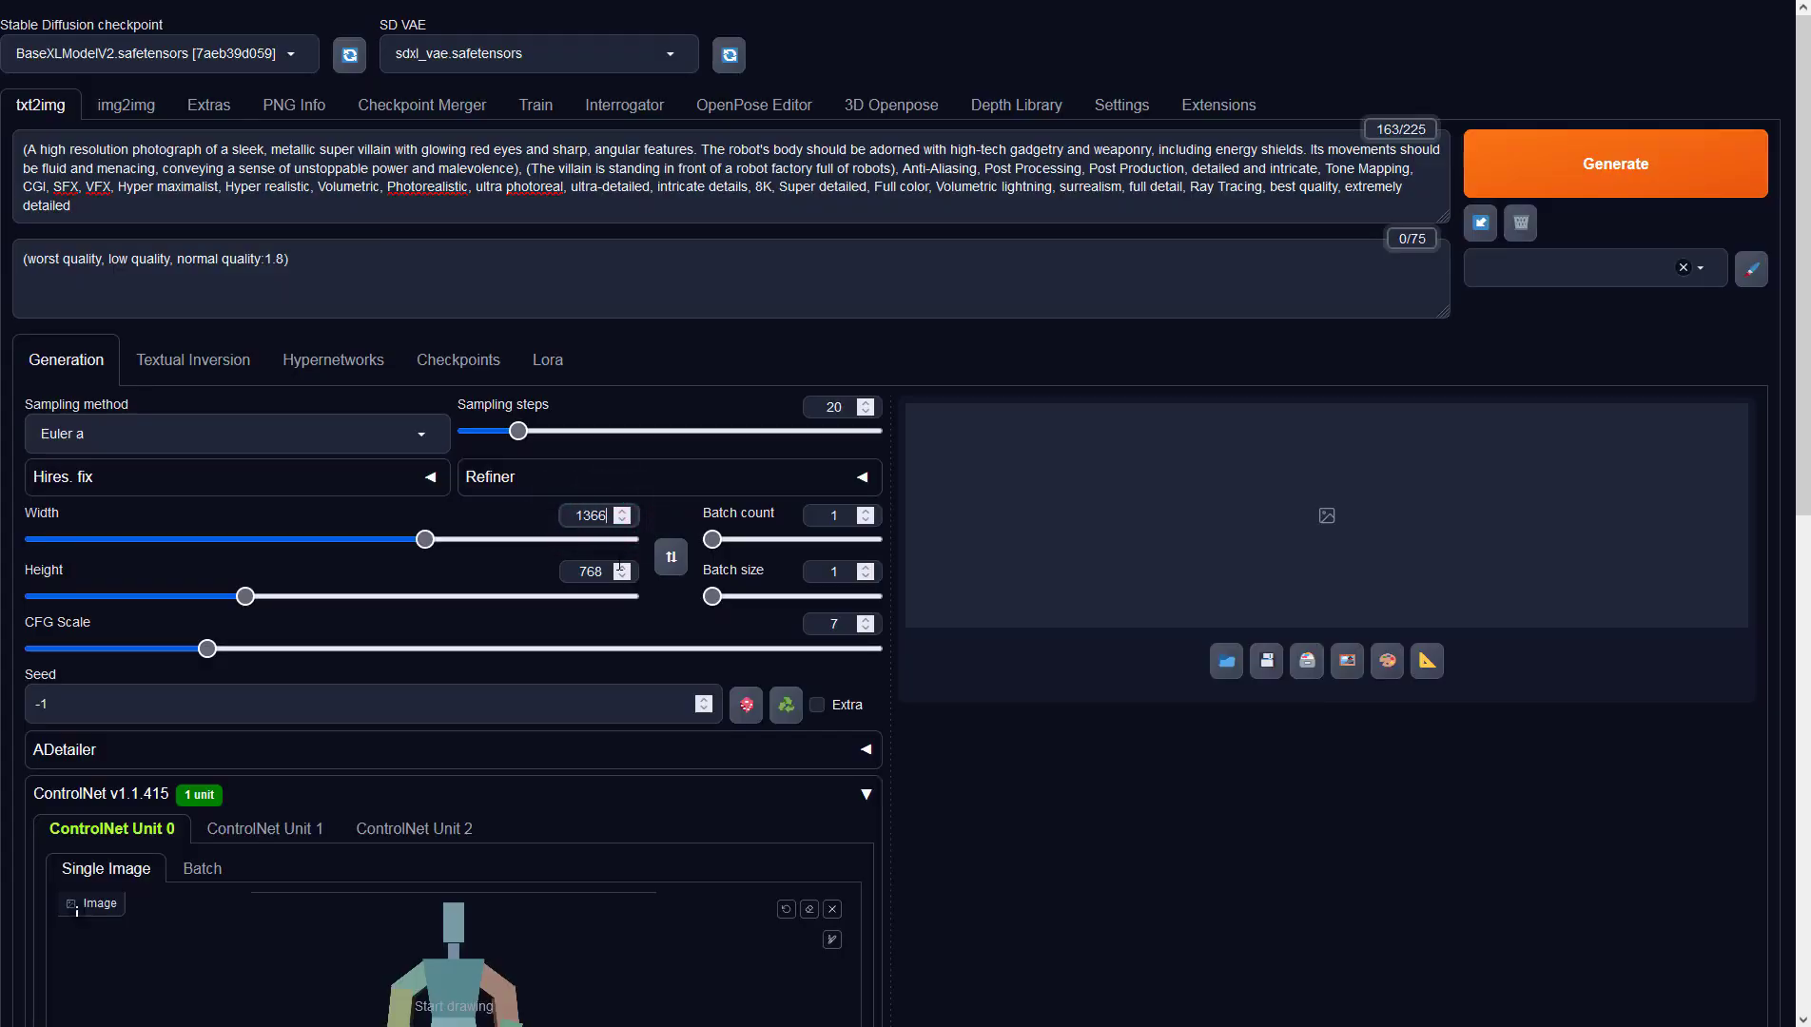
{"action": "left_click", "coordinate": [1075, 798]}
Set ControlNet Unit 0 to the Depth control type with preprocessor none and model sai_xl_depth_256lora
{"action": "scroll", "coordinate": [1073, 794], "scroll_direction": "down", "scroll_amount": 6}
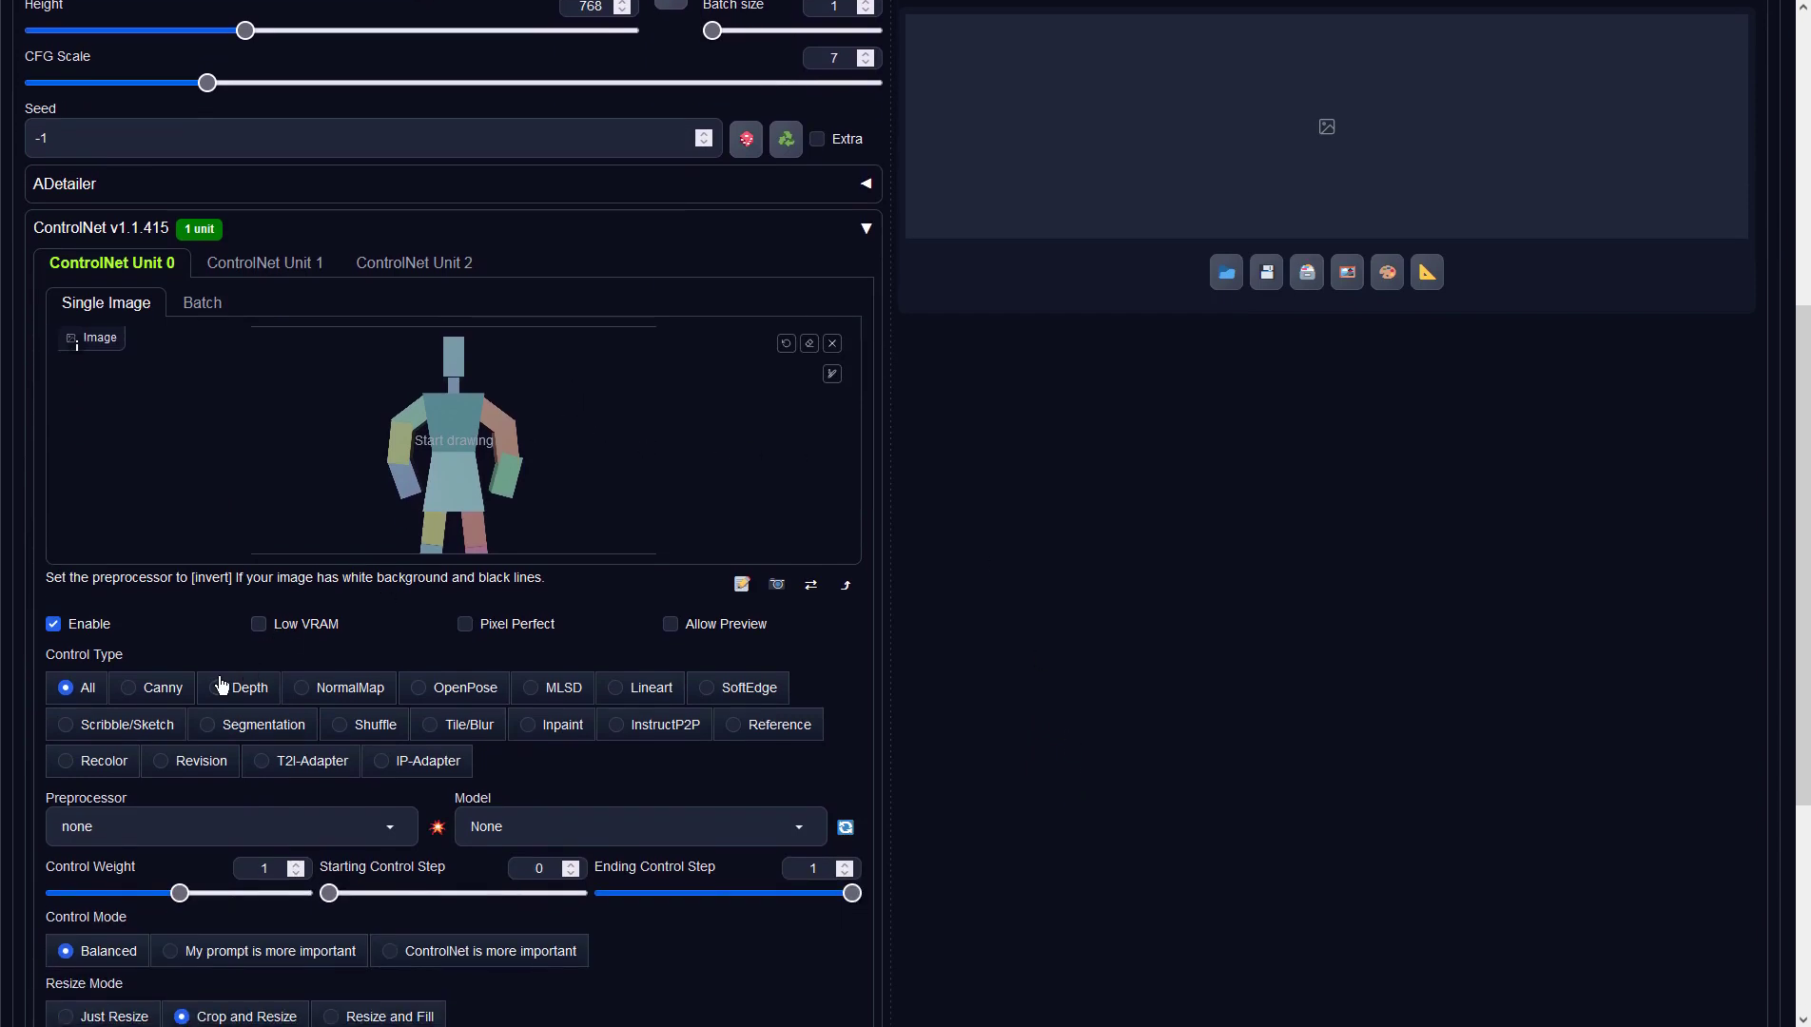
{"action": "left_click", "coordinate": [229, 690]}
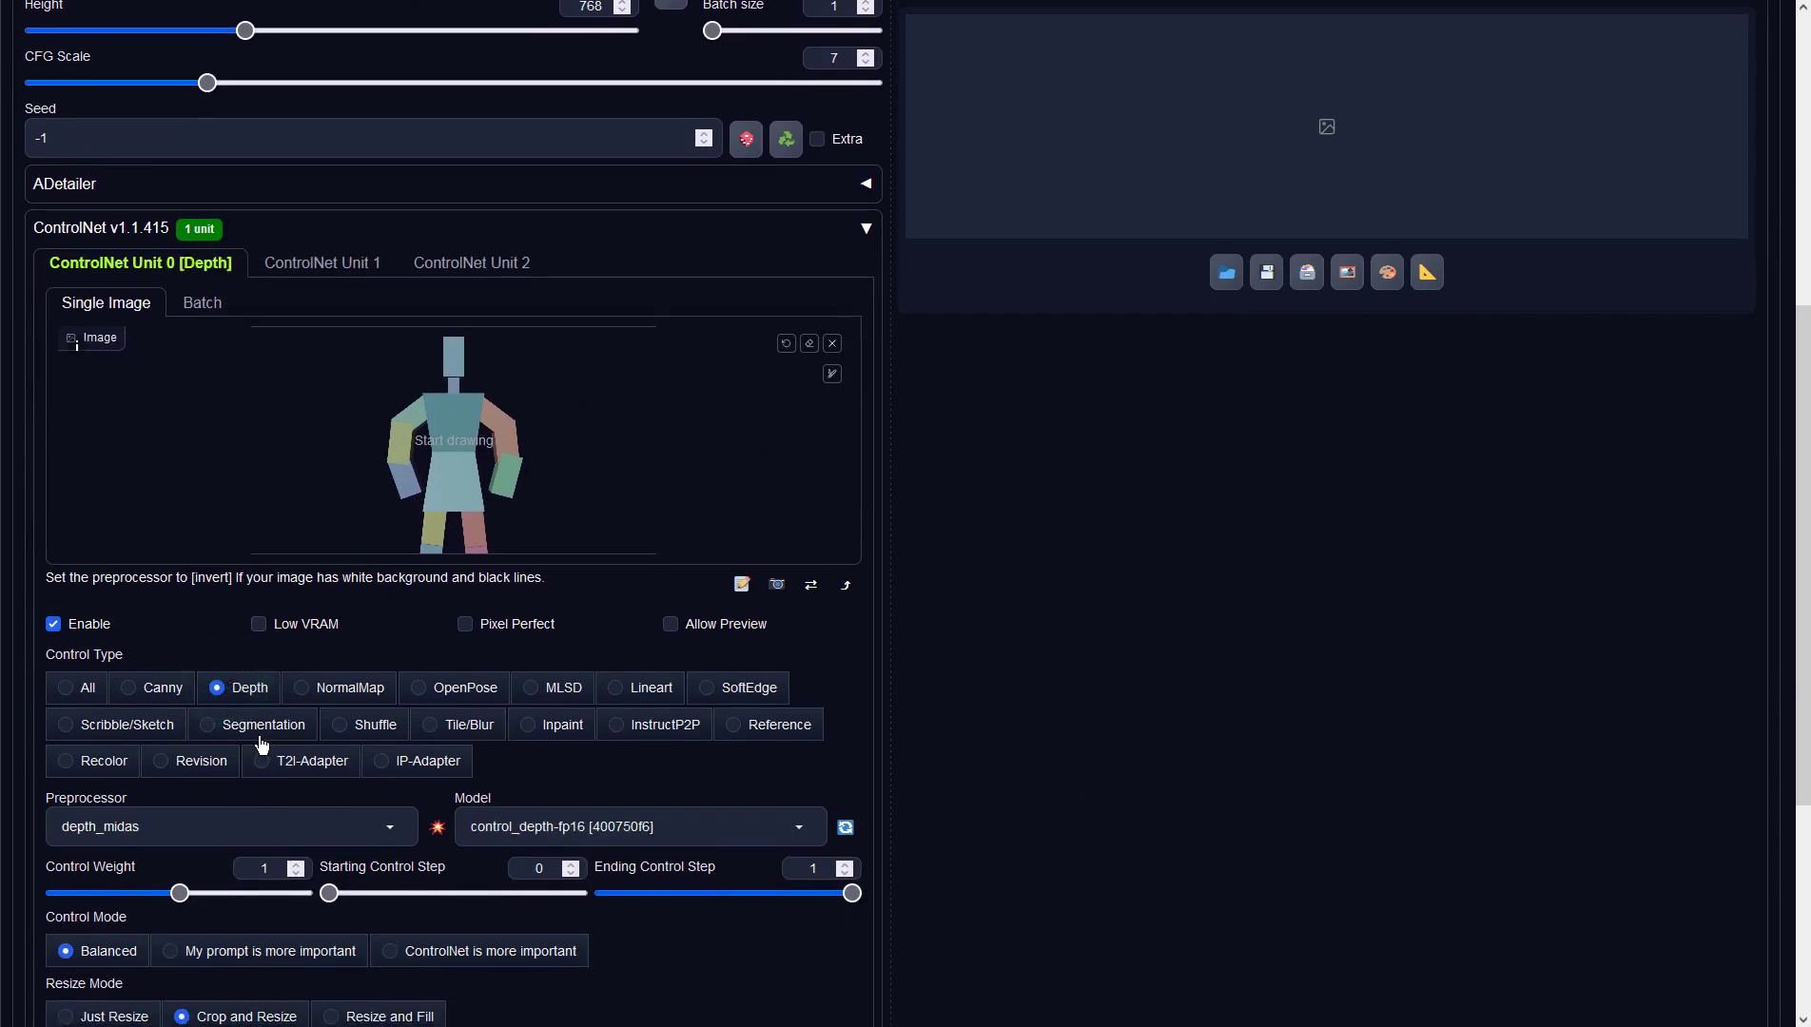
{"action": "left_click", "coordinate": [406, 828]}
{"action": "left_click", "coordinate": [95, 715]}
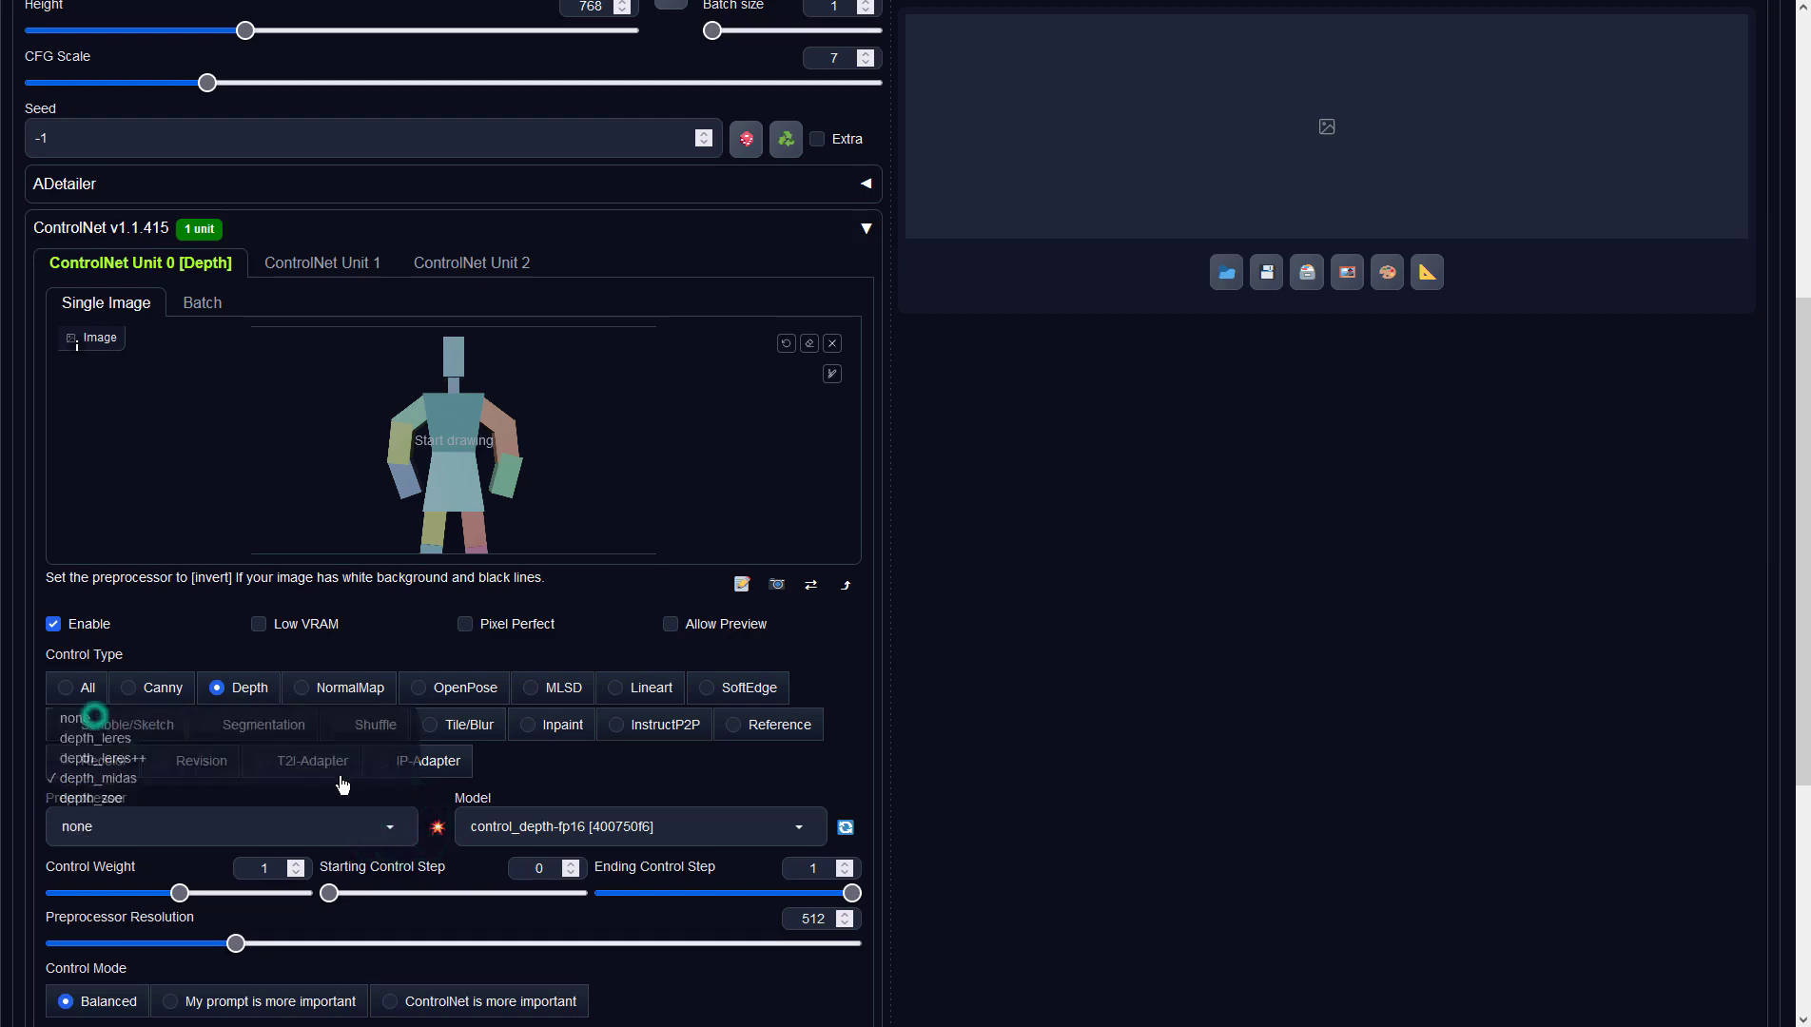
{"action": "left_click", "coordinate": [685, 824]}
{"action": "left_click", "coordinate": [613, 756]}
{"action": "left_click", "coordinate": [900, 764]}
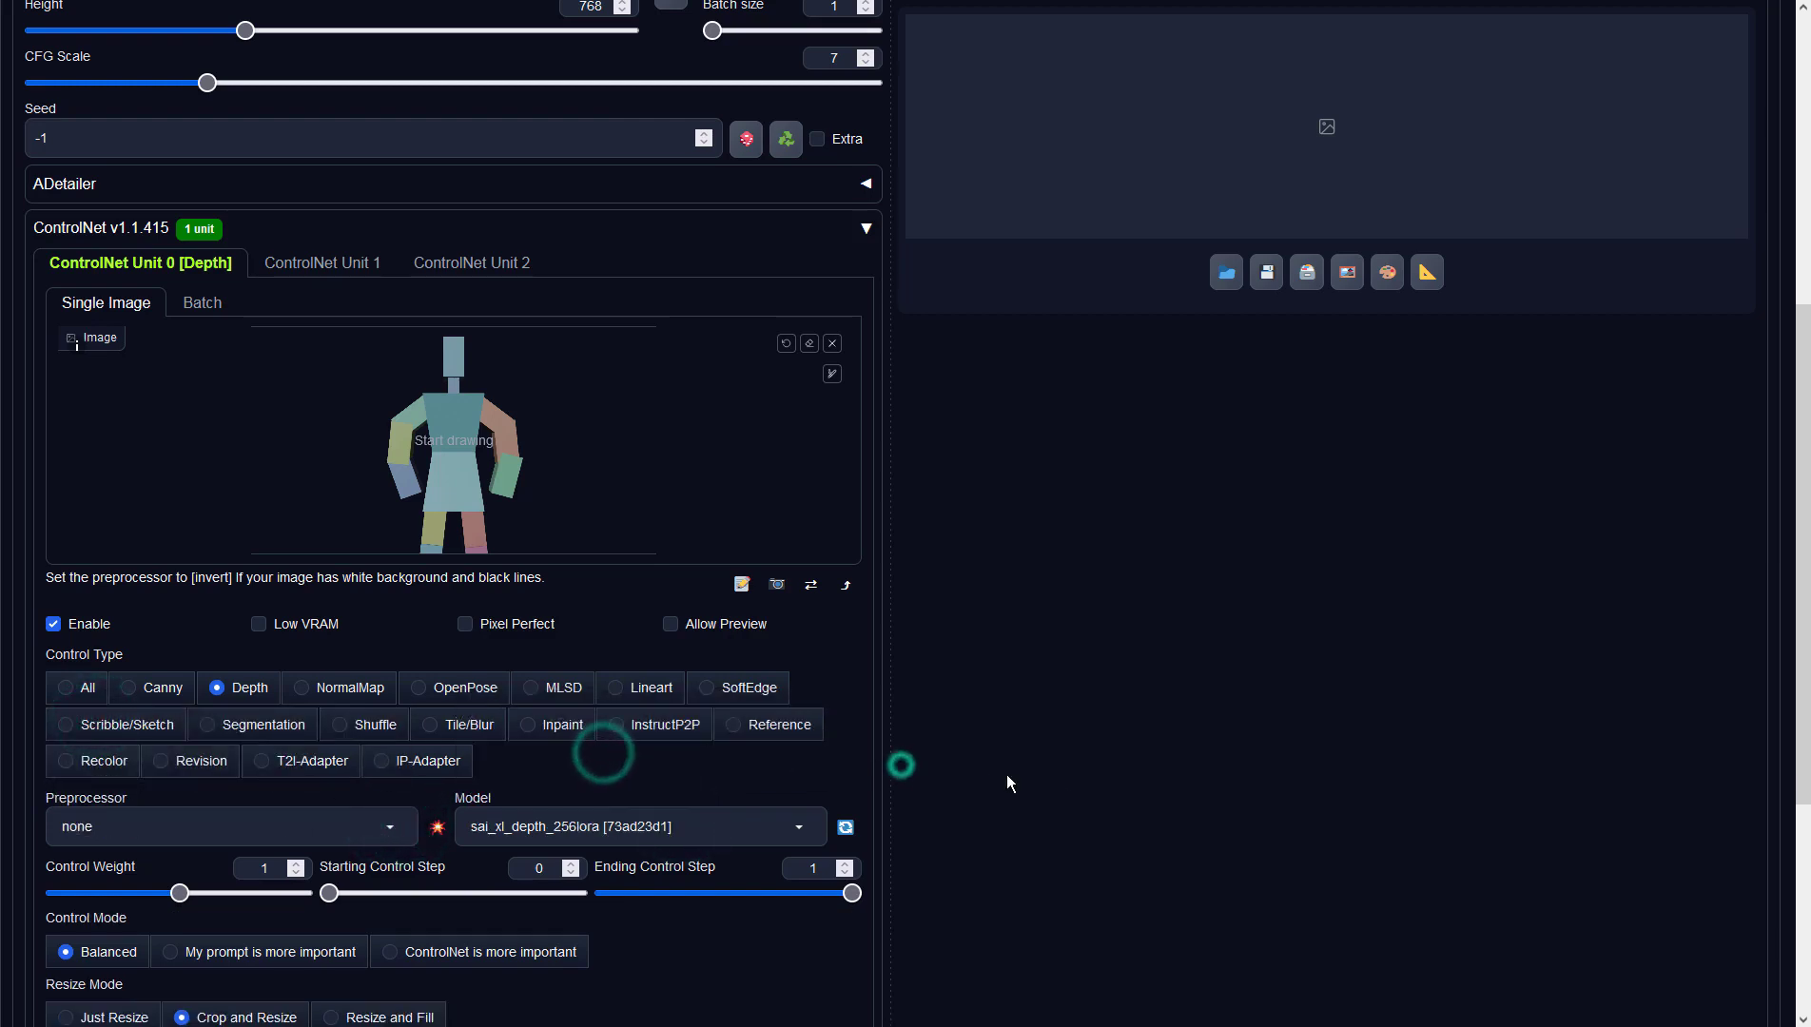
Generate the txt2img robot villain image, inspect it at full size, and close the enlarged view
{"action": "scroll", "coordinate": [1064, 786], "scroll_direction": "up", "scroll_amount": 6}
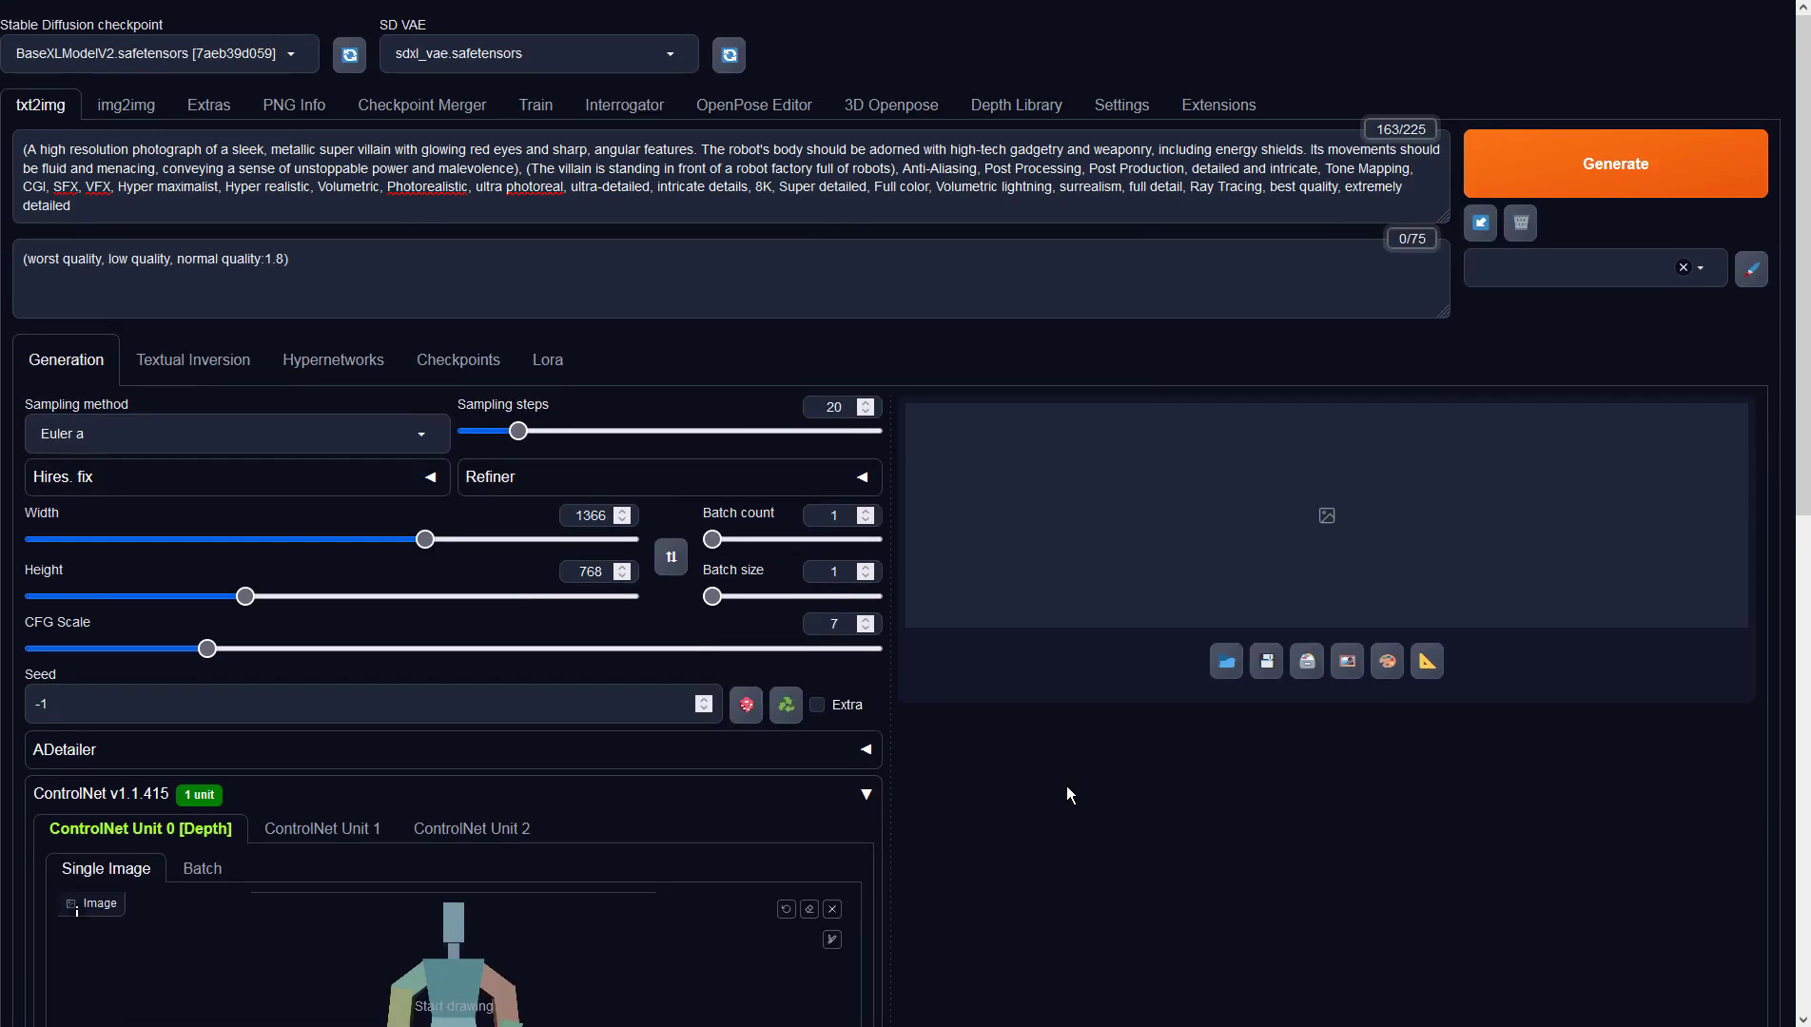
{"action": "left_click", "coordinate": [1666, 164]}
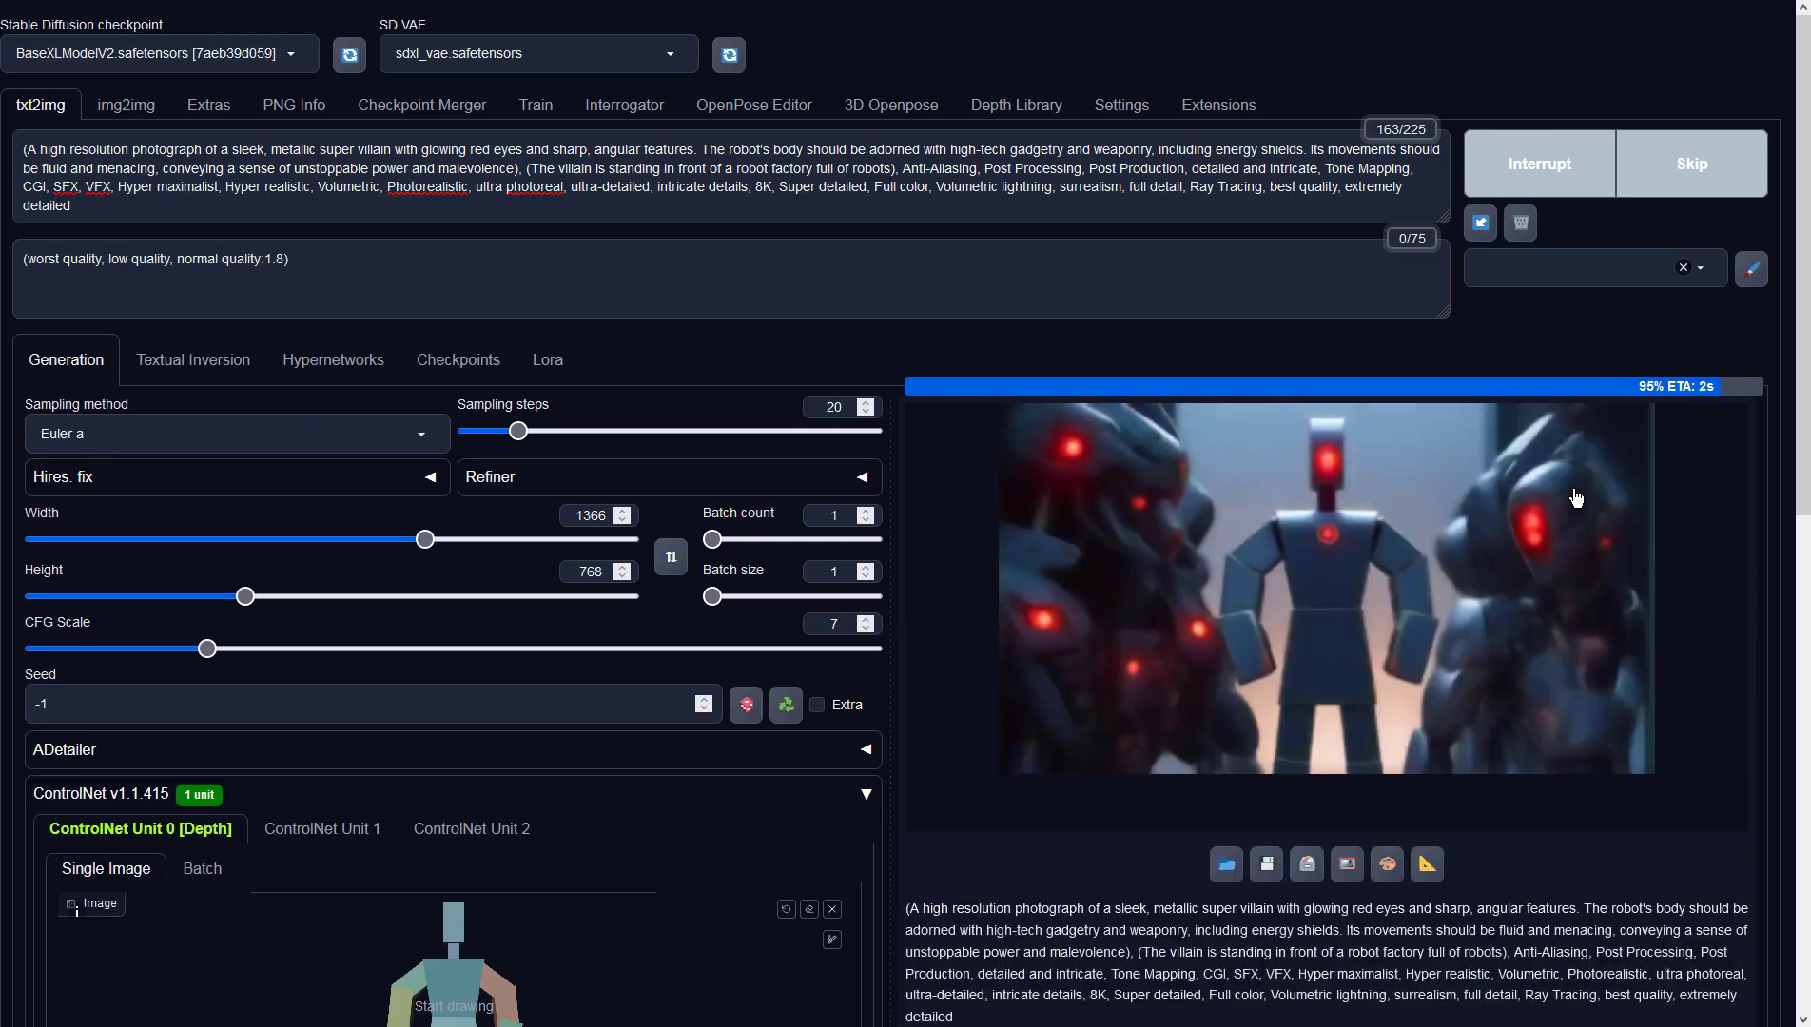
{"action": "left_click", "coordinate": [1420, 505]}
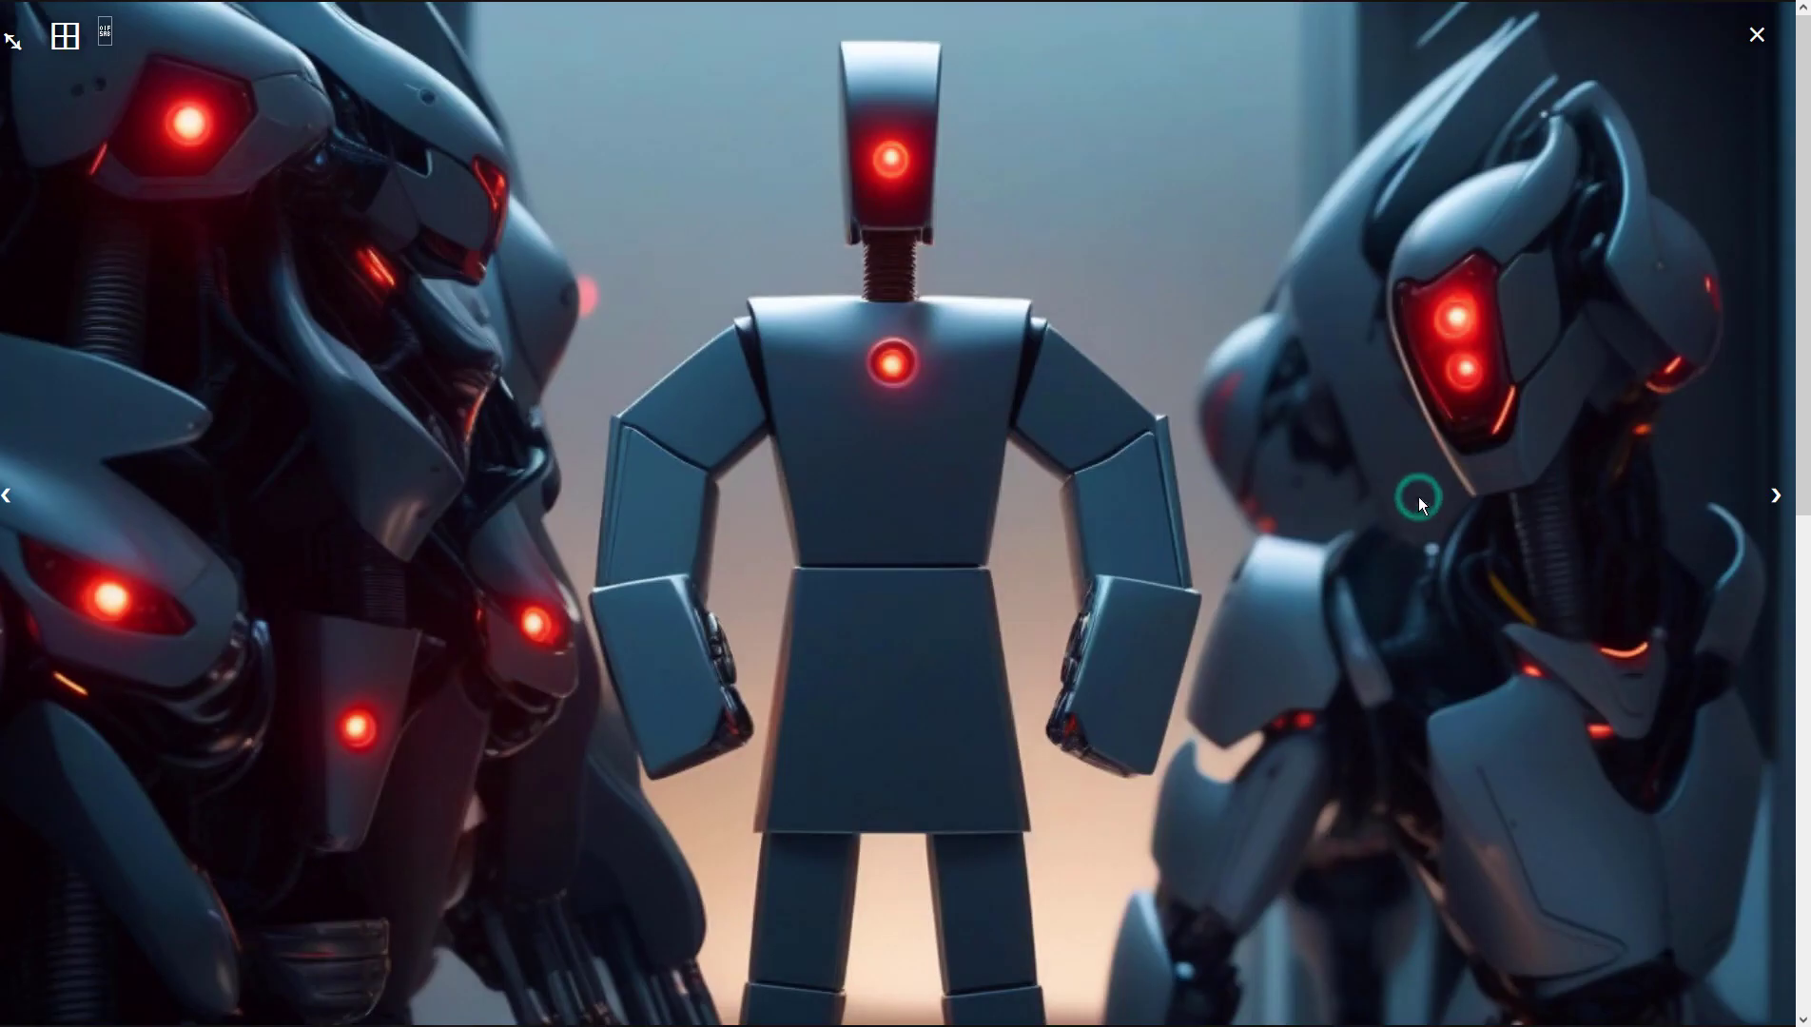
{"action": "left_click", "coordinate": [1527, 555]}
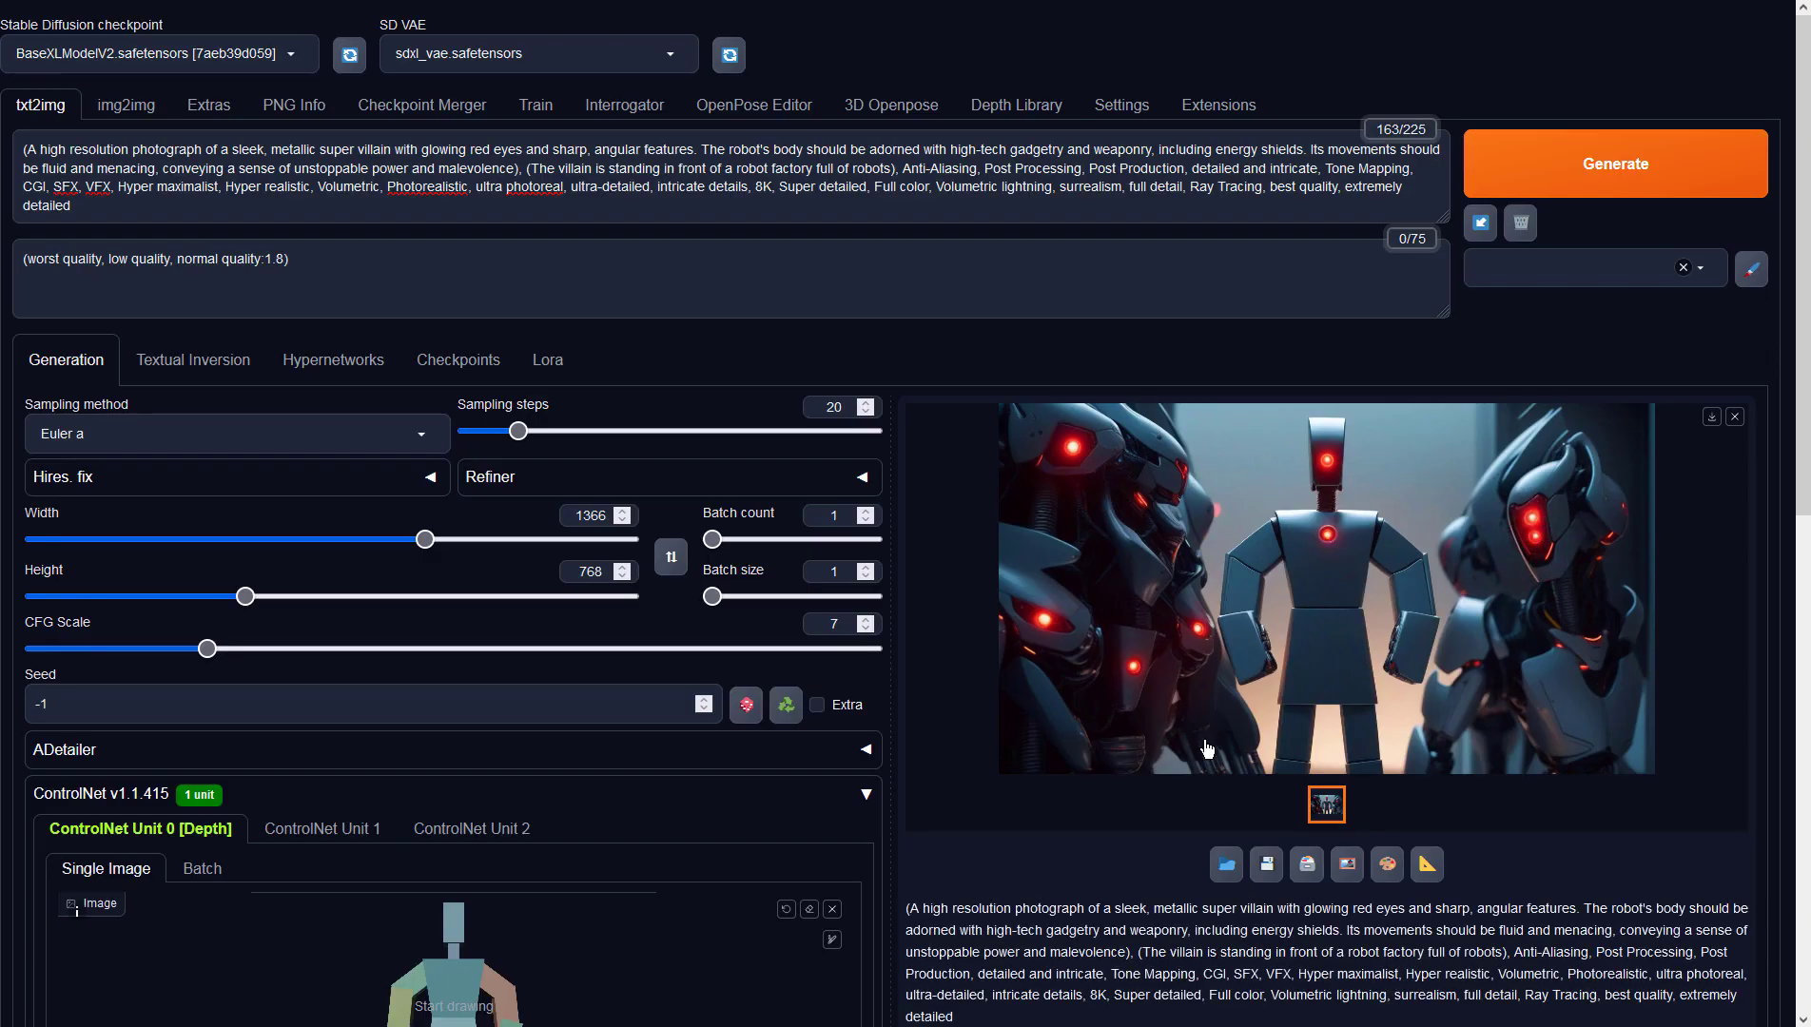
Send the generated image and its prompts to img2img and set the denoising strength to 0.9
{"action": "left_click", "coordinate": [1349, 865]}
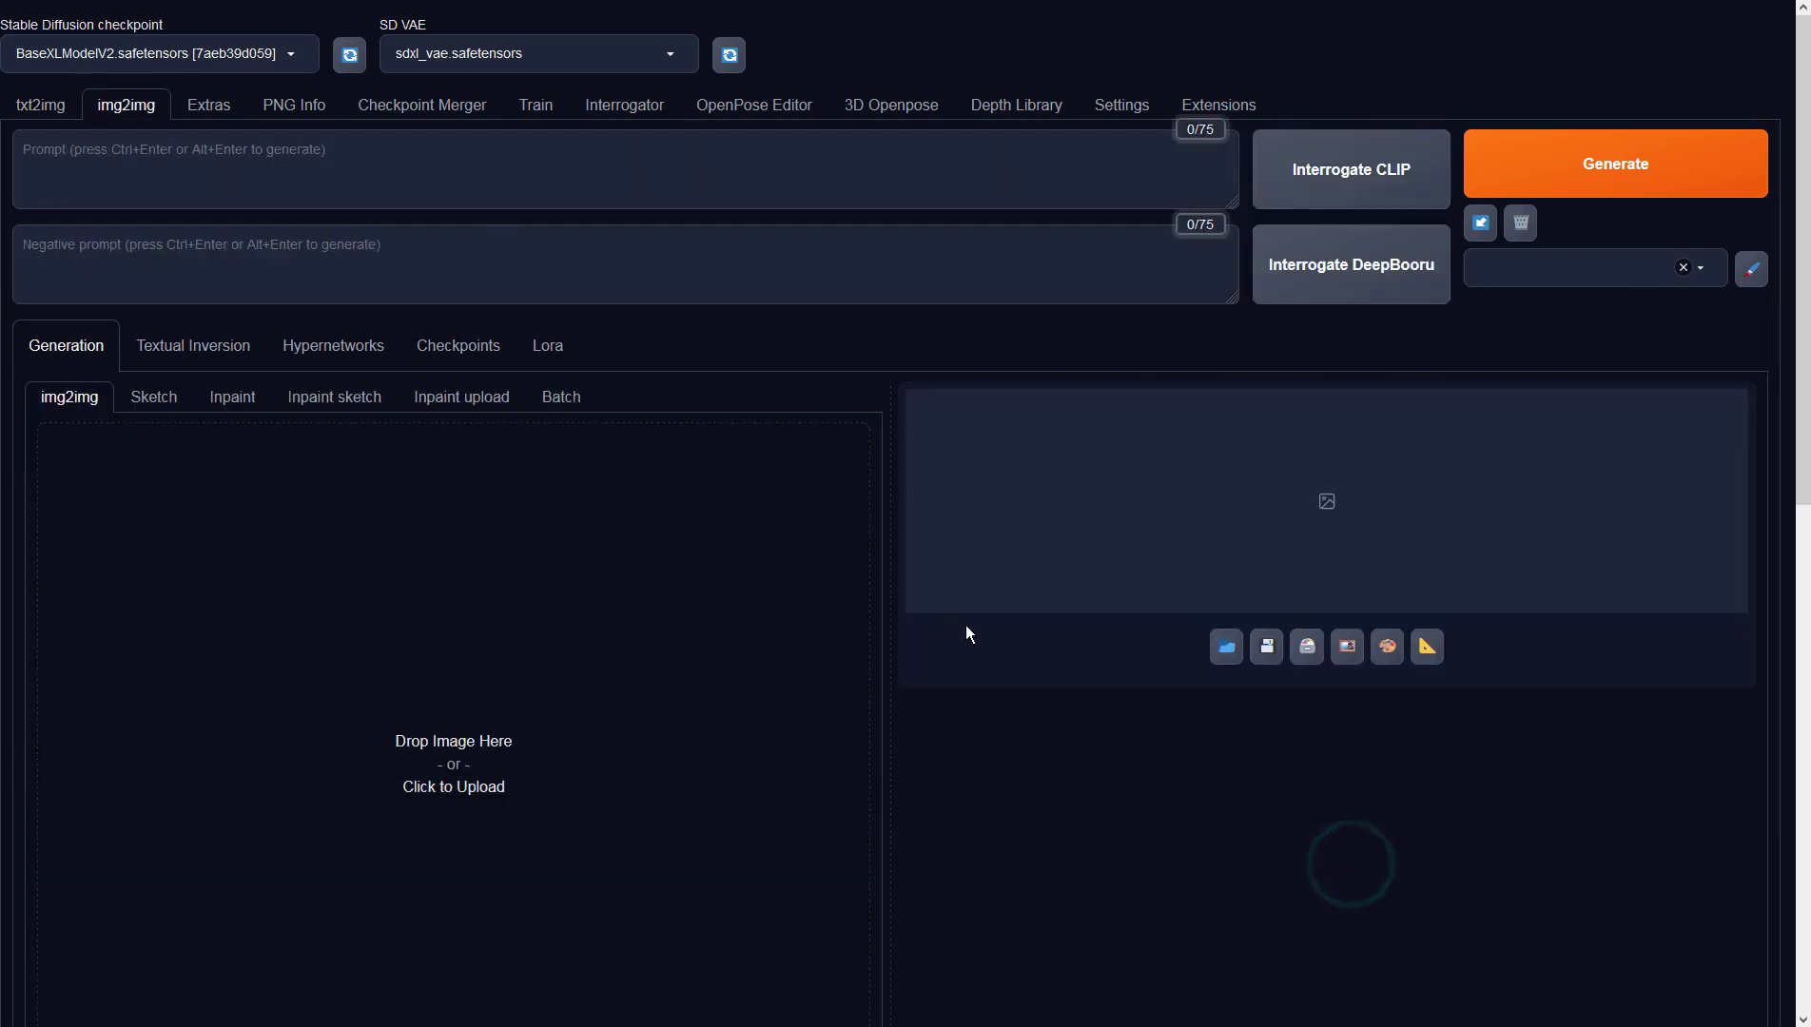
{"action": "scroll", "coordinate": [929, 622], "scroll_direction": "down", "scroll_amount": 4}
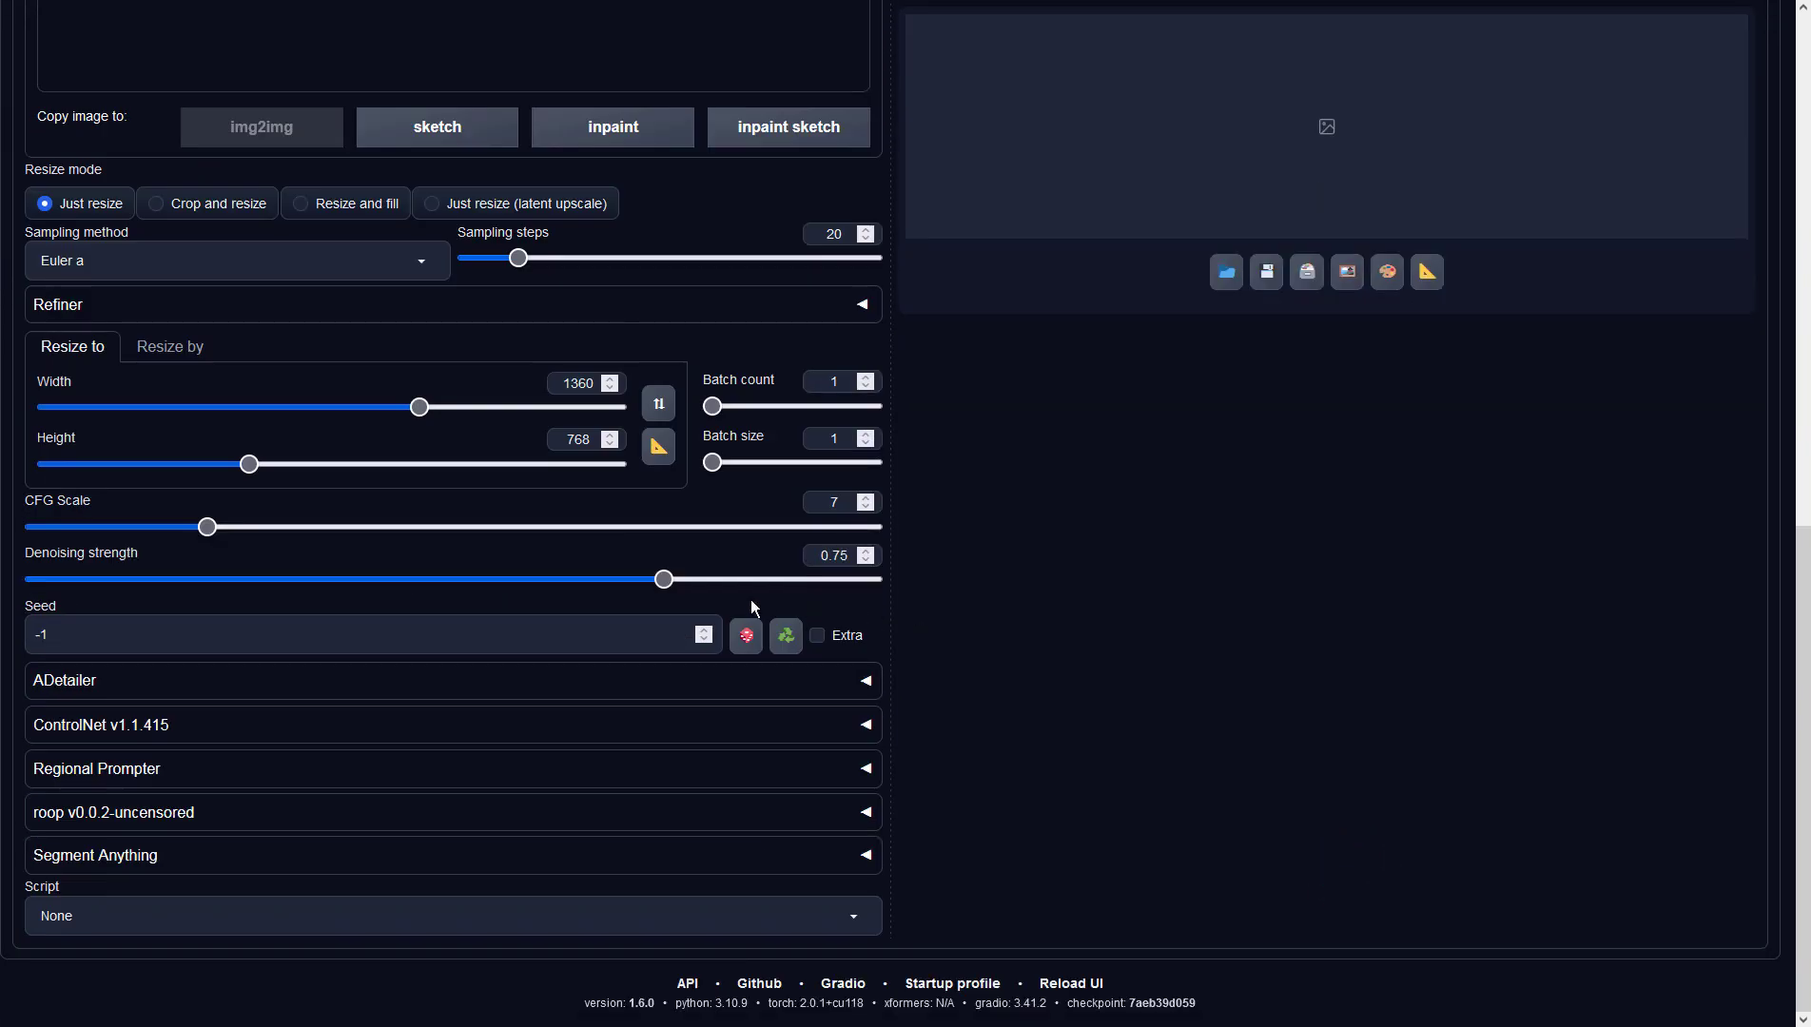
{"action": "left_click_drag", "start_coordinate": [660, 578], "coordinate": [790, 584]}
{"action": "scroll", "coordinate": [1122, 589], "scroll_direction": "up", "scroll_amount": 10}
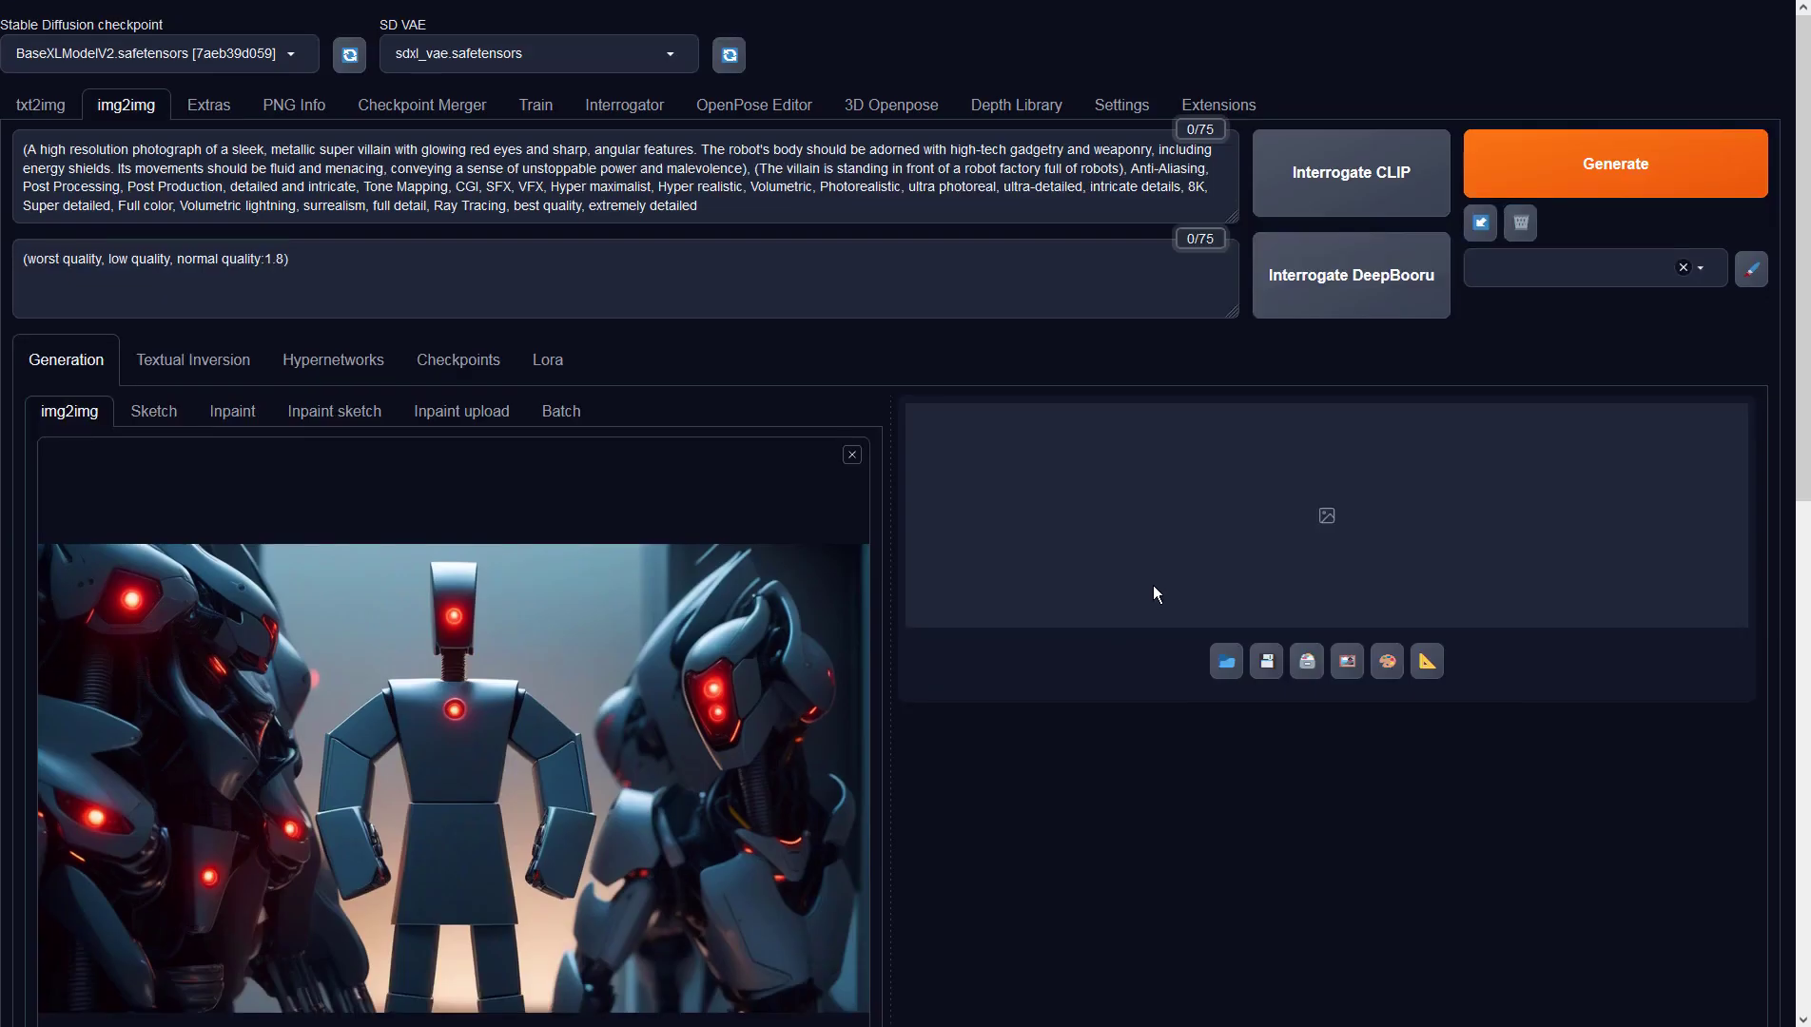
Generate the img2img version with the current settings, then inspect the result at full size and close it
{"action": "left_click", "coordinate": [1560, 140]}
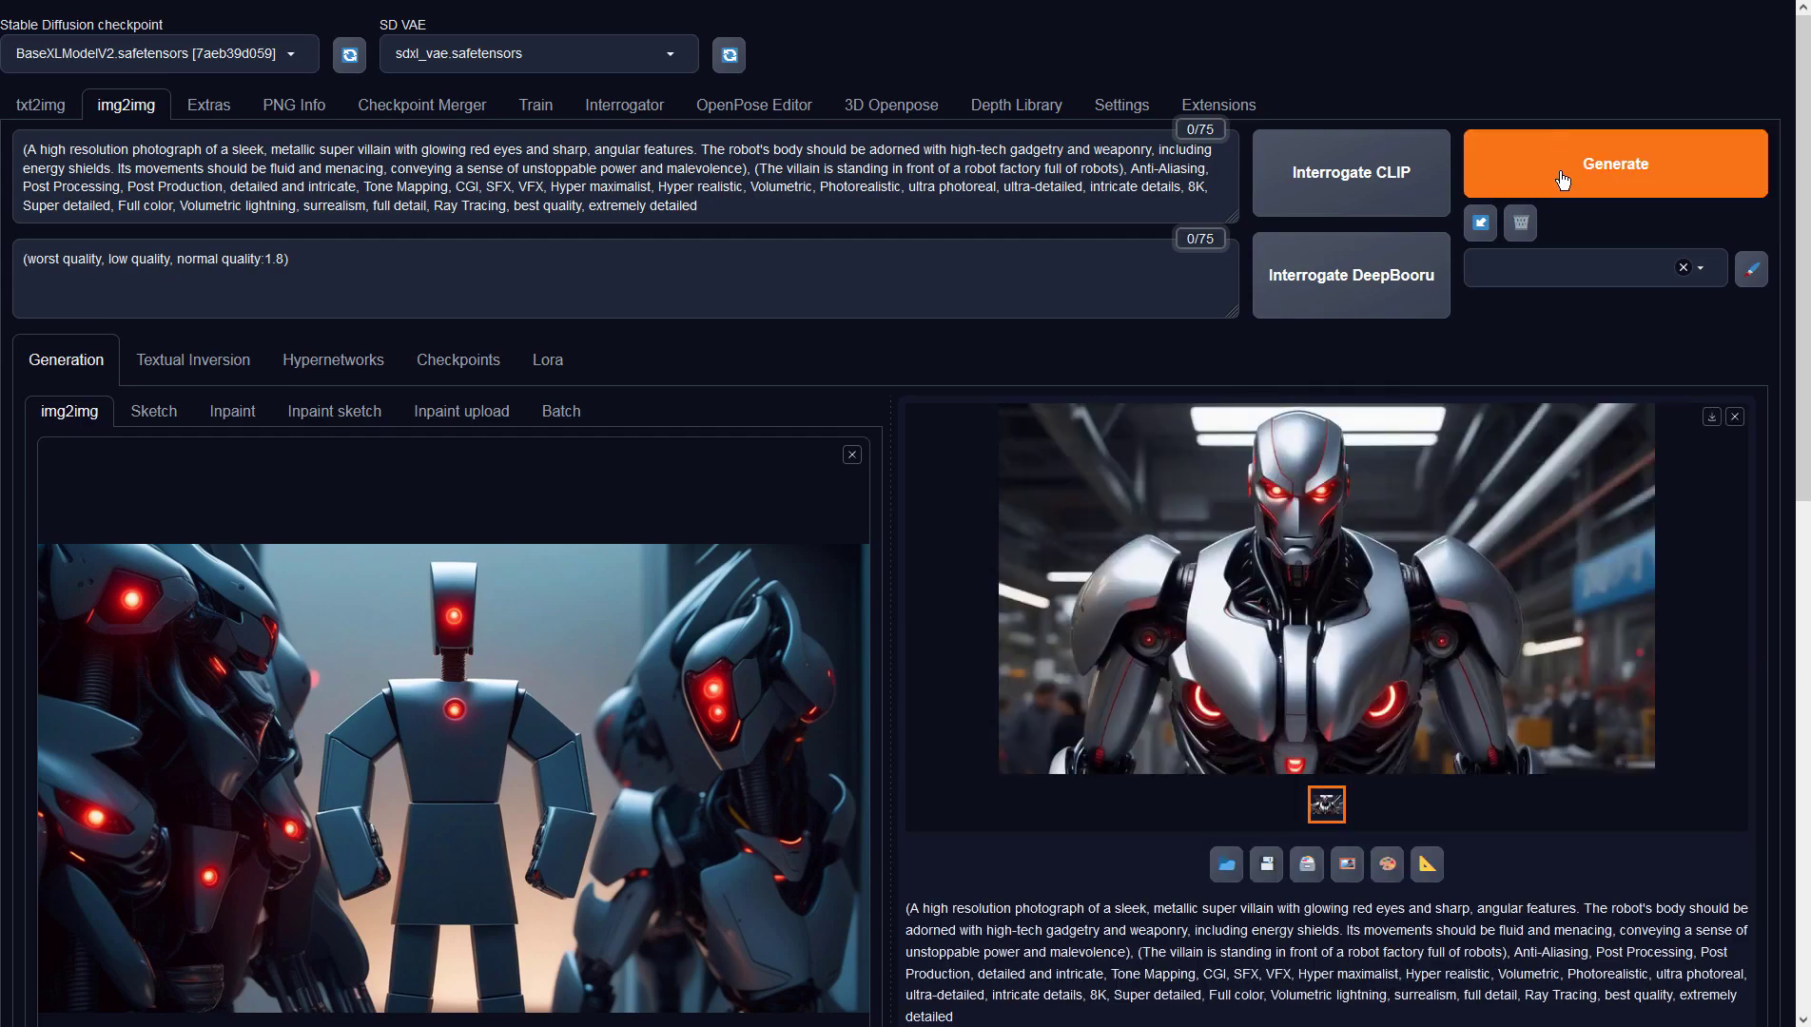
{"action": "left_click", "coordinate": [1331, 561]}
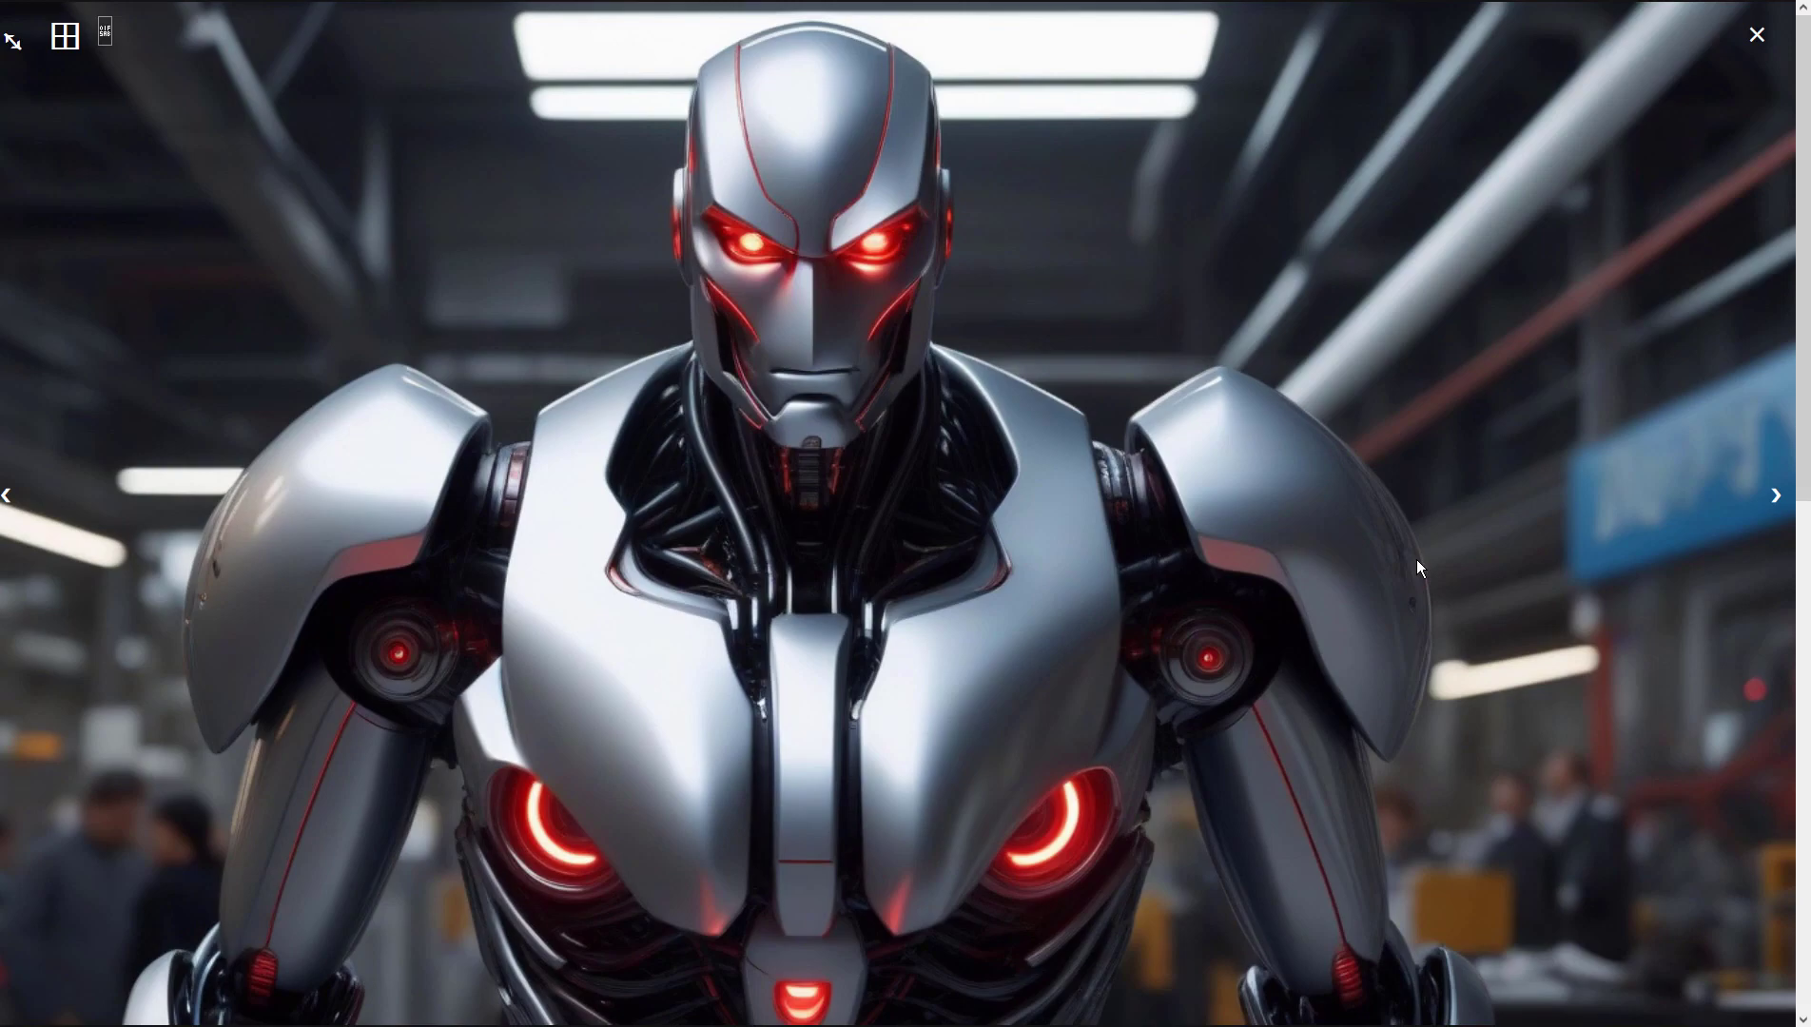
{"action": "left_click", "coordinate": [1416, 567]}
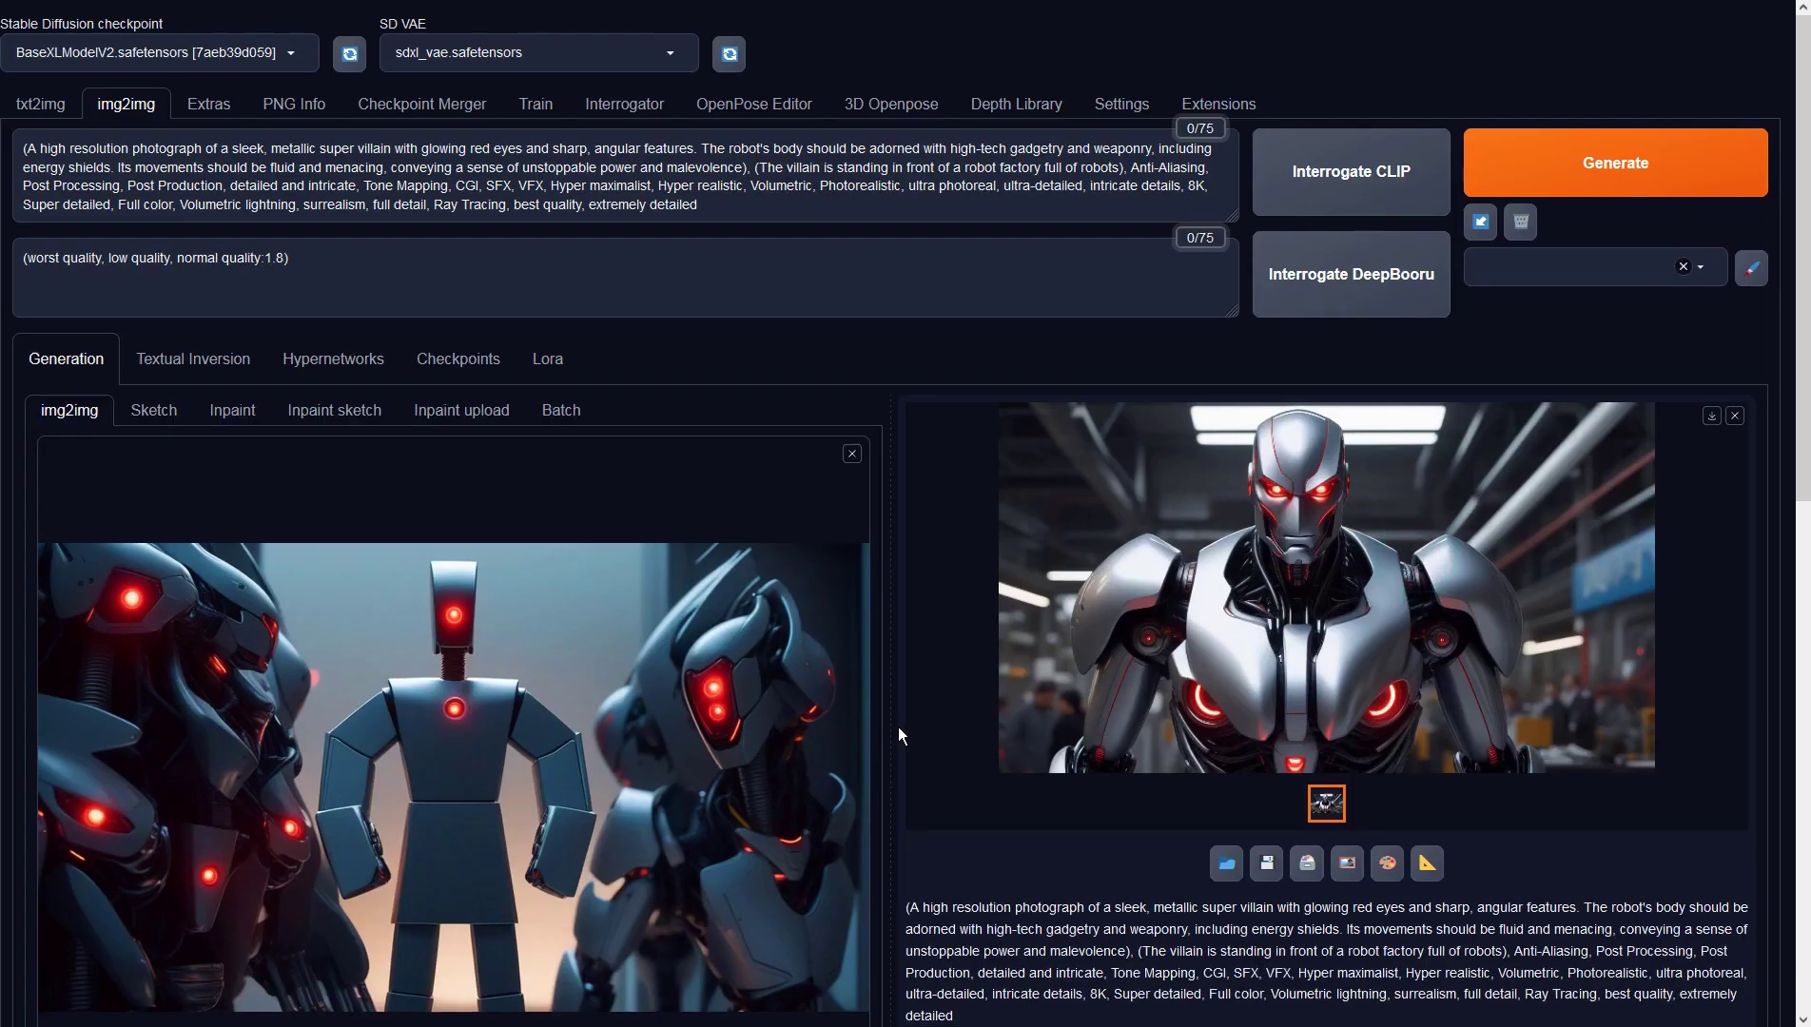
Change the img2img sampling method to DPM++ 3M SDE Karras
{"action": "scroll", "coordinate": [507, 513], "scroll_direction": "down", "scroll_amount": 3}
{"action": "scroll", "coordinate": [700, 669], "scroll_direction": "down", "scroll_amount": 3}
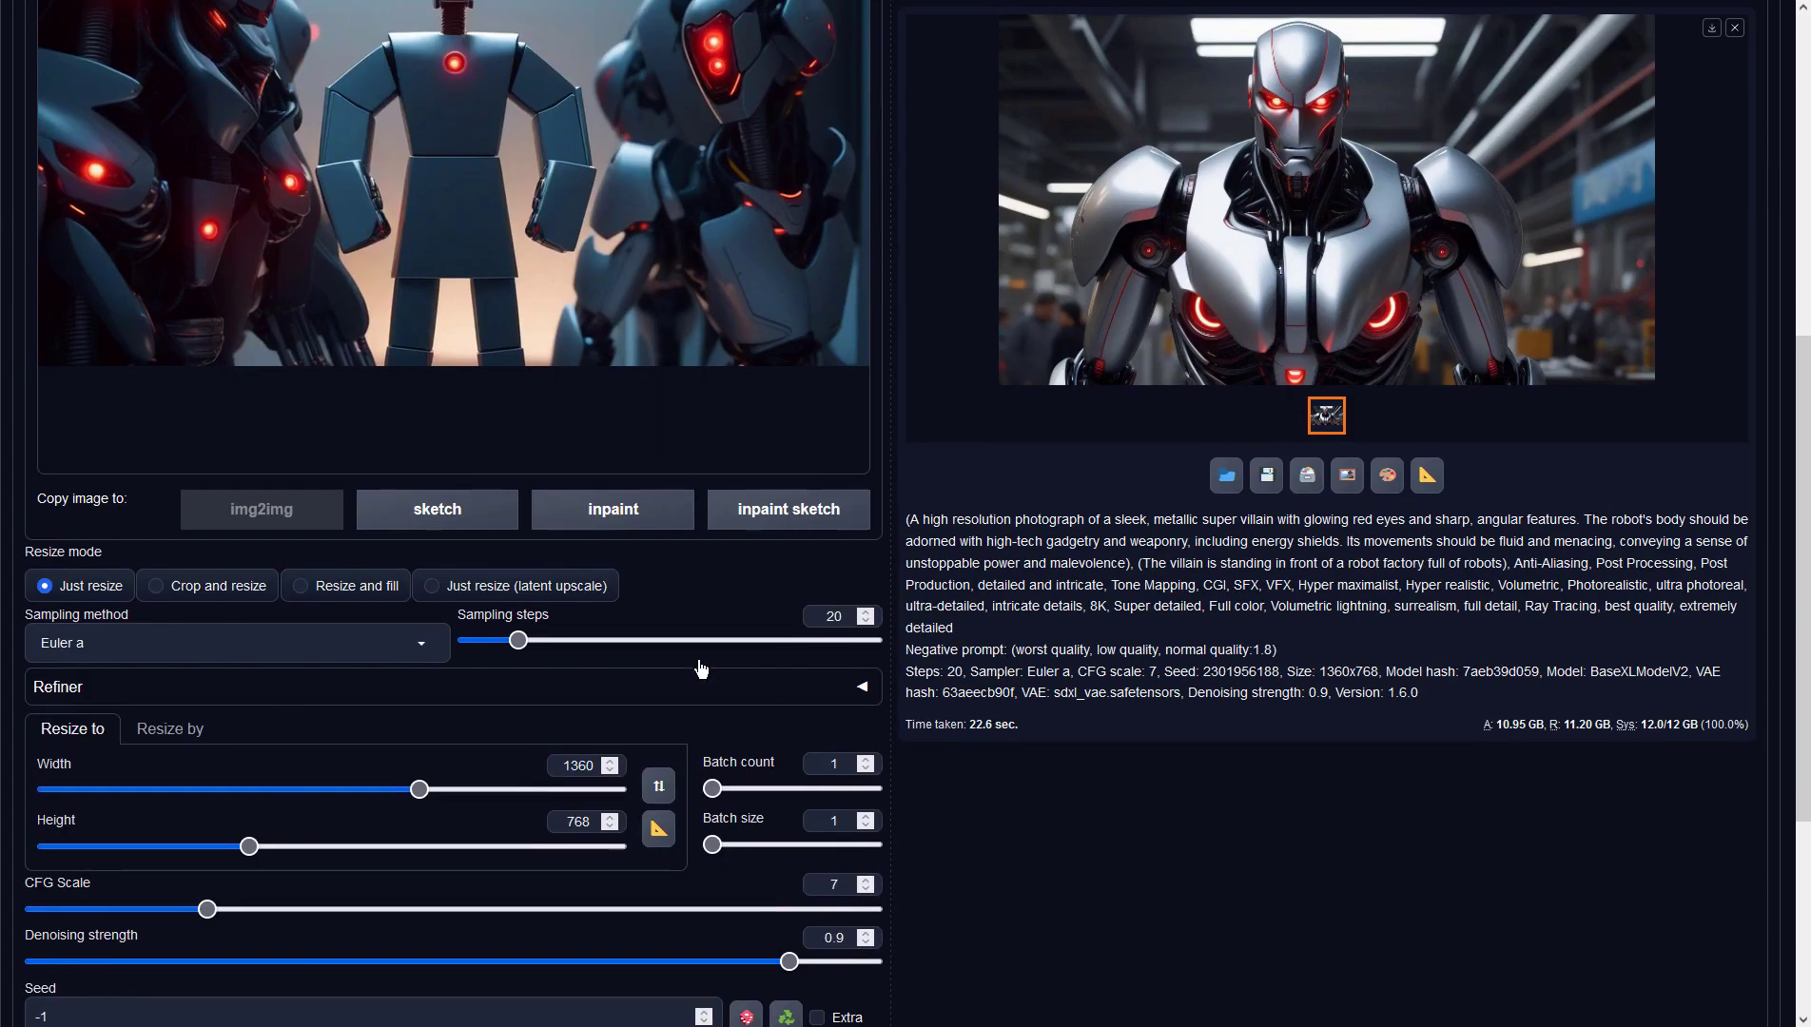
{"action": "left_click", "coordinate": [427, 638]}
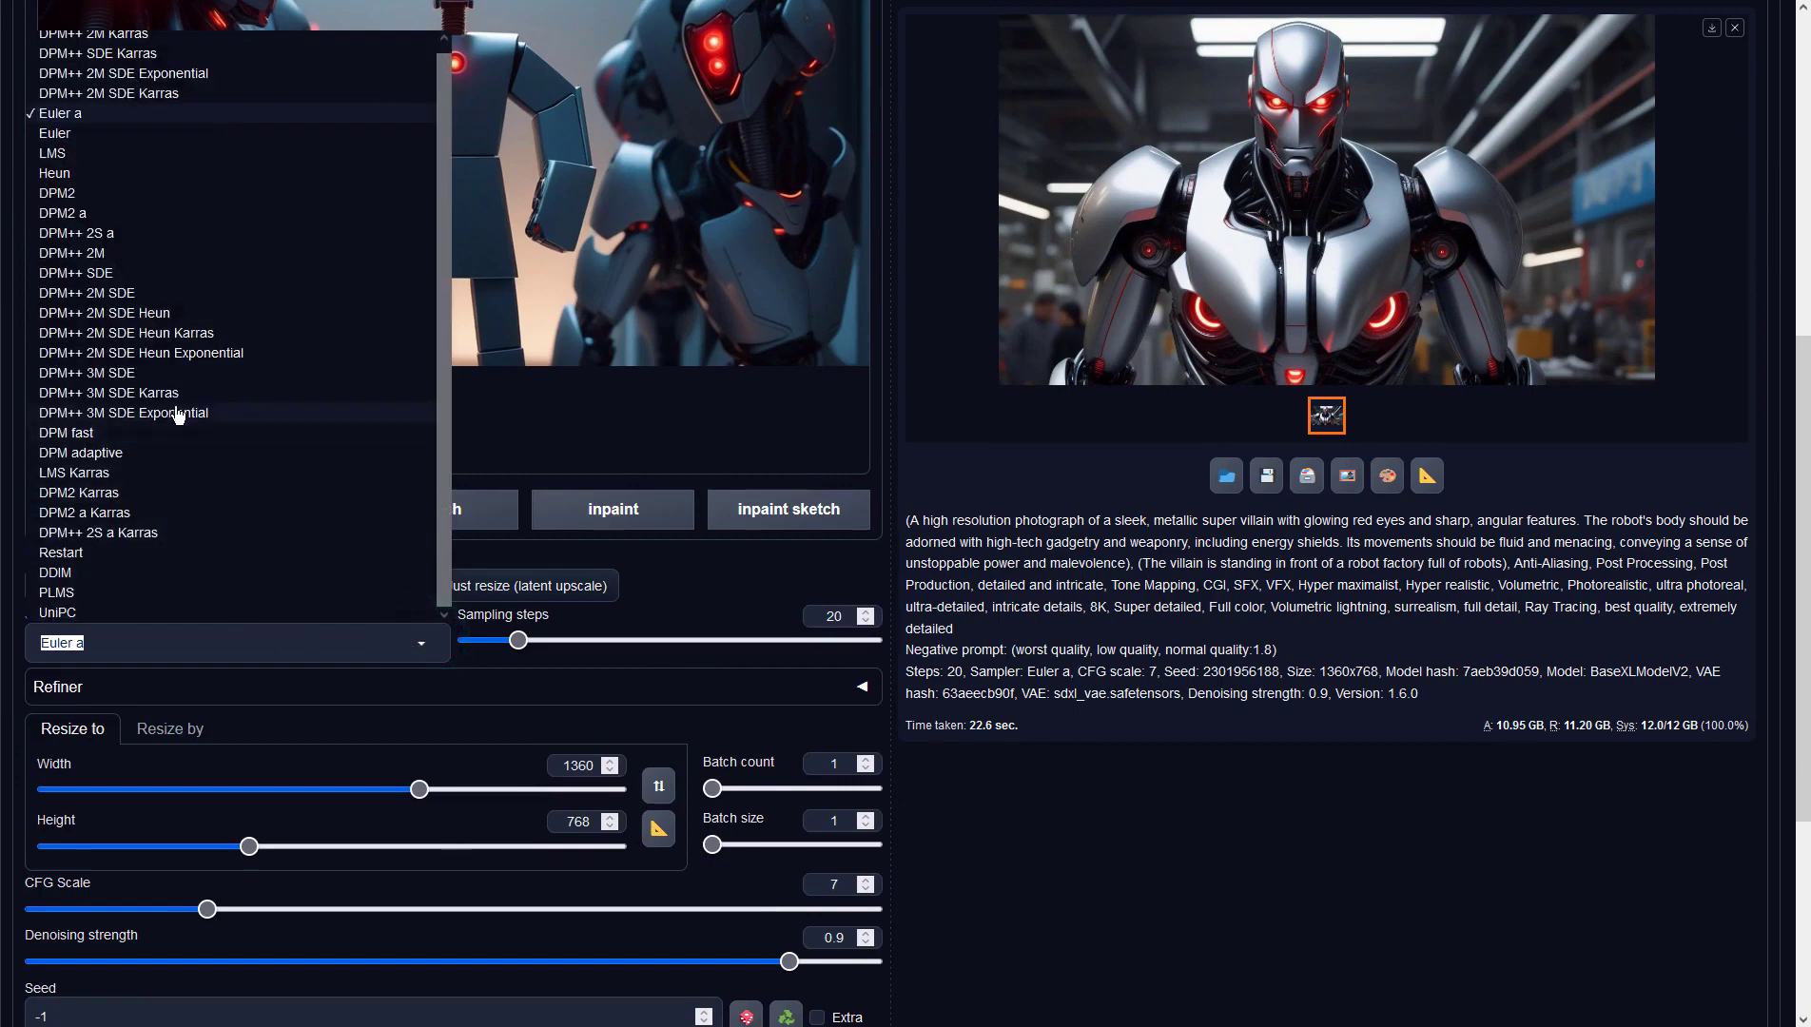
{"action": "left_click", "coordinate": [182, 374]}
{"action": "left_click", "coordinate": [420, 646]}
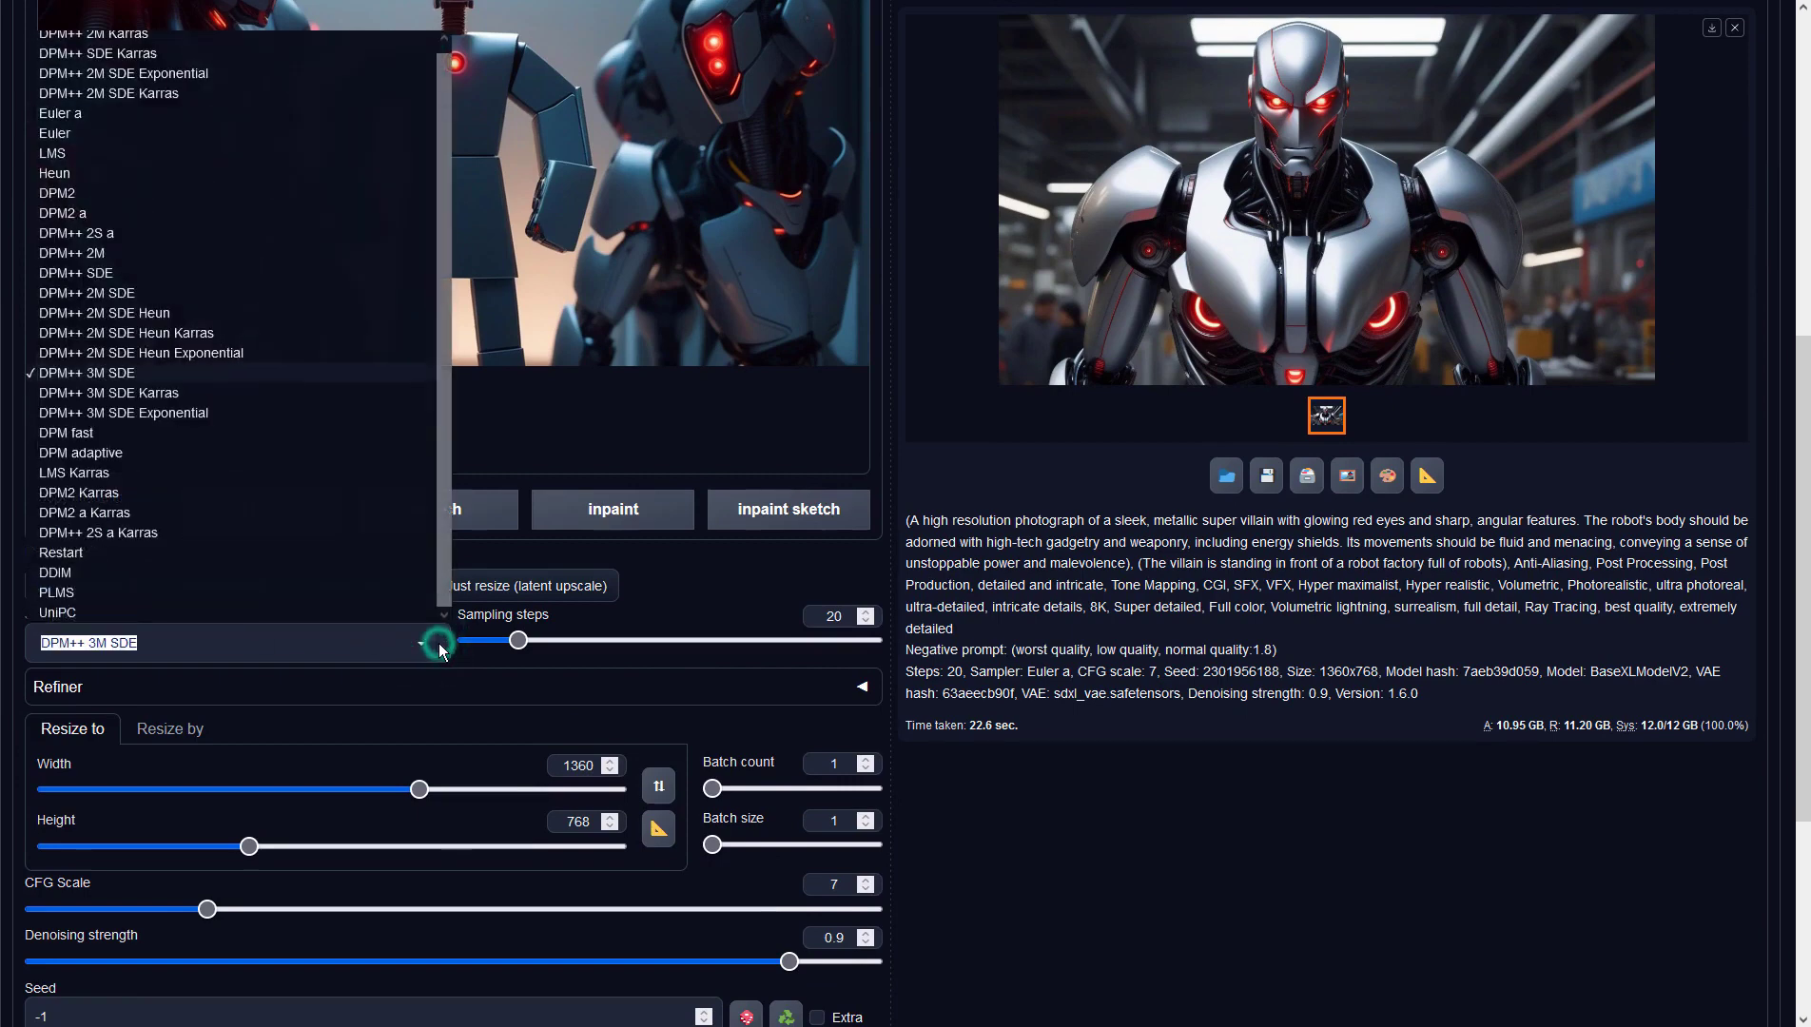
{"action": "left_click", "coordinate": [126, 385]}
Lower the img2img denoising strength to 0.8
{"action": "scroll", "coordinate": [1248, 832], "scroll_direction": "down", "scroll_amount": 5}
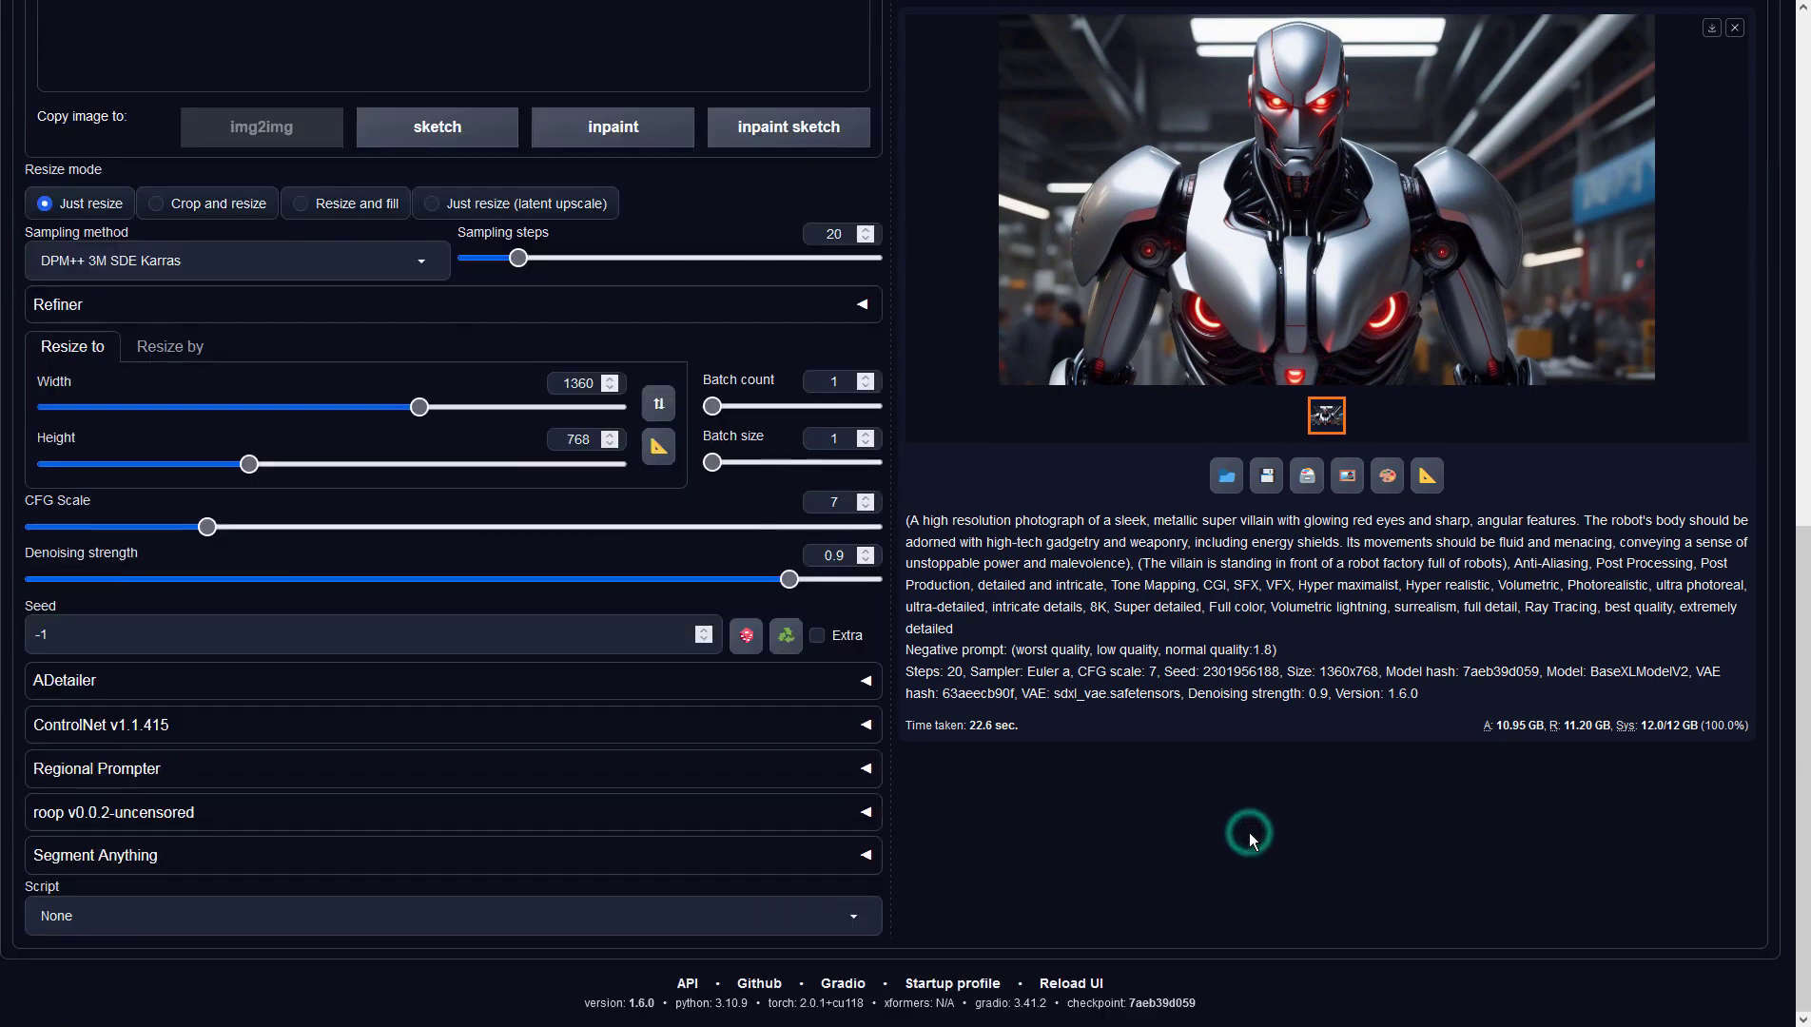
{"action": "scroll", "coordinate": [1249, 832], "scroll_direction": "up", "scroll_amount": 10}
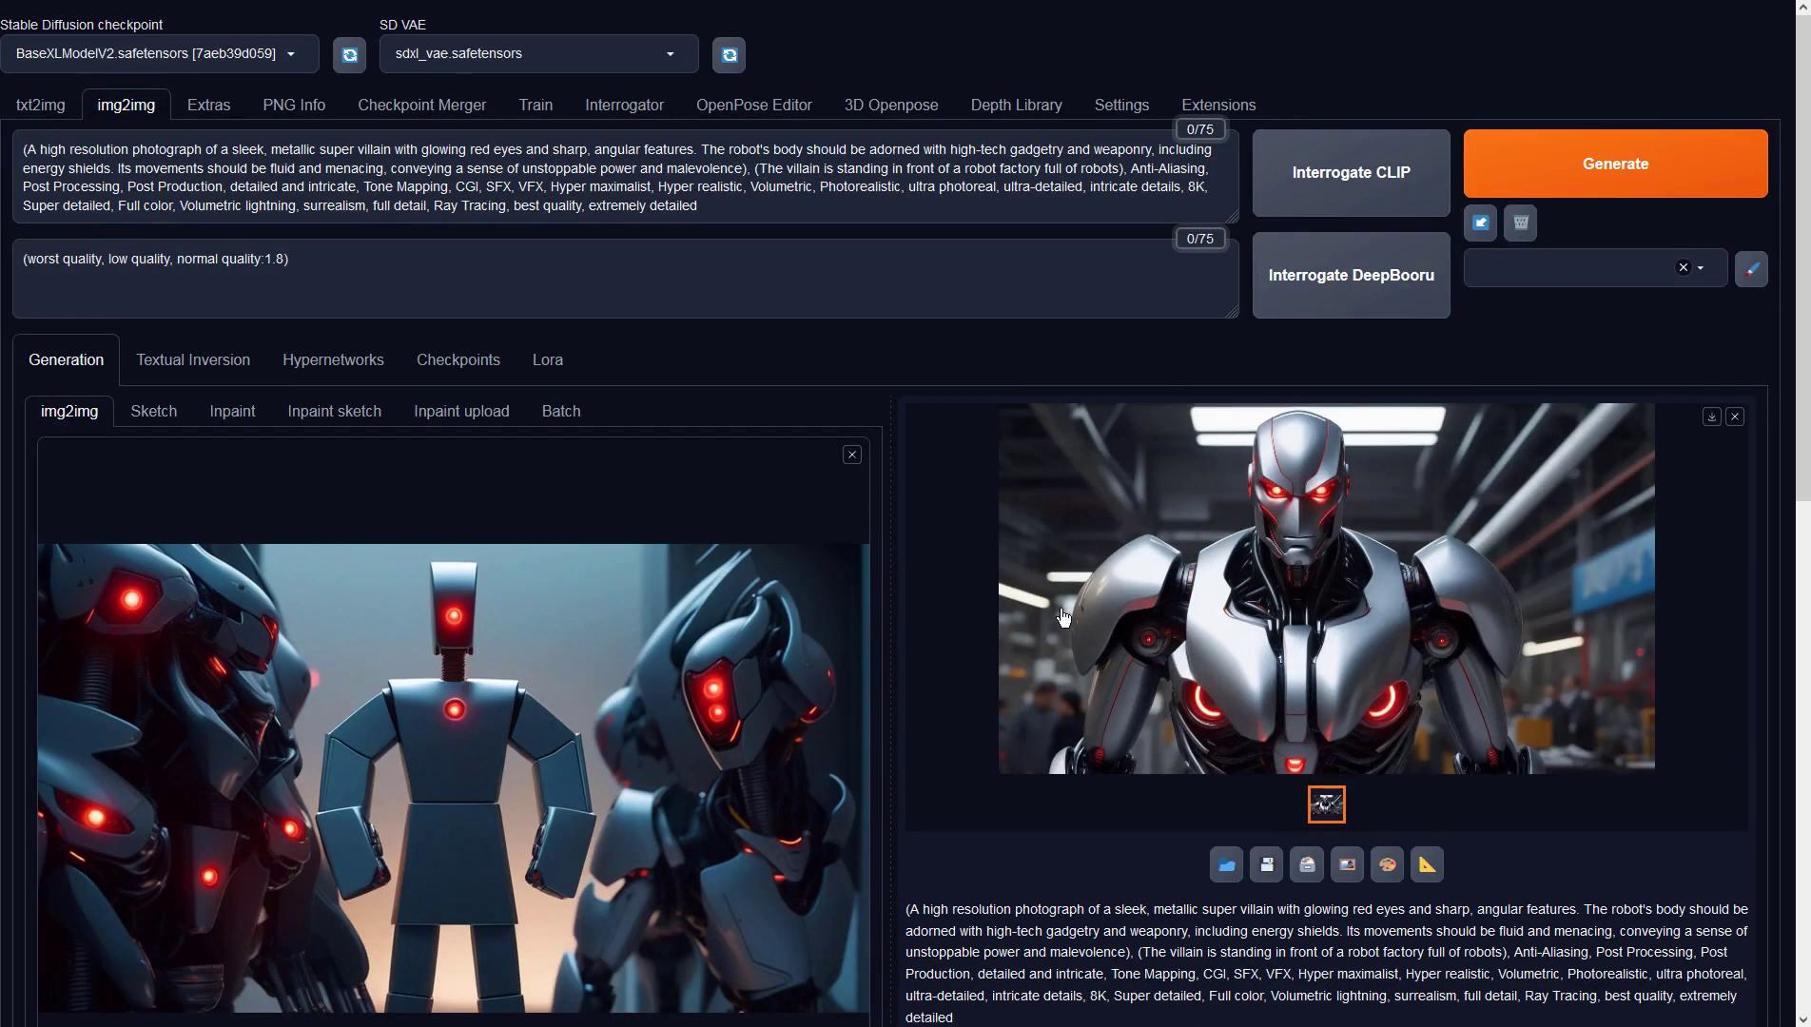
{"action": "scroll", "coordinate": [1117, 507], "scroll_direction": "down", "scroll_amount": 10}
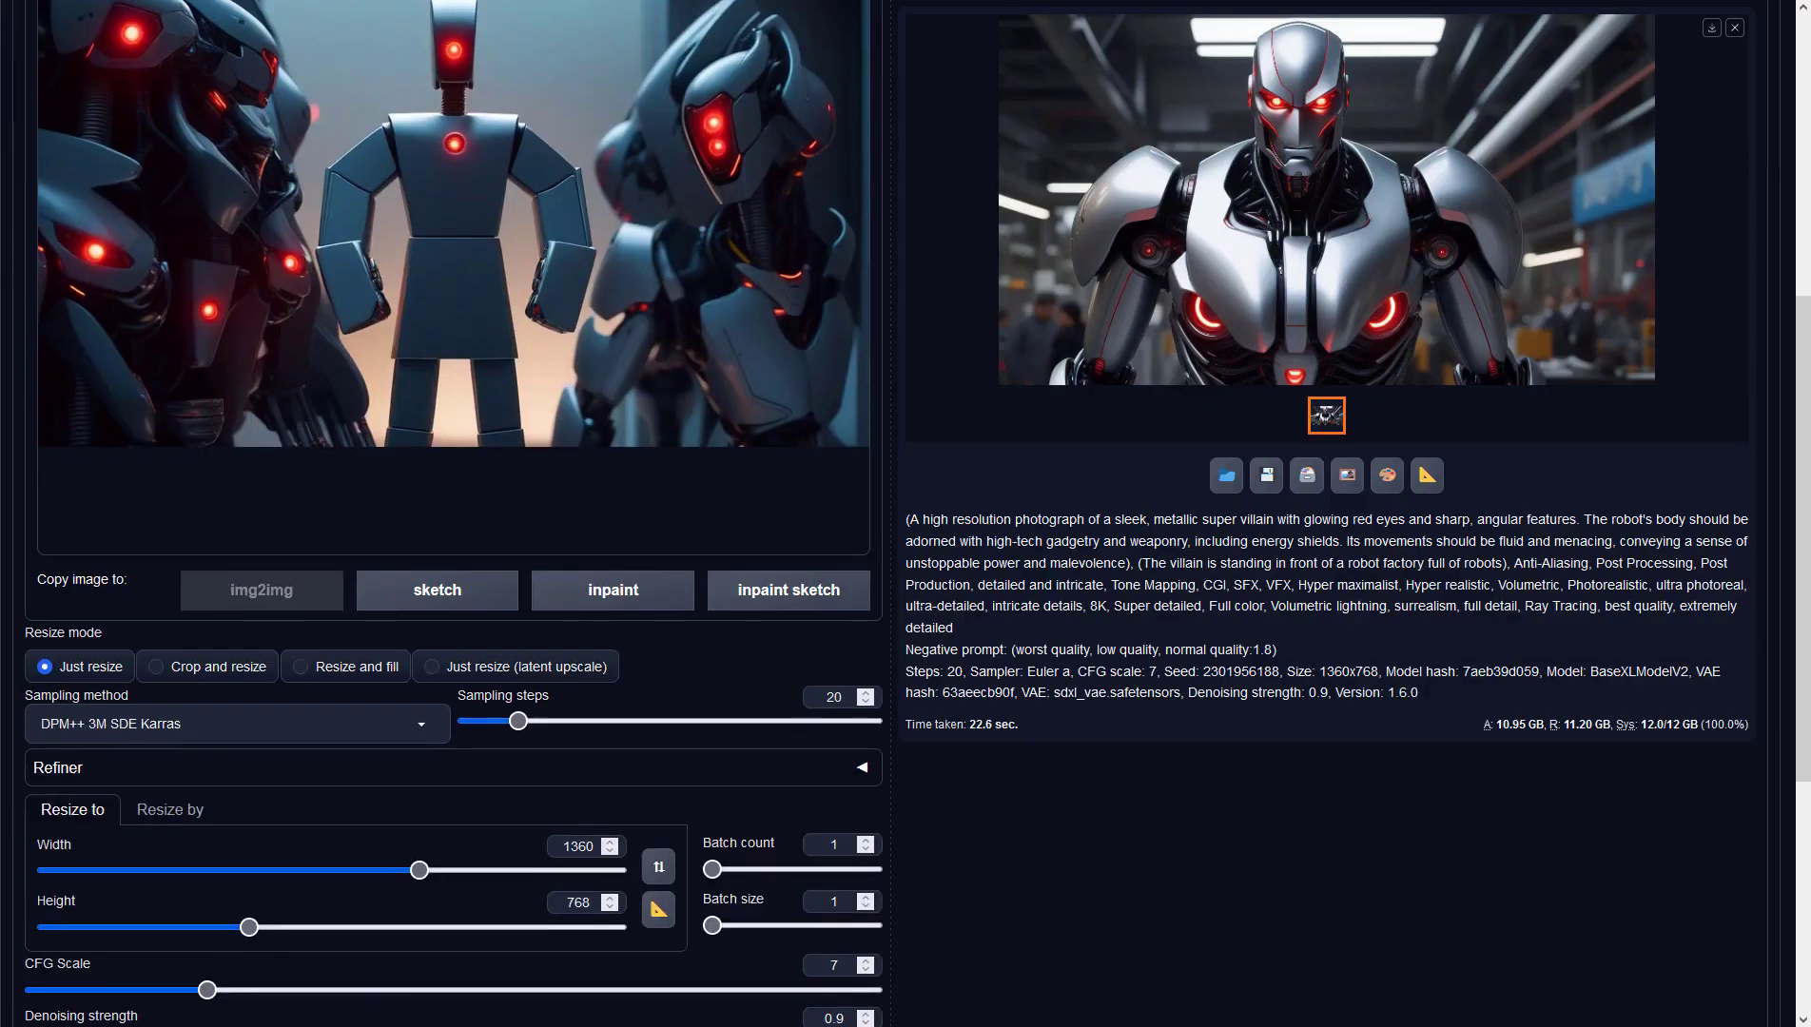
{"action": "left_click_drag", "start_coordinate": [789, 581], "coordinate": [705, 581]}
{"action": "scroll", "coordinate": [1083, 565], "scroll_direction": "up", "scroll_amount": 10}
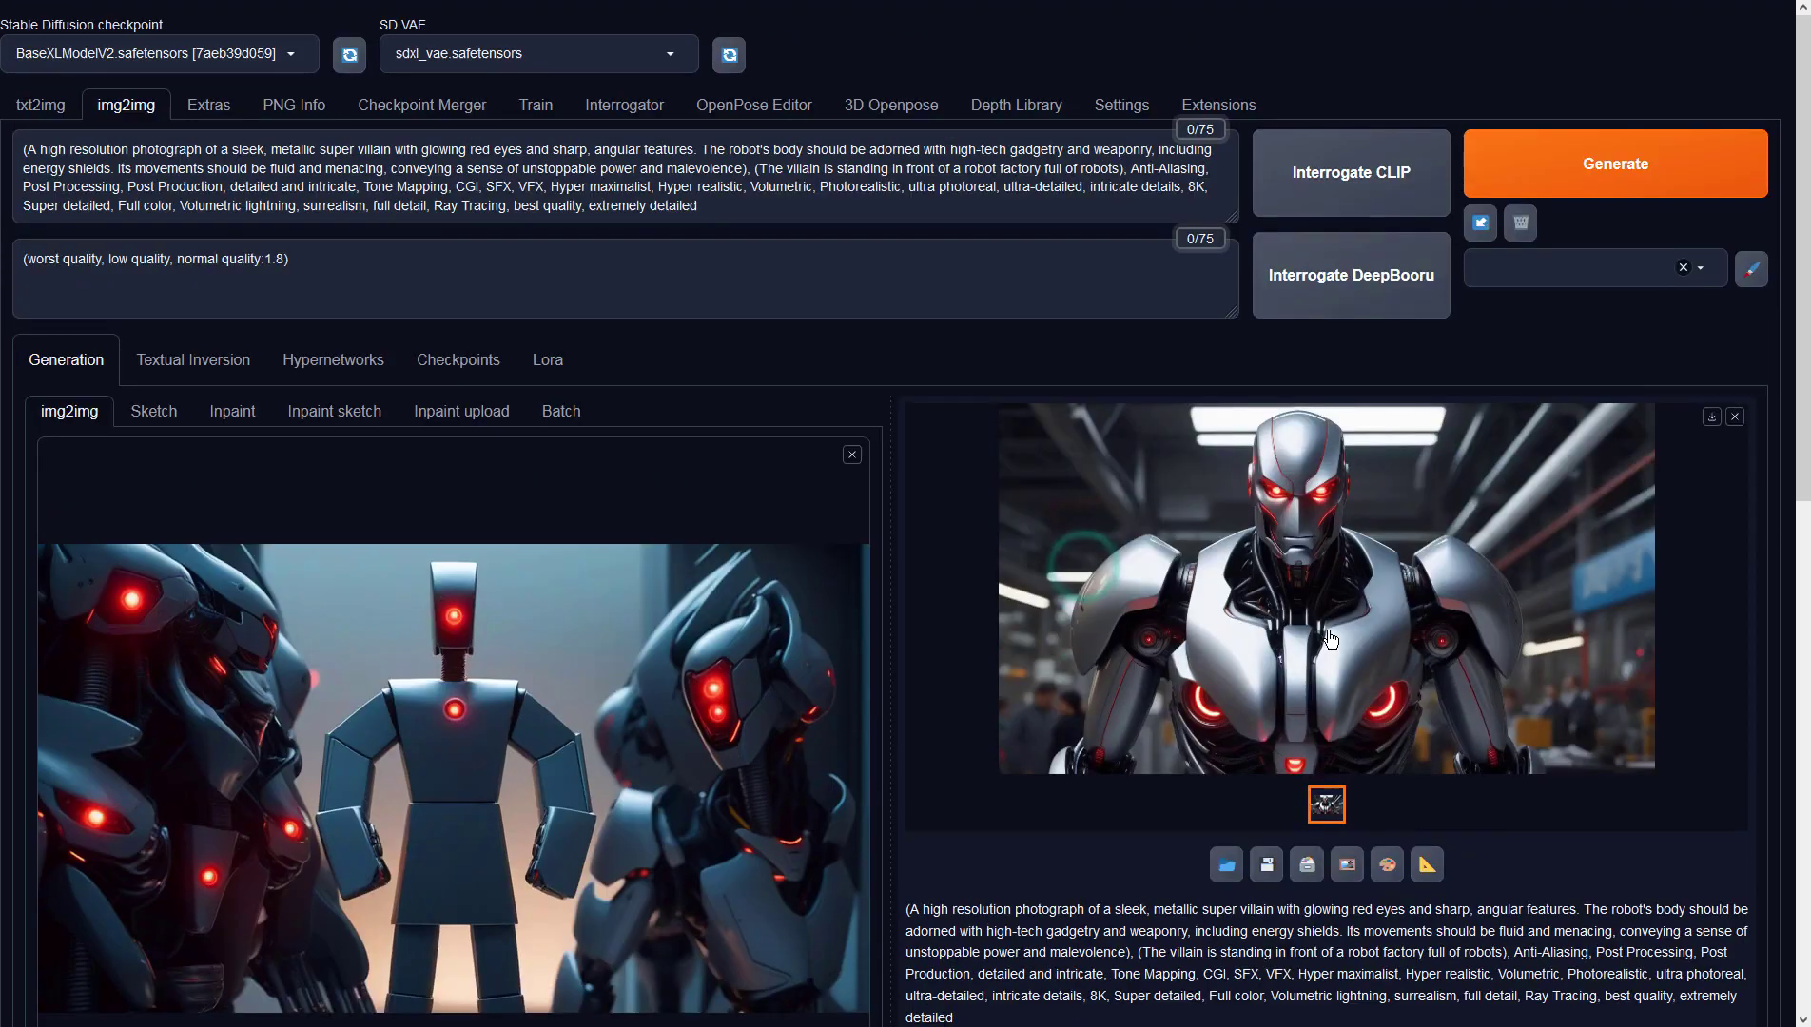
Generate a new img2img version, inspect it at full size, and return to the generation settings
{"action": "left_click", "coordinate": [1584, 153]}
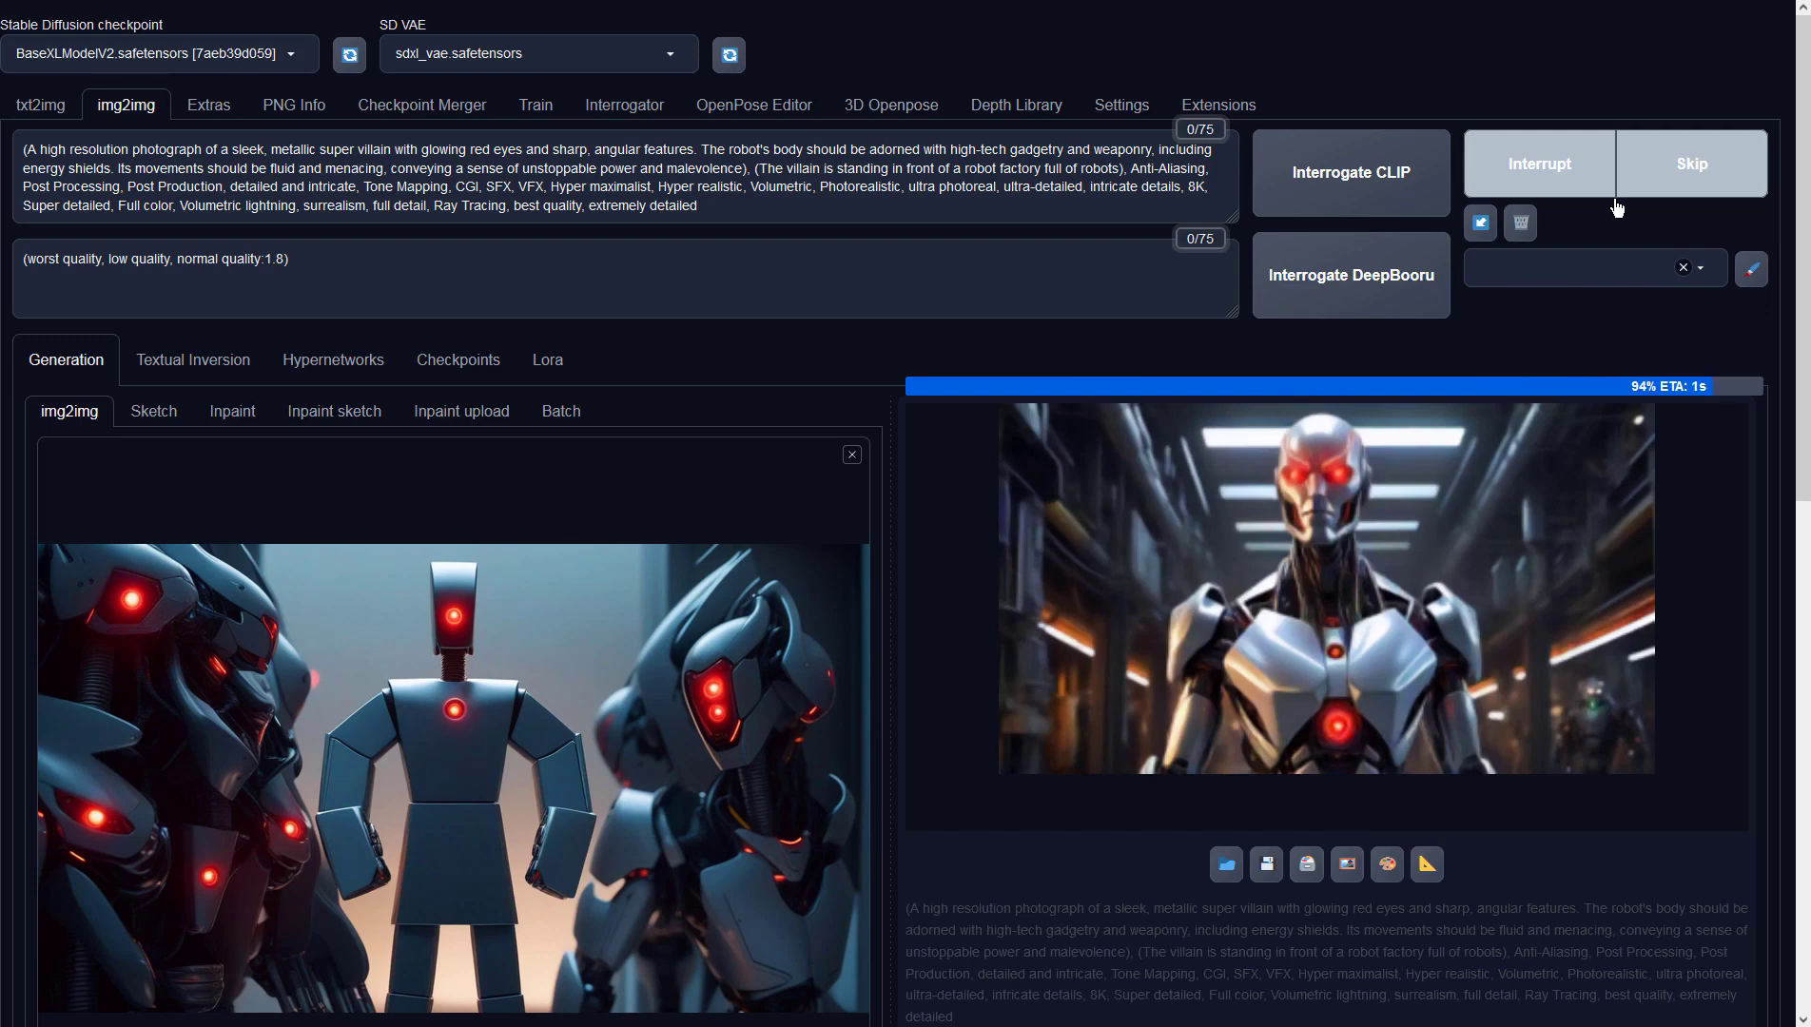
{"action": "left_click", "coordinate": [1484, 490]}
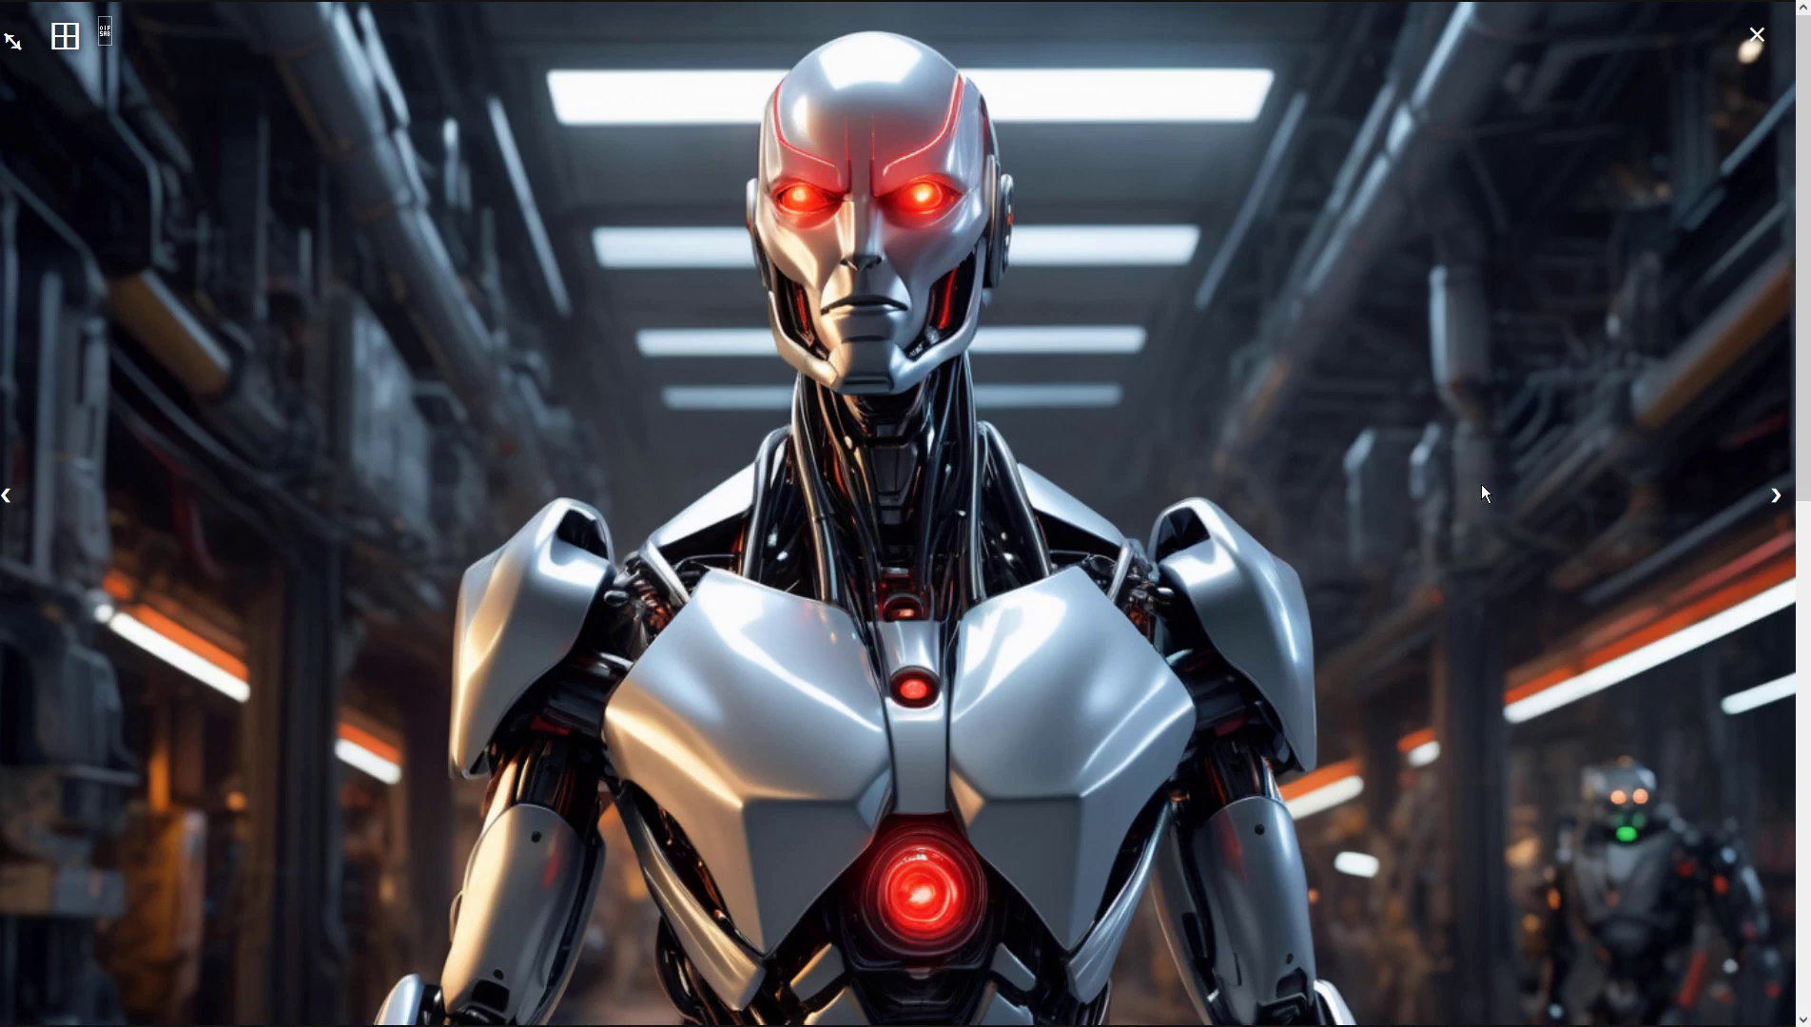
{"action": "left_click", "coordinate": [1481, 484]}
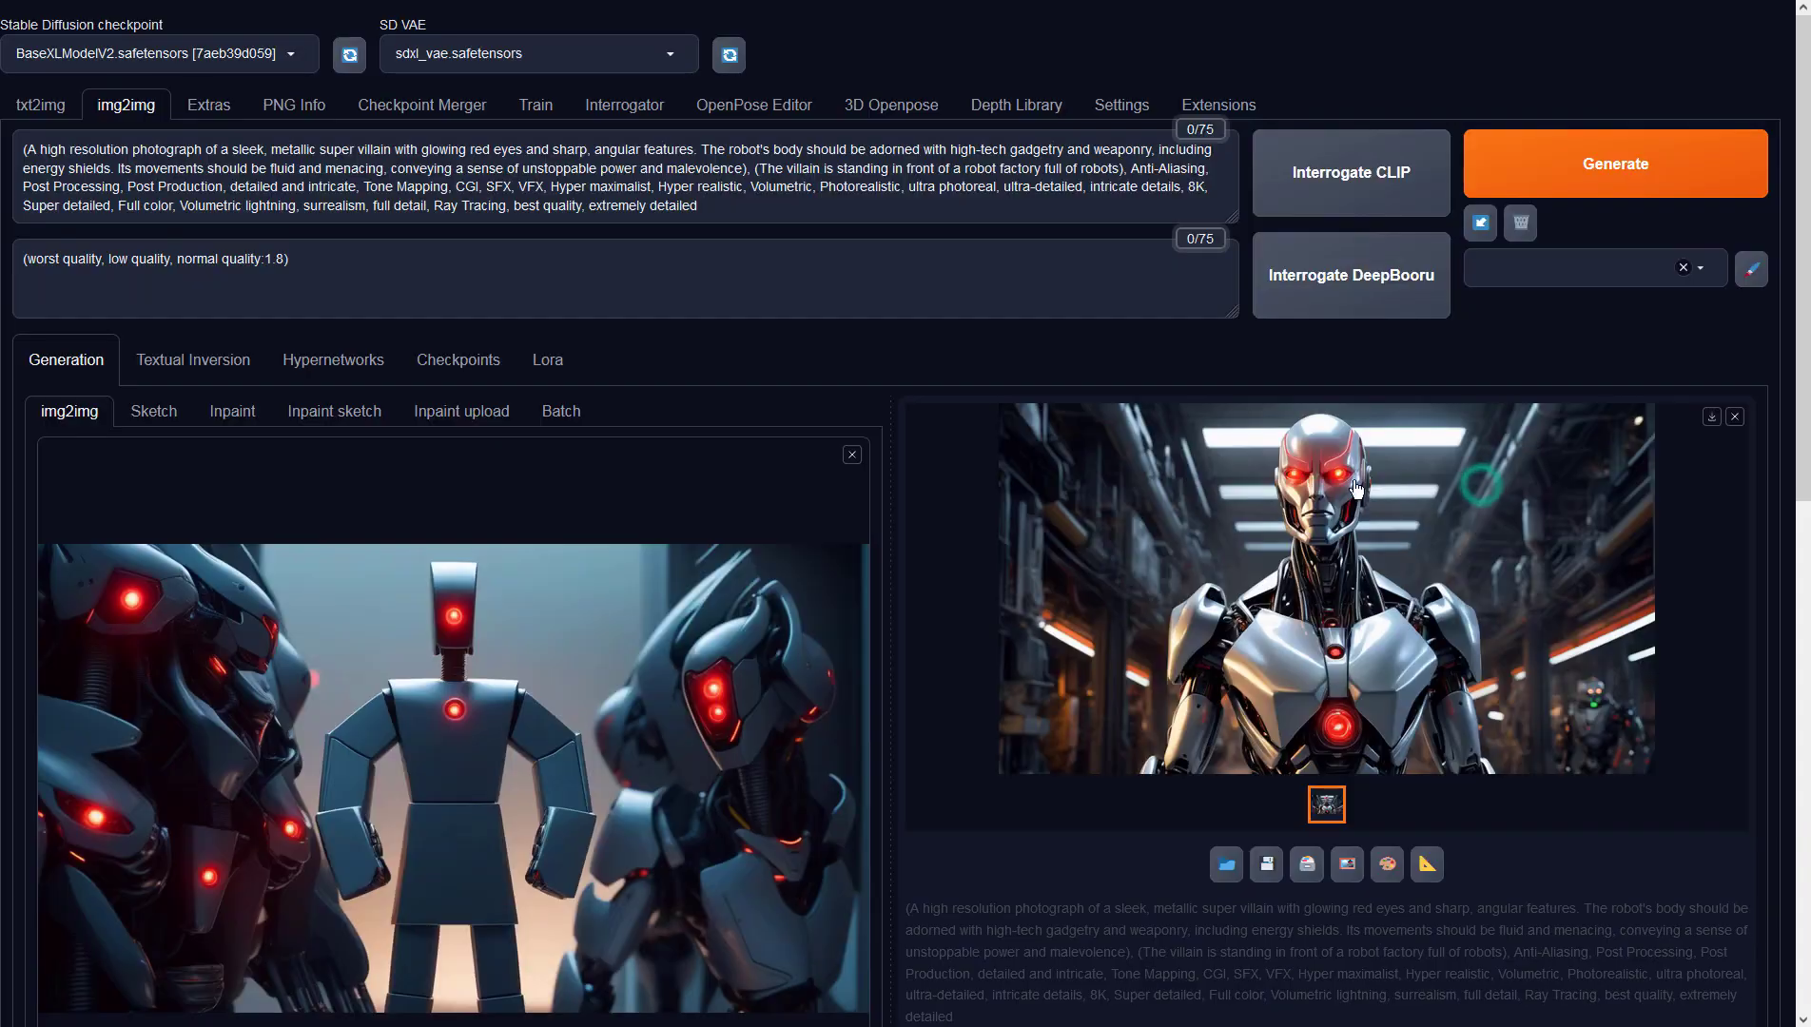
{"action": "scroll", "coordinate": [752, 432], "scroll_direction": "down", "scroll_amount": 3}
{"action": "scroll", "coordinate": [693, 777], "scroll_direction": "down", "scroll_amount": 5}
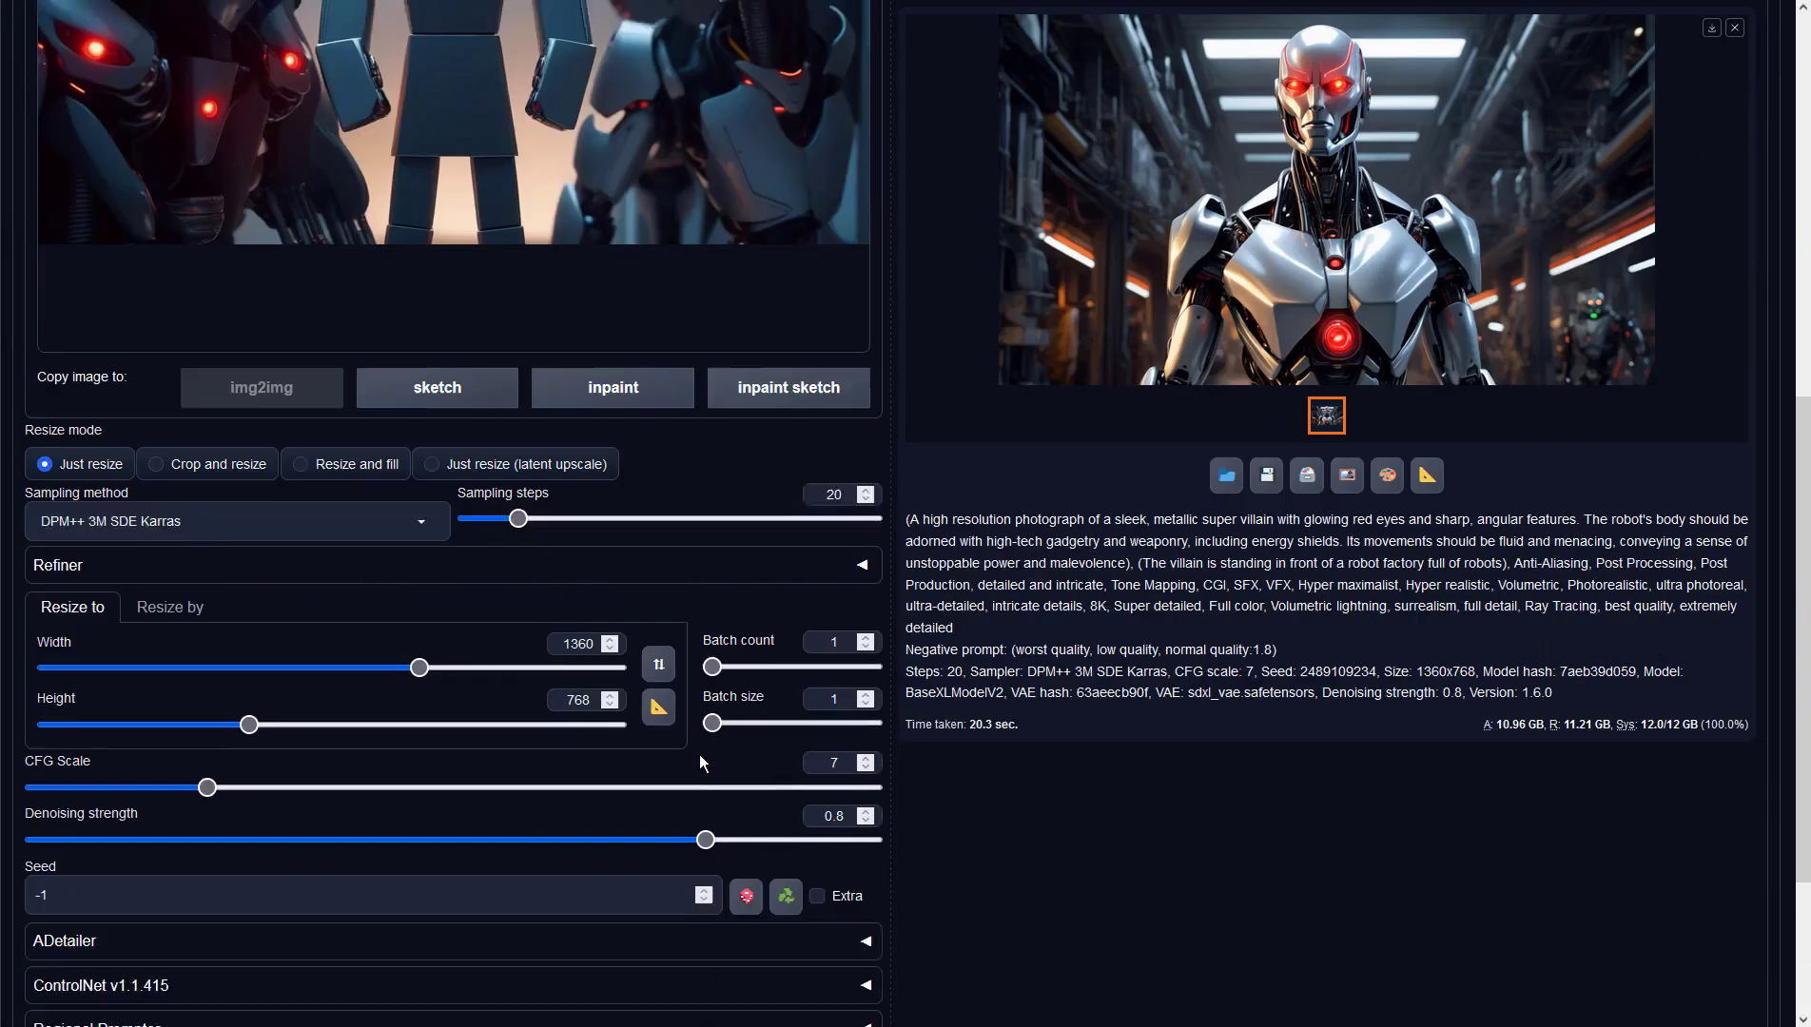